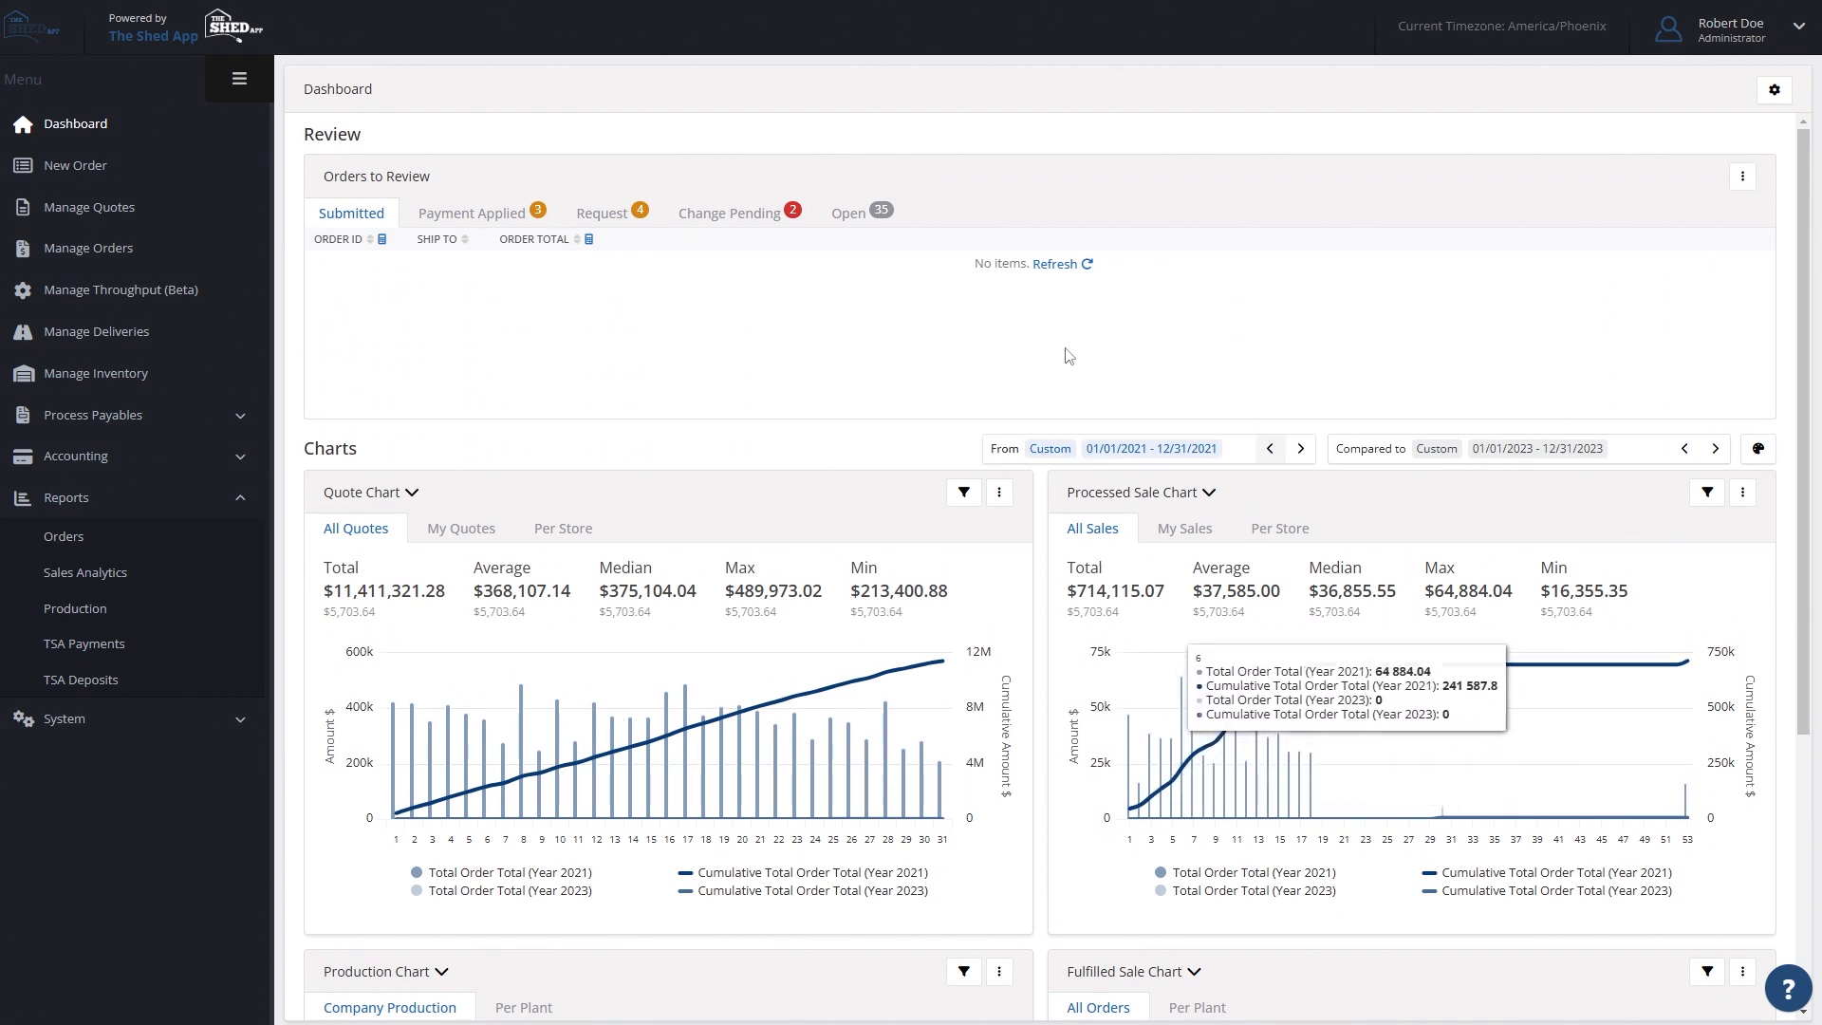
# - Set the Quotes chart's X-axis to Created by Guest in the Sales Analytics report
pyautogui.click(243, 503)
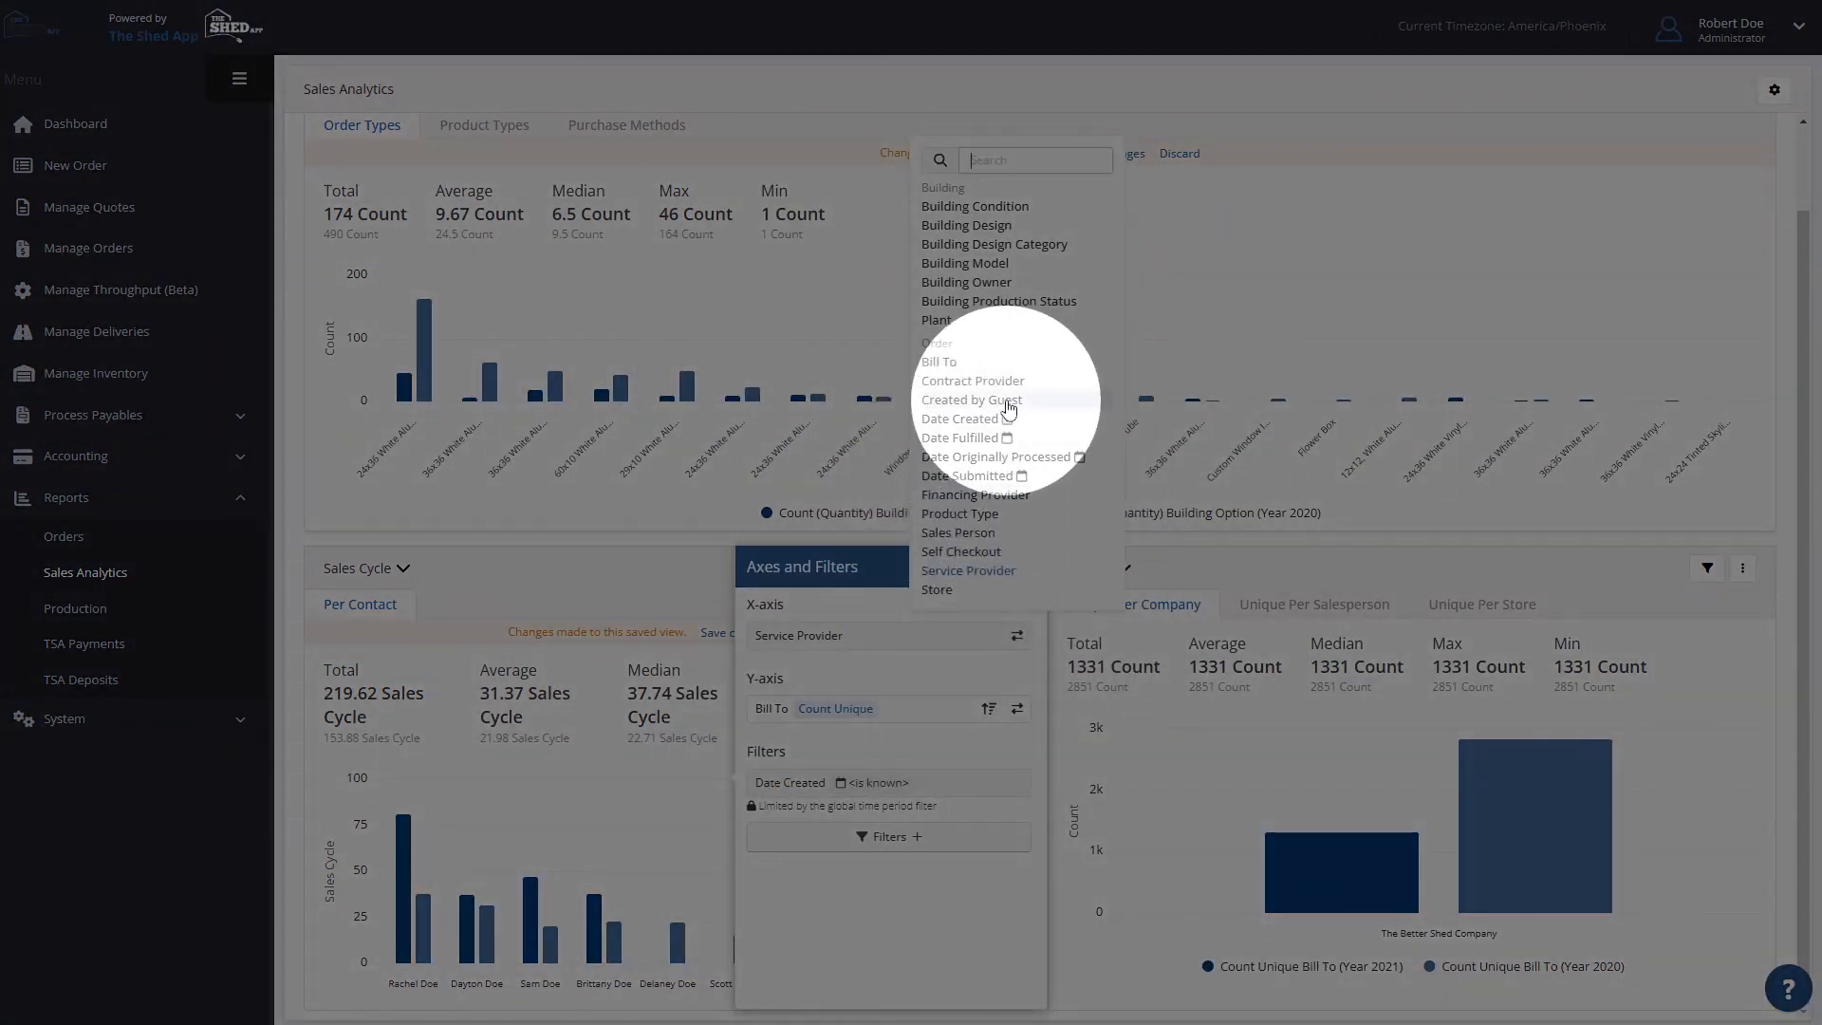
pyautogui.click(1009, 402)
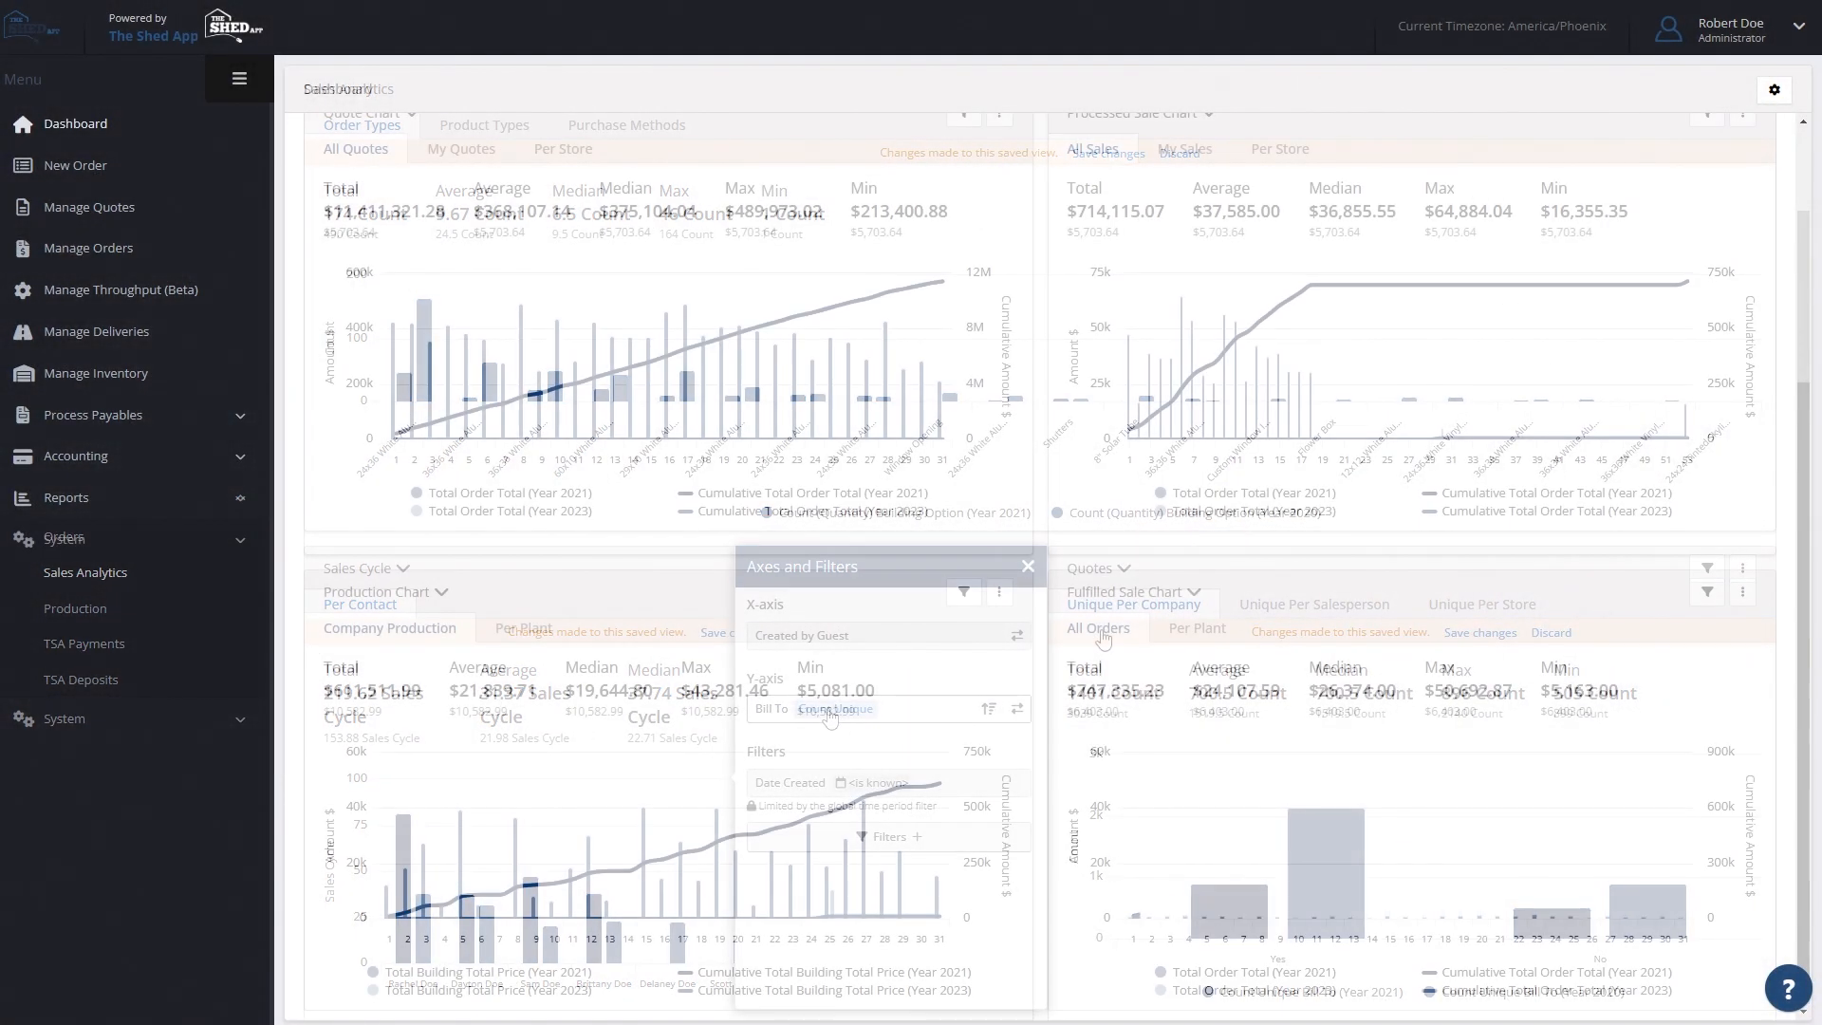
# - Open the Sales Analytics report from the dashboard
pyautogui.scroll(2, 1169, 670)
pyautogui.scroll(2, 1169, 670)
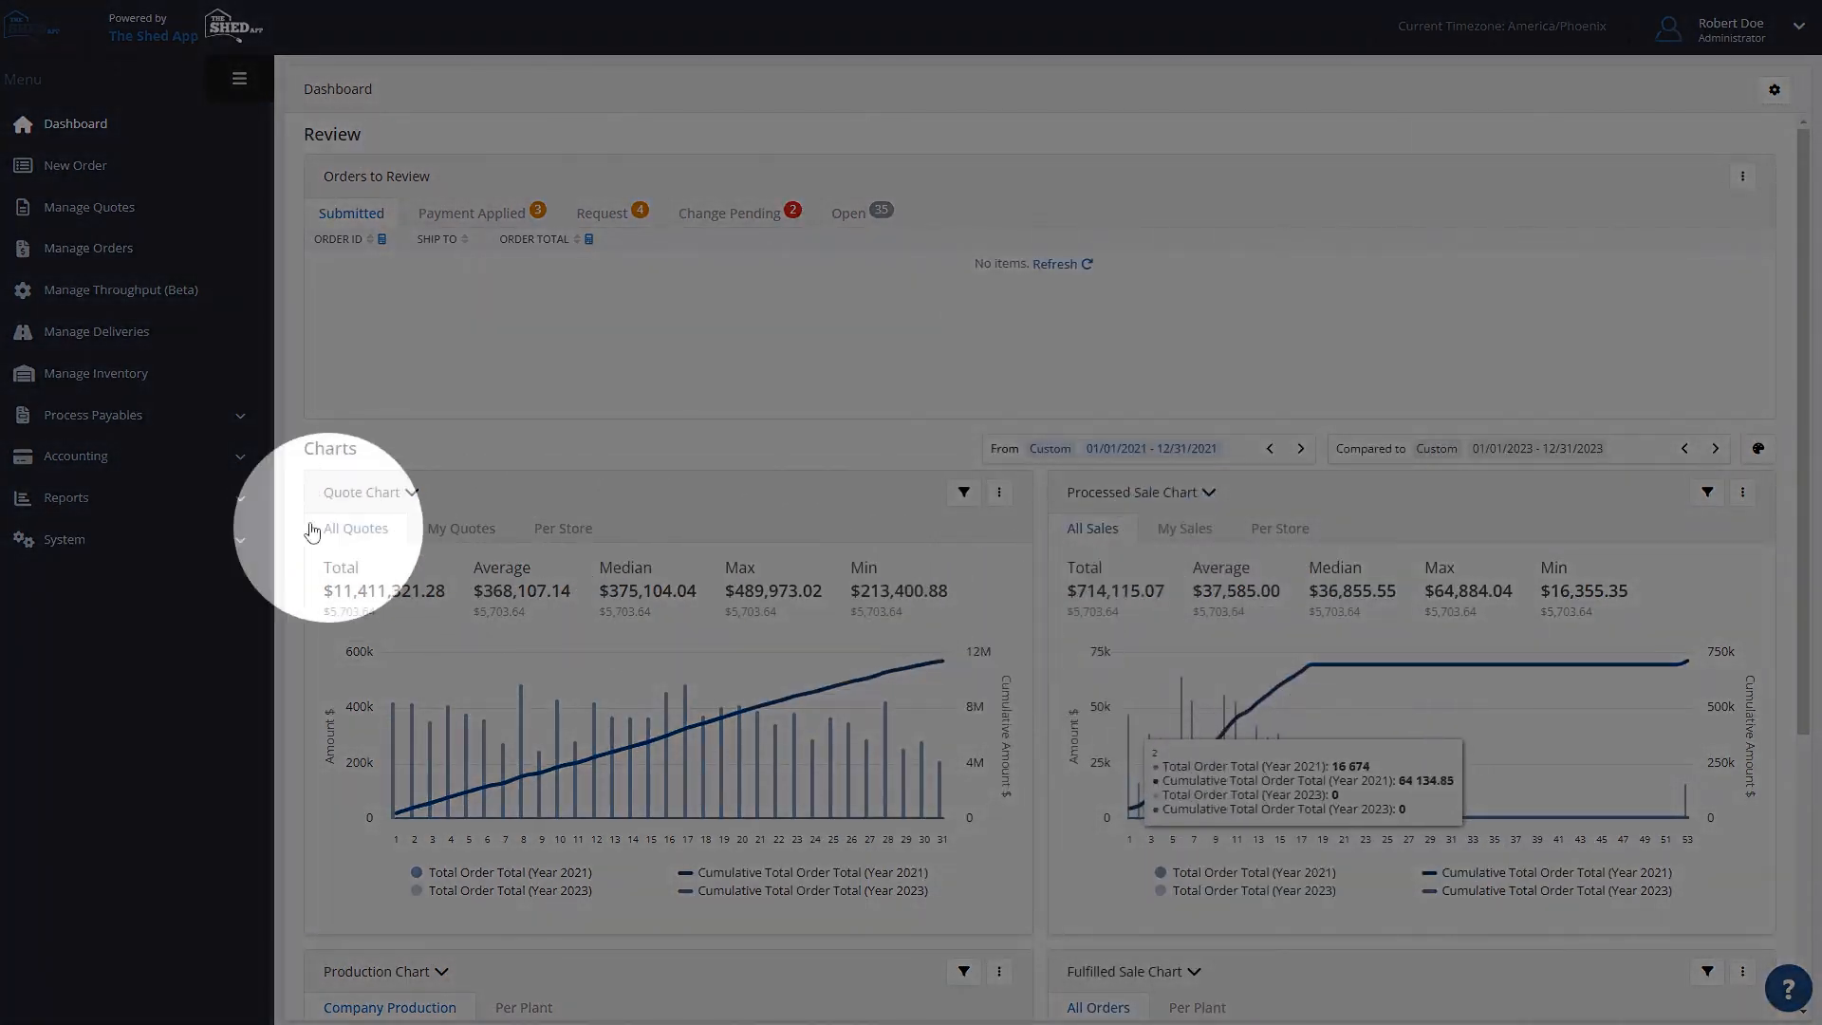
pyautogui.click(246, 505)
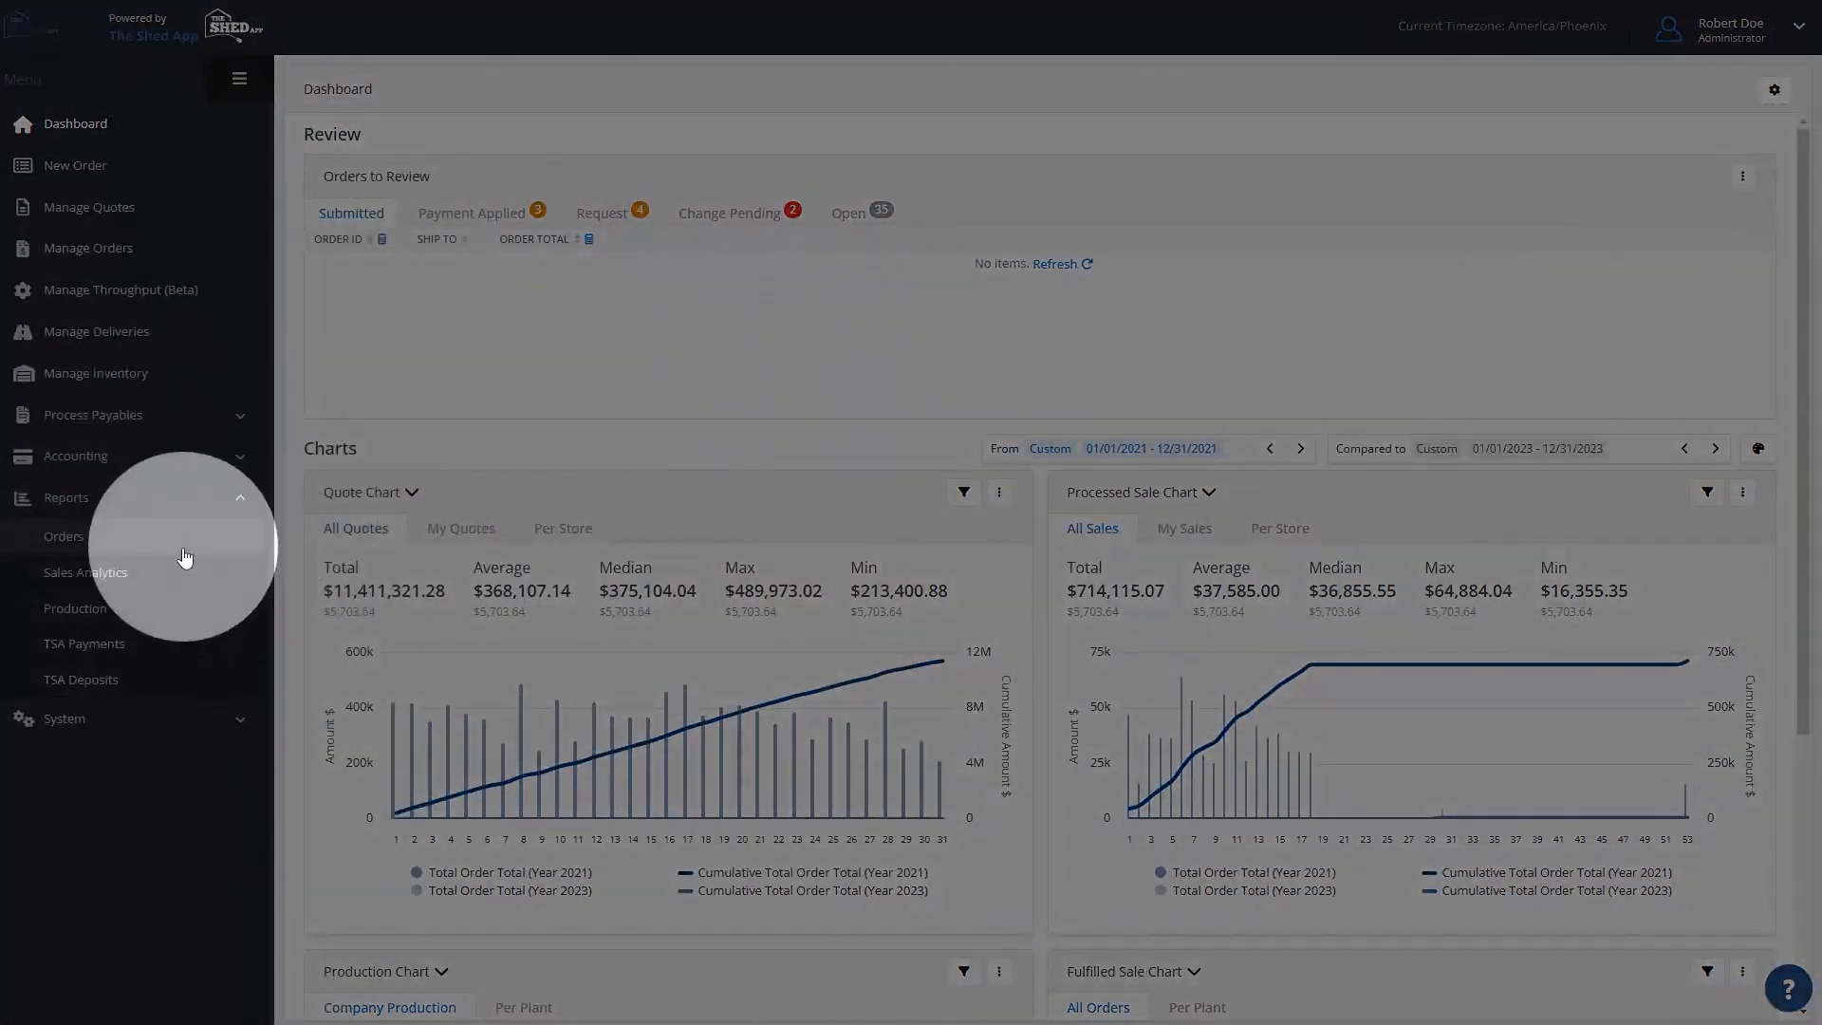
pyautogui.click(141, 578)
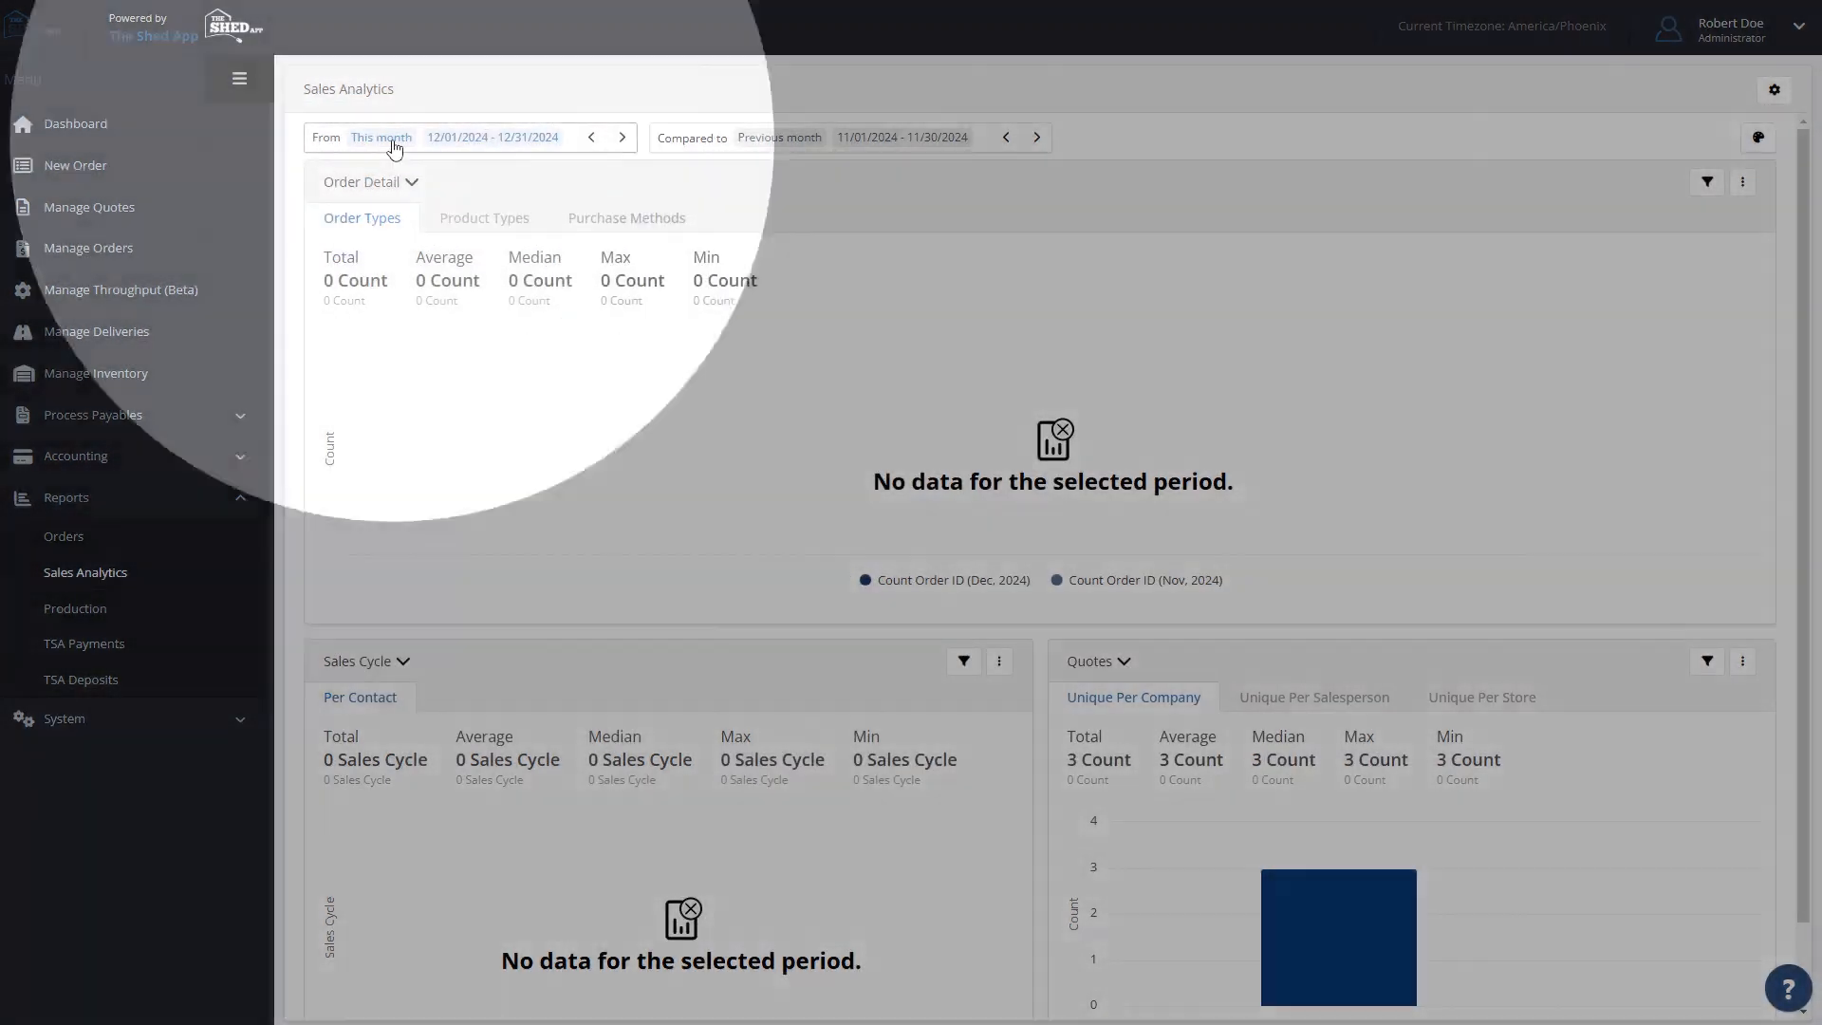
# - Switch the From period to a full year and shift it back to 01/01/2021 - 12/31/2021
pyautogui.click(393, 141)
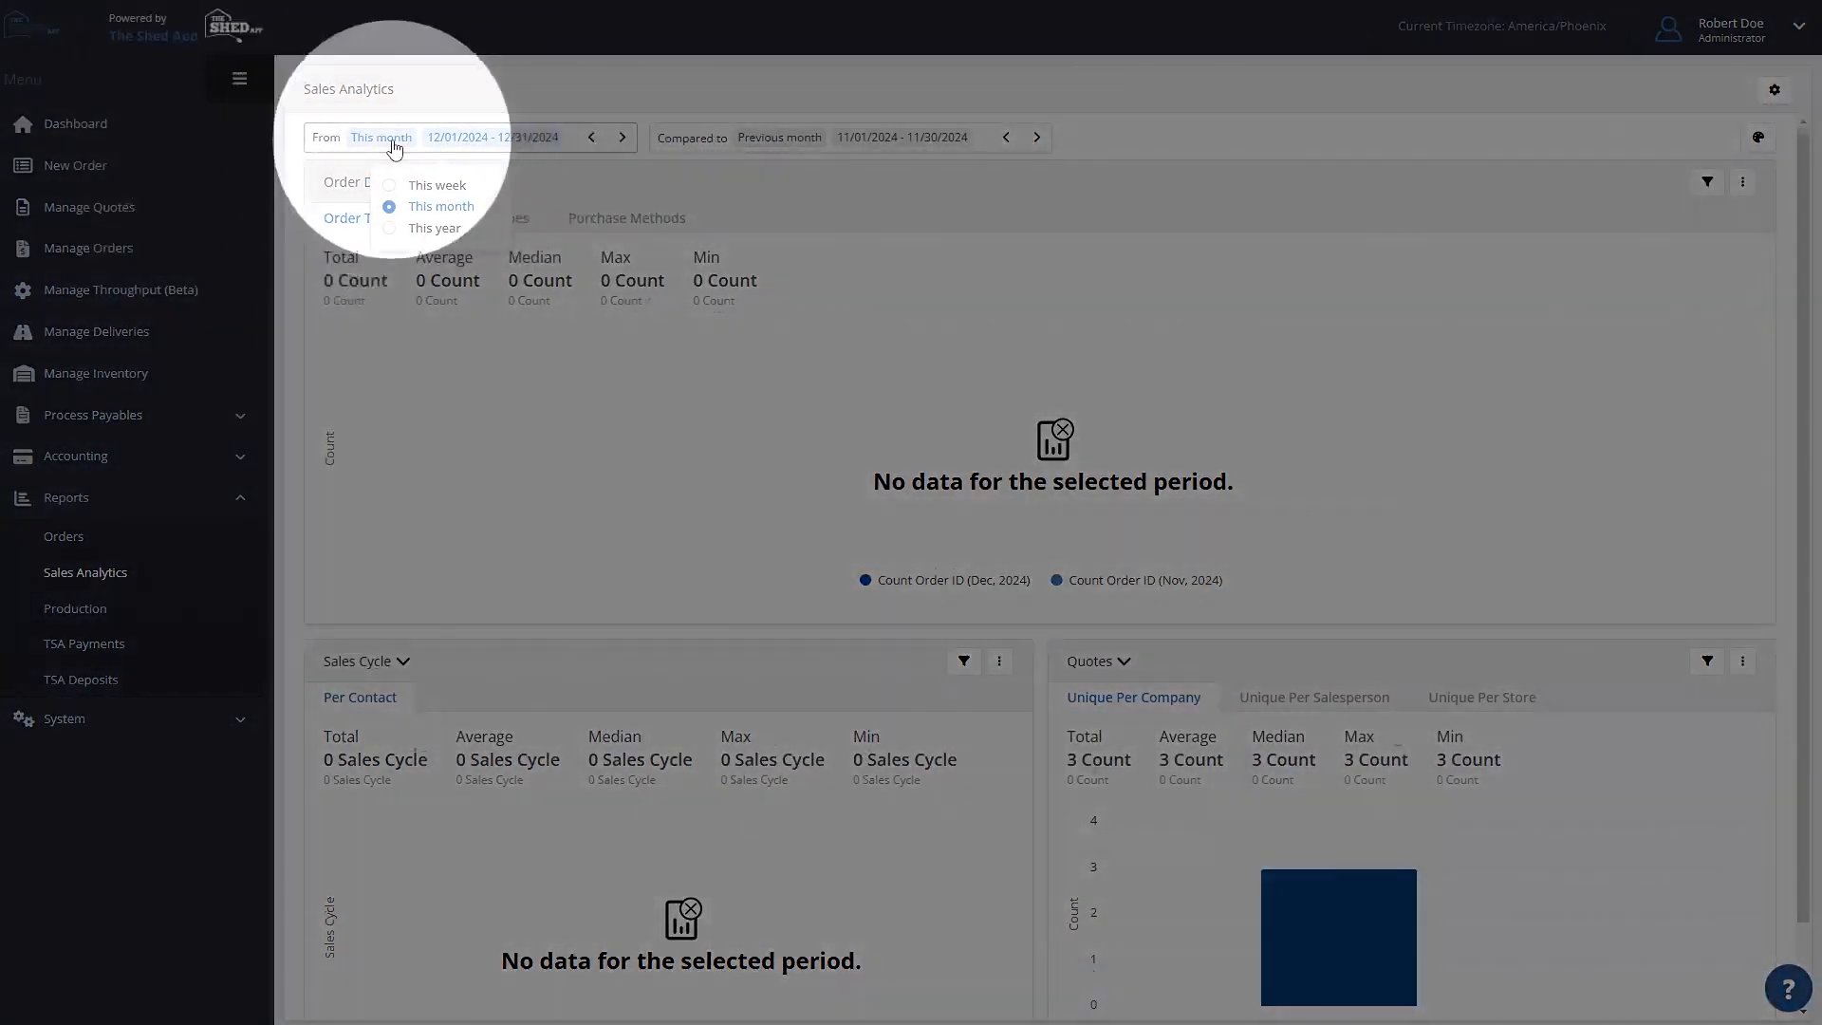
pyautogui.click(420, 229)
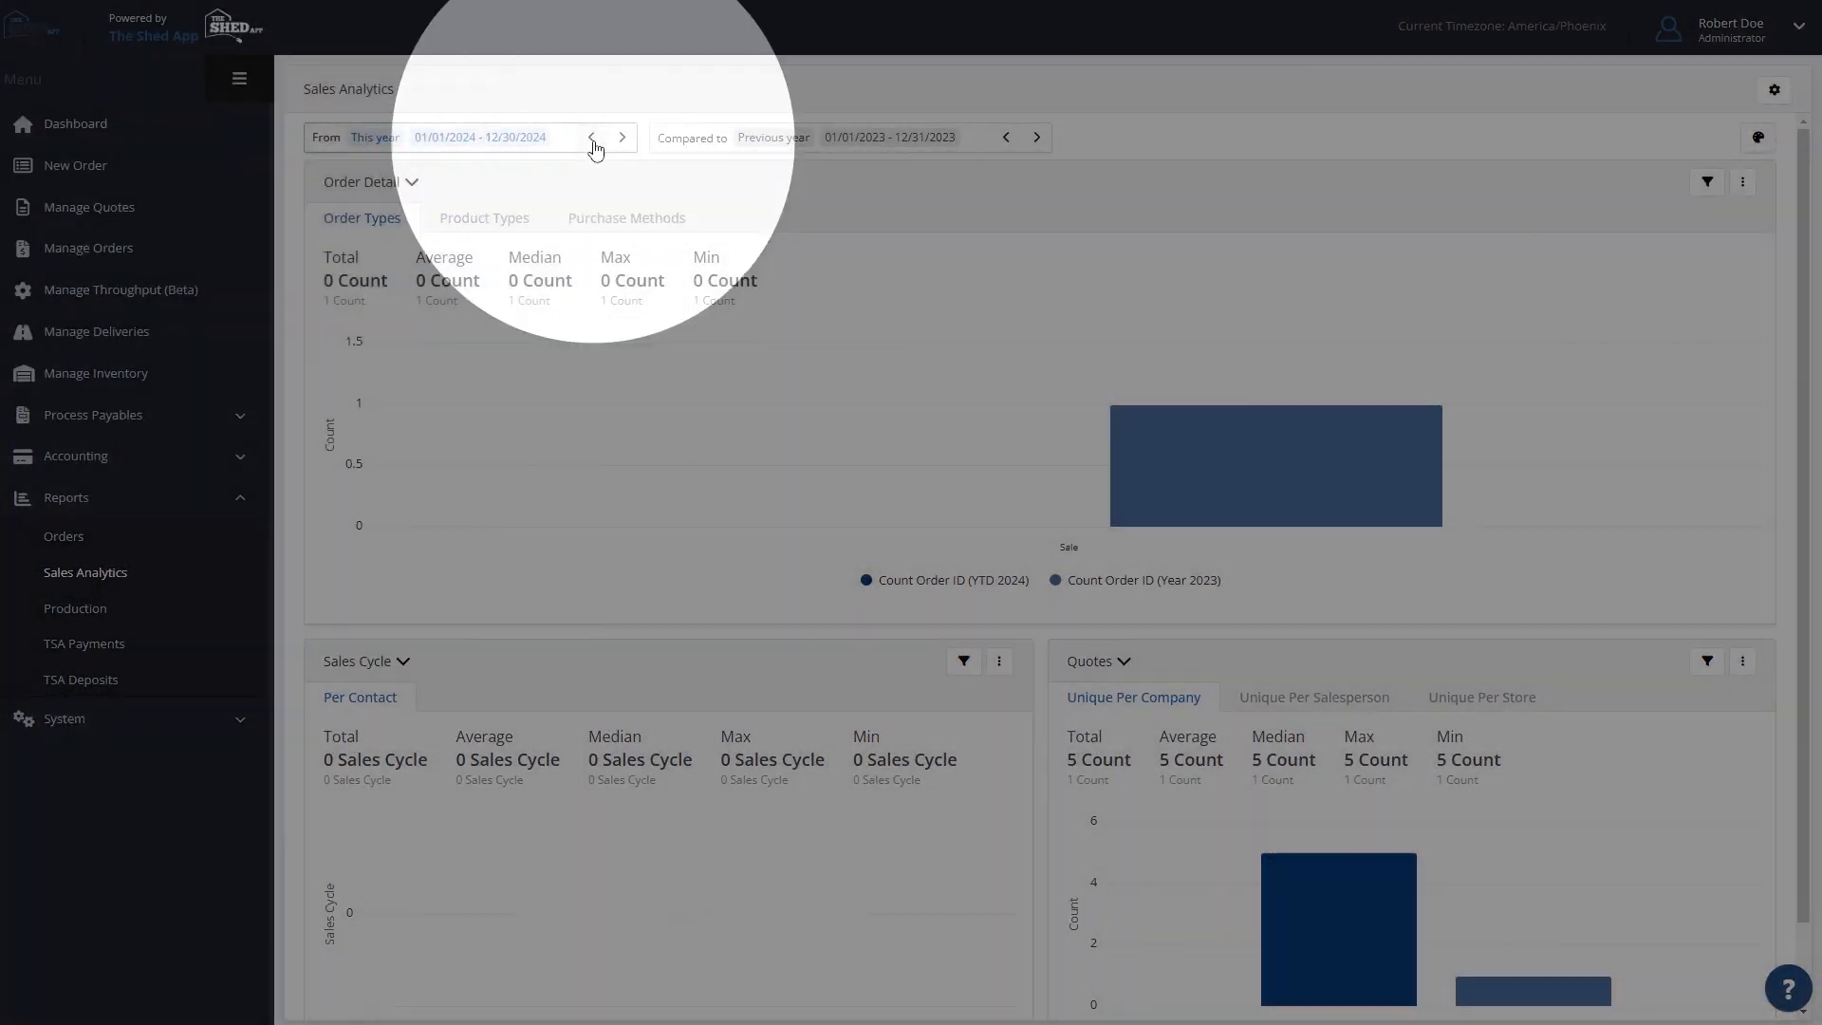
pyautogui.click(592, 139)
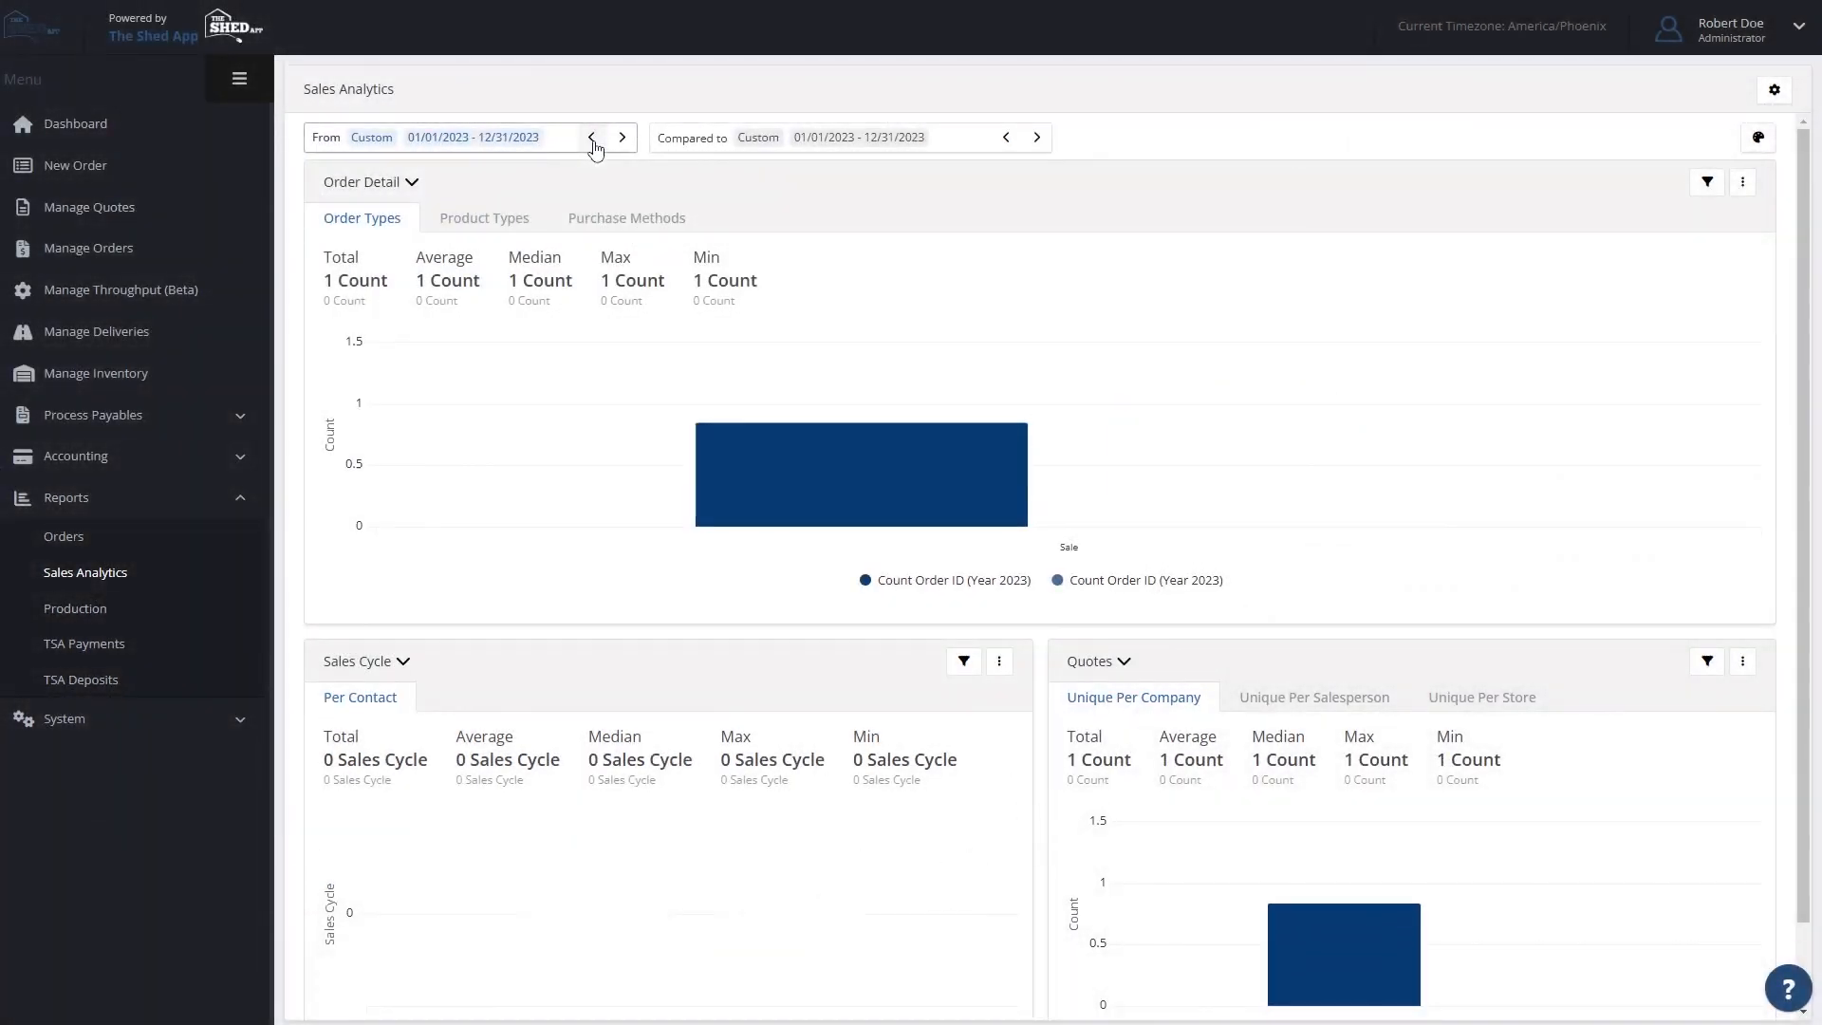
pyautogui.click(593, 139)
pyautogui.click(592, 139)
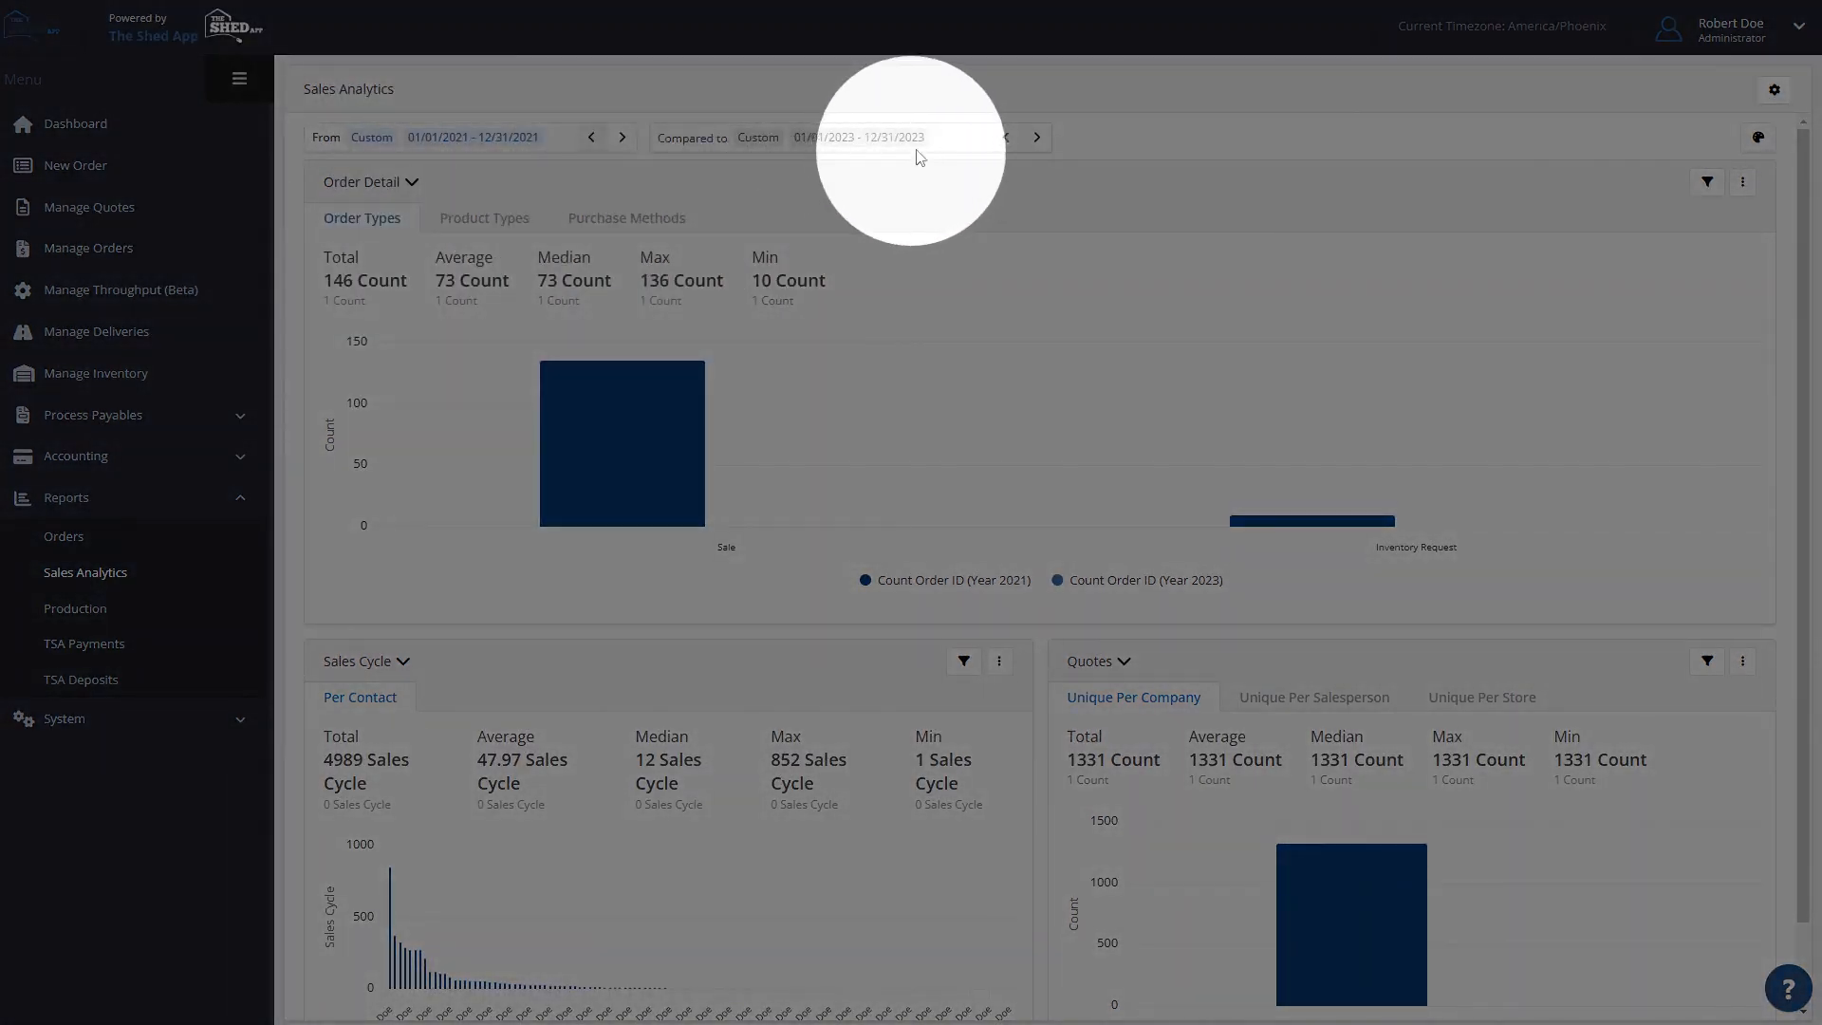
# - Set the comparison period to 01/01/2020 - 12/31/2020 and inspect the Order Detail values for both years
pyautogui.click(1007, 139)
pyautogui.click(1007, 138)
pyautogui.click(1007, 139)
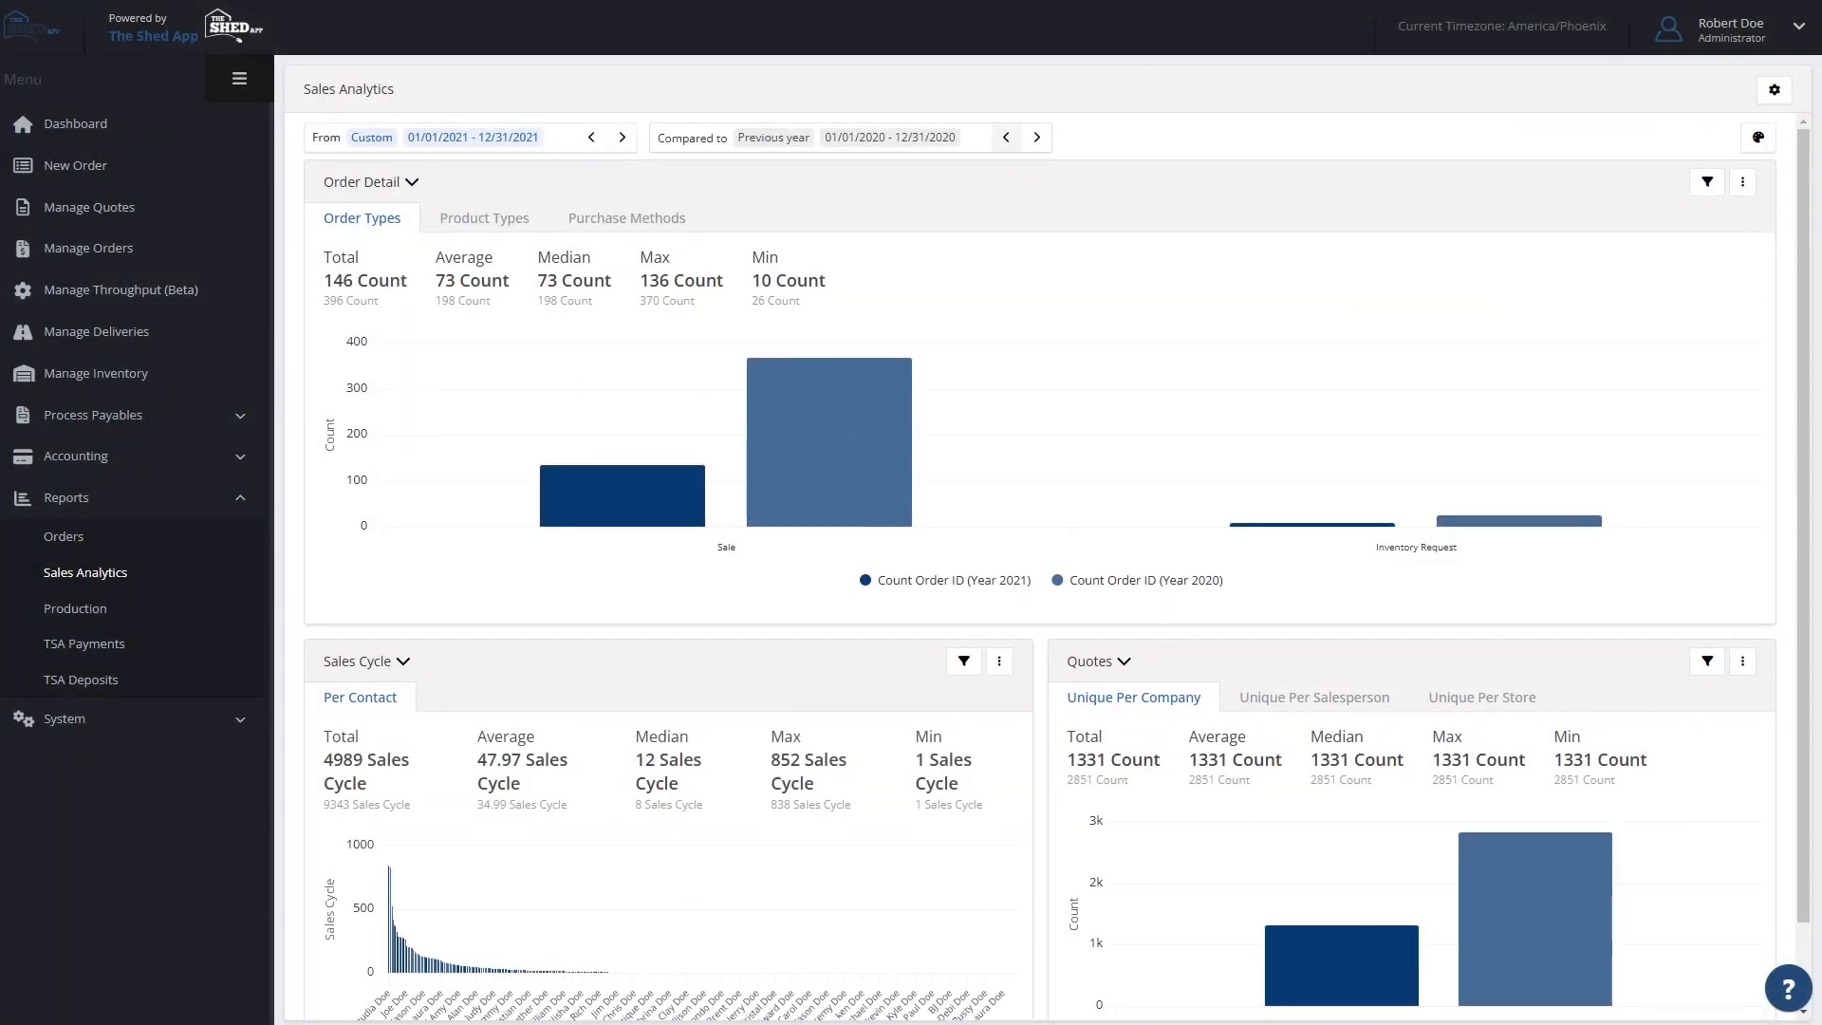
pyautogui.moveTo(1262, 438)
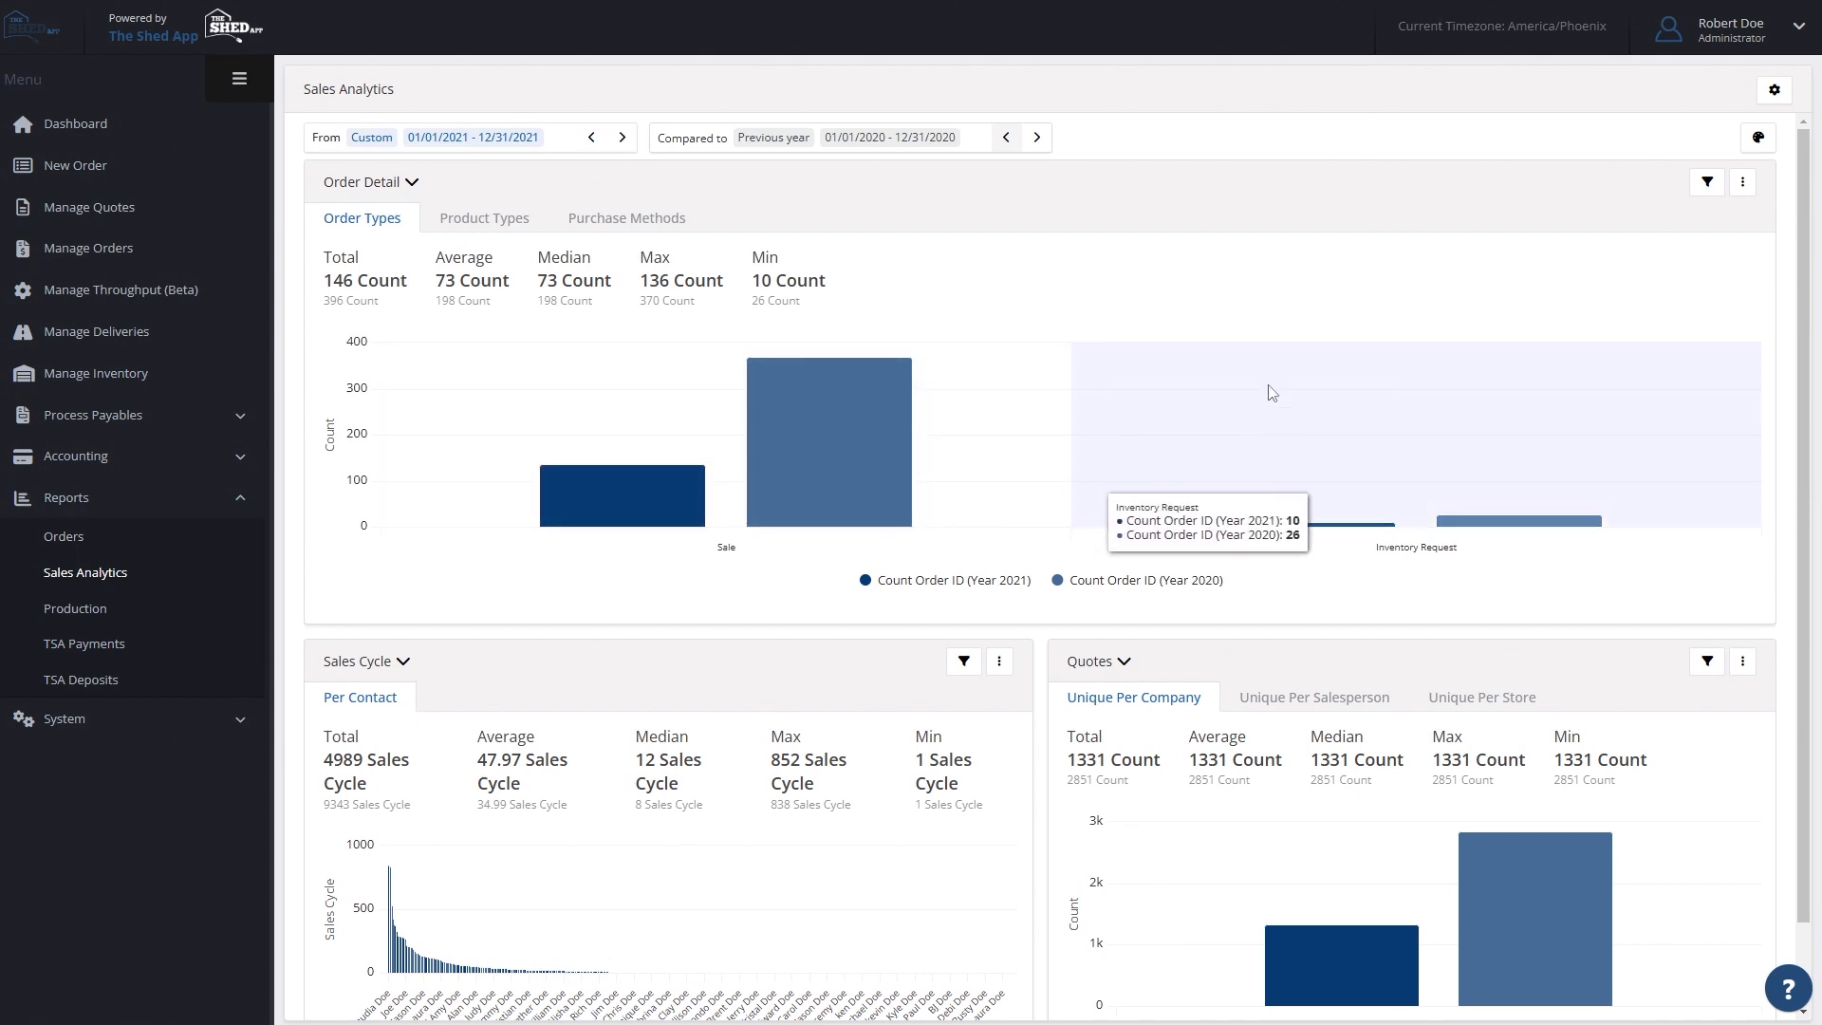
pyautogui.moveTo(972, 353)
pyautogui.moveTo(1092, 353)
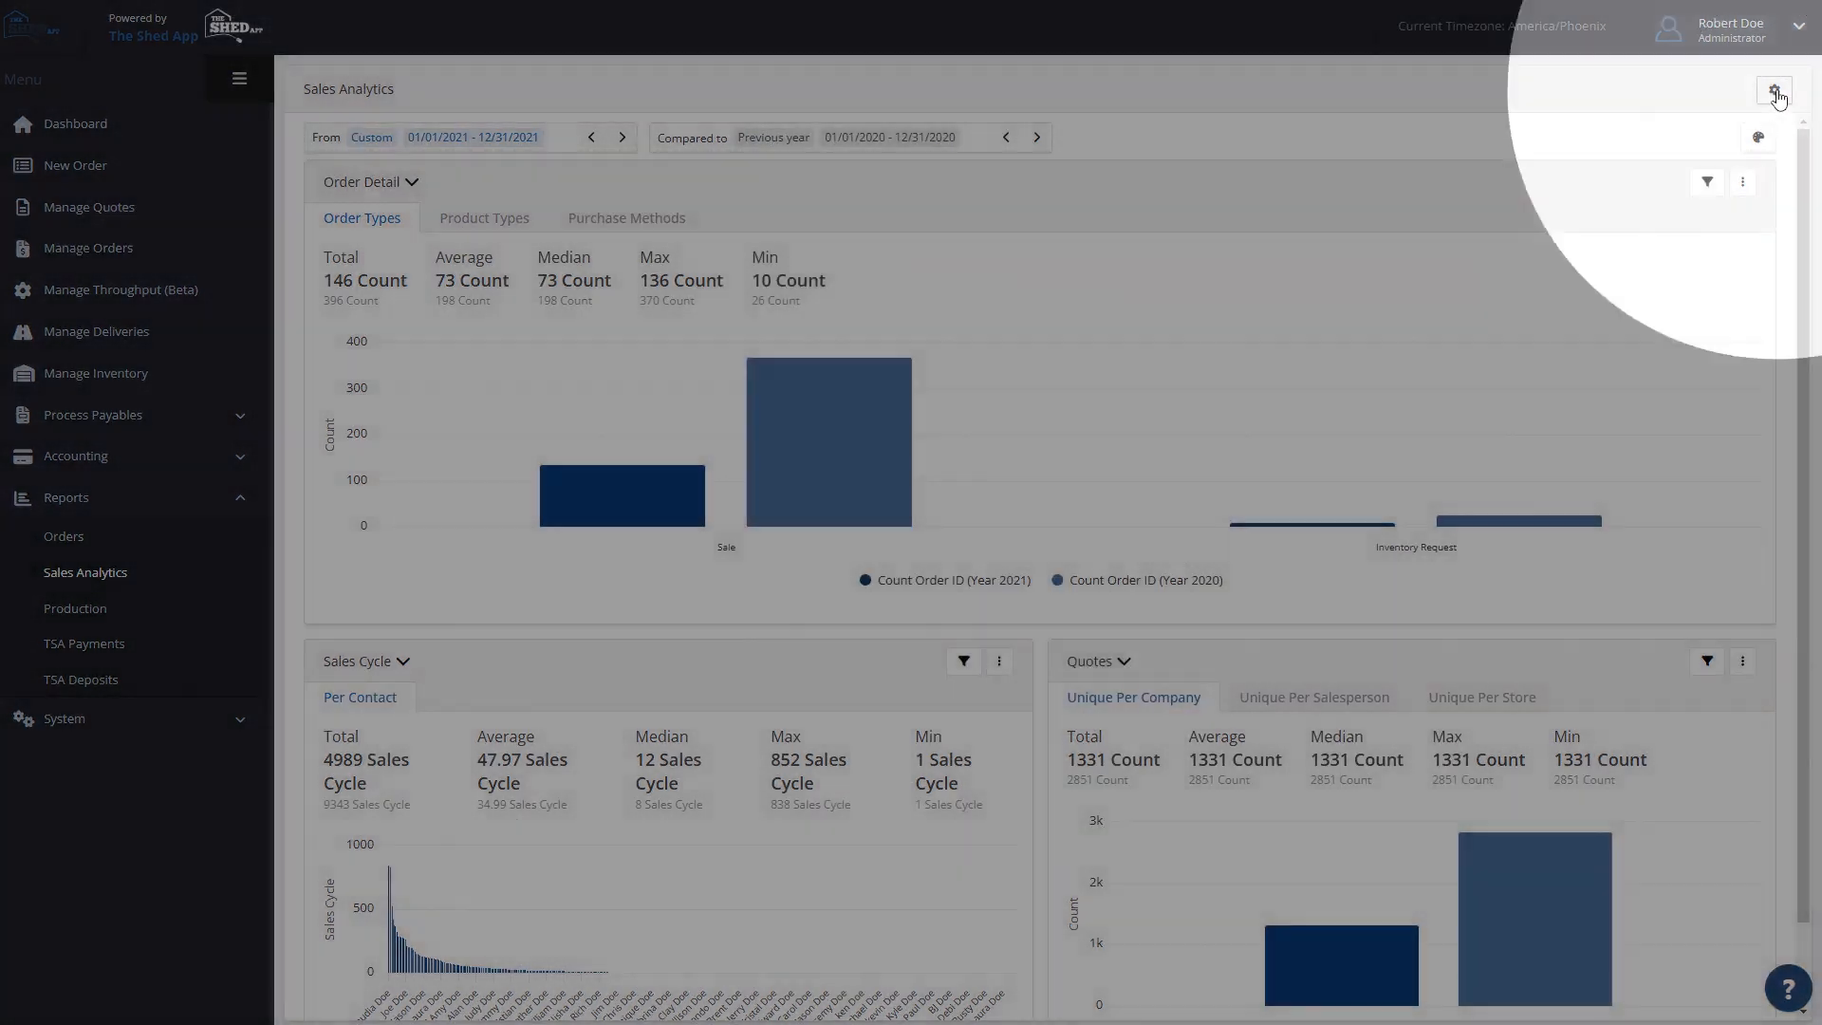
# - Review the Sales Analytics widget layout settings and the chart color settings, closing both without saving
pyautogui.click(1774, 89)
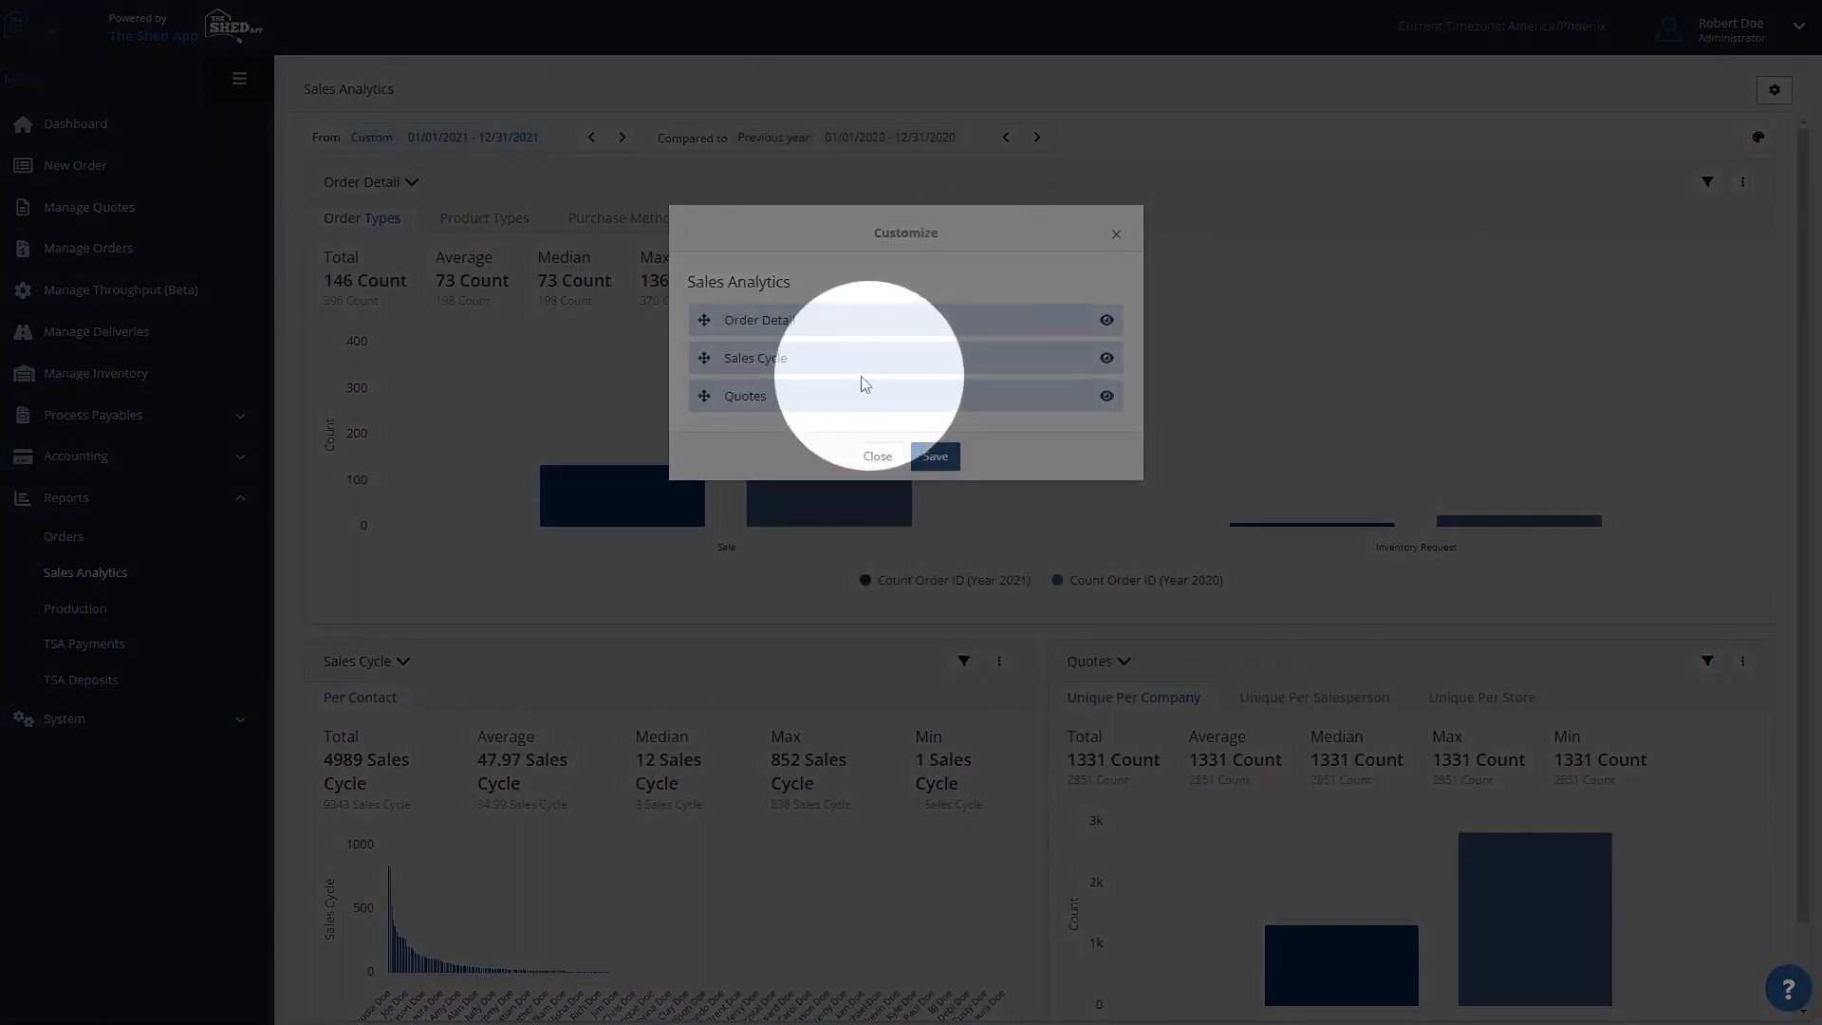
pyautogui.moveTo(707, 361); pyautogui.dragTo(710, 351)
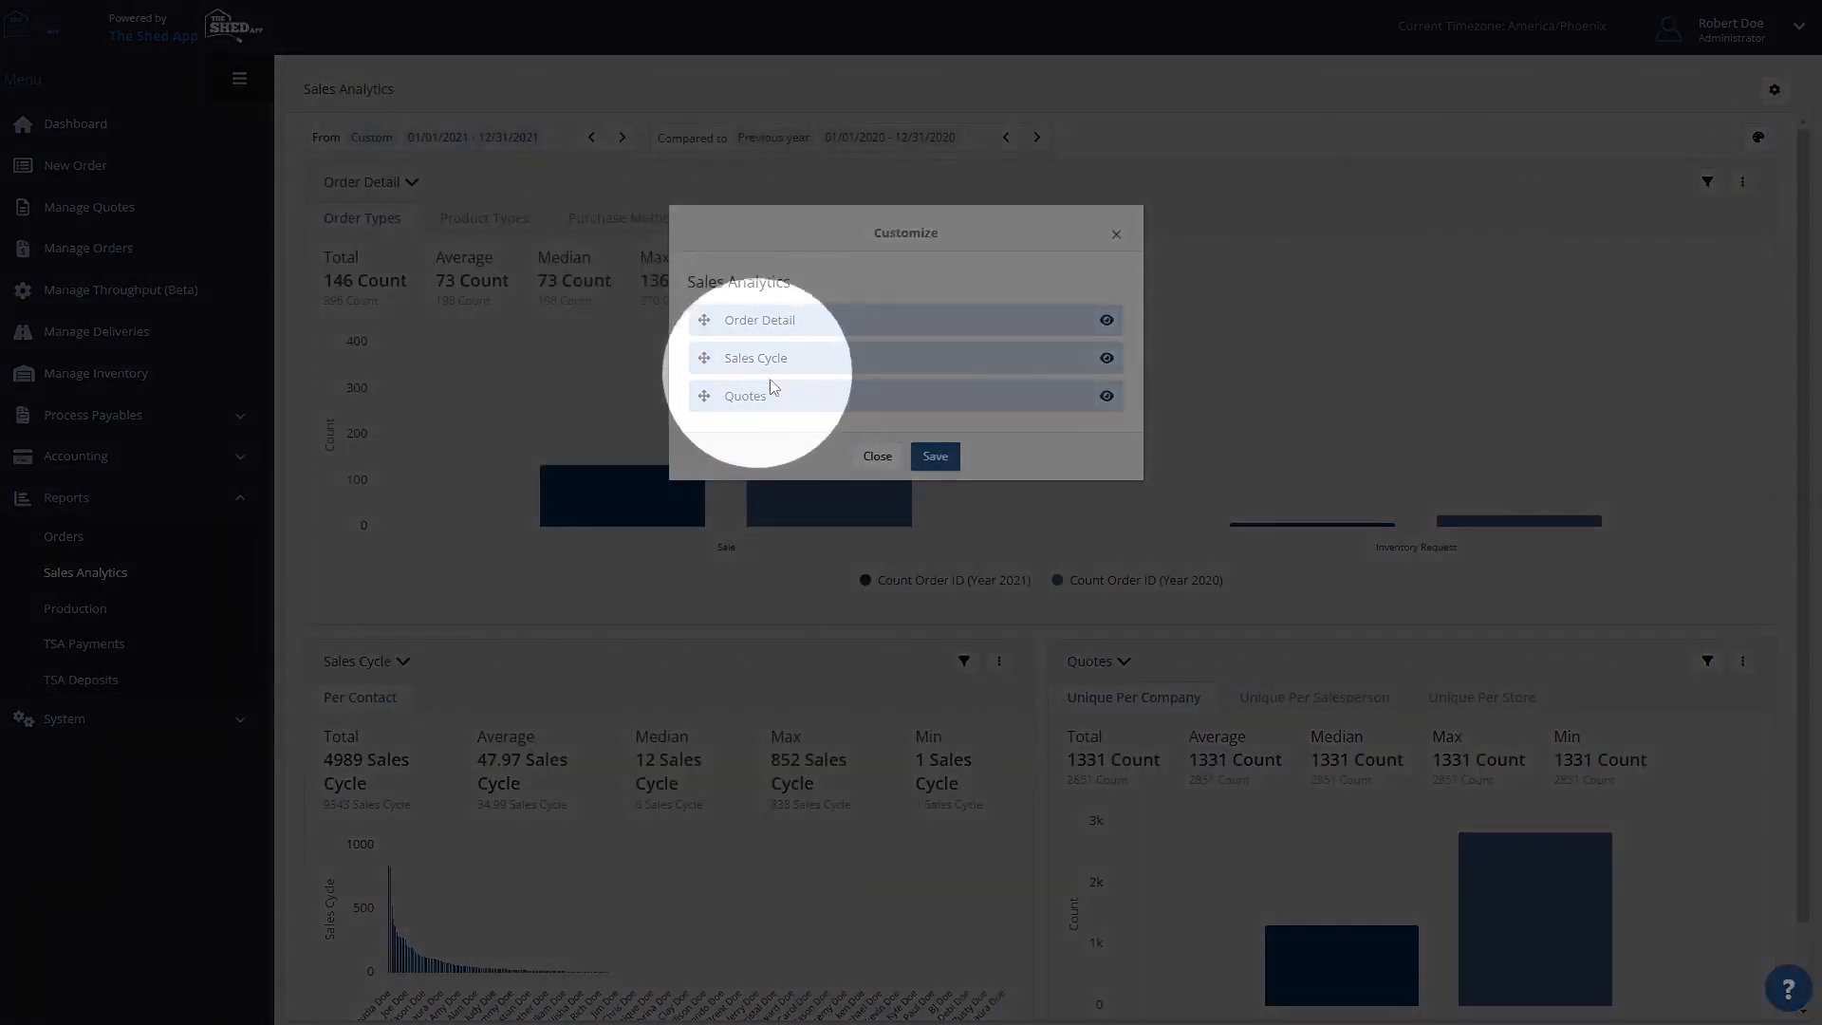
pyautogui.click(883, 457)
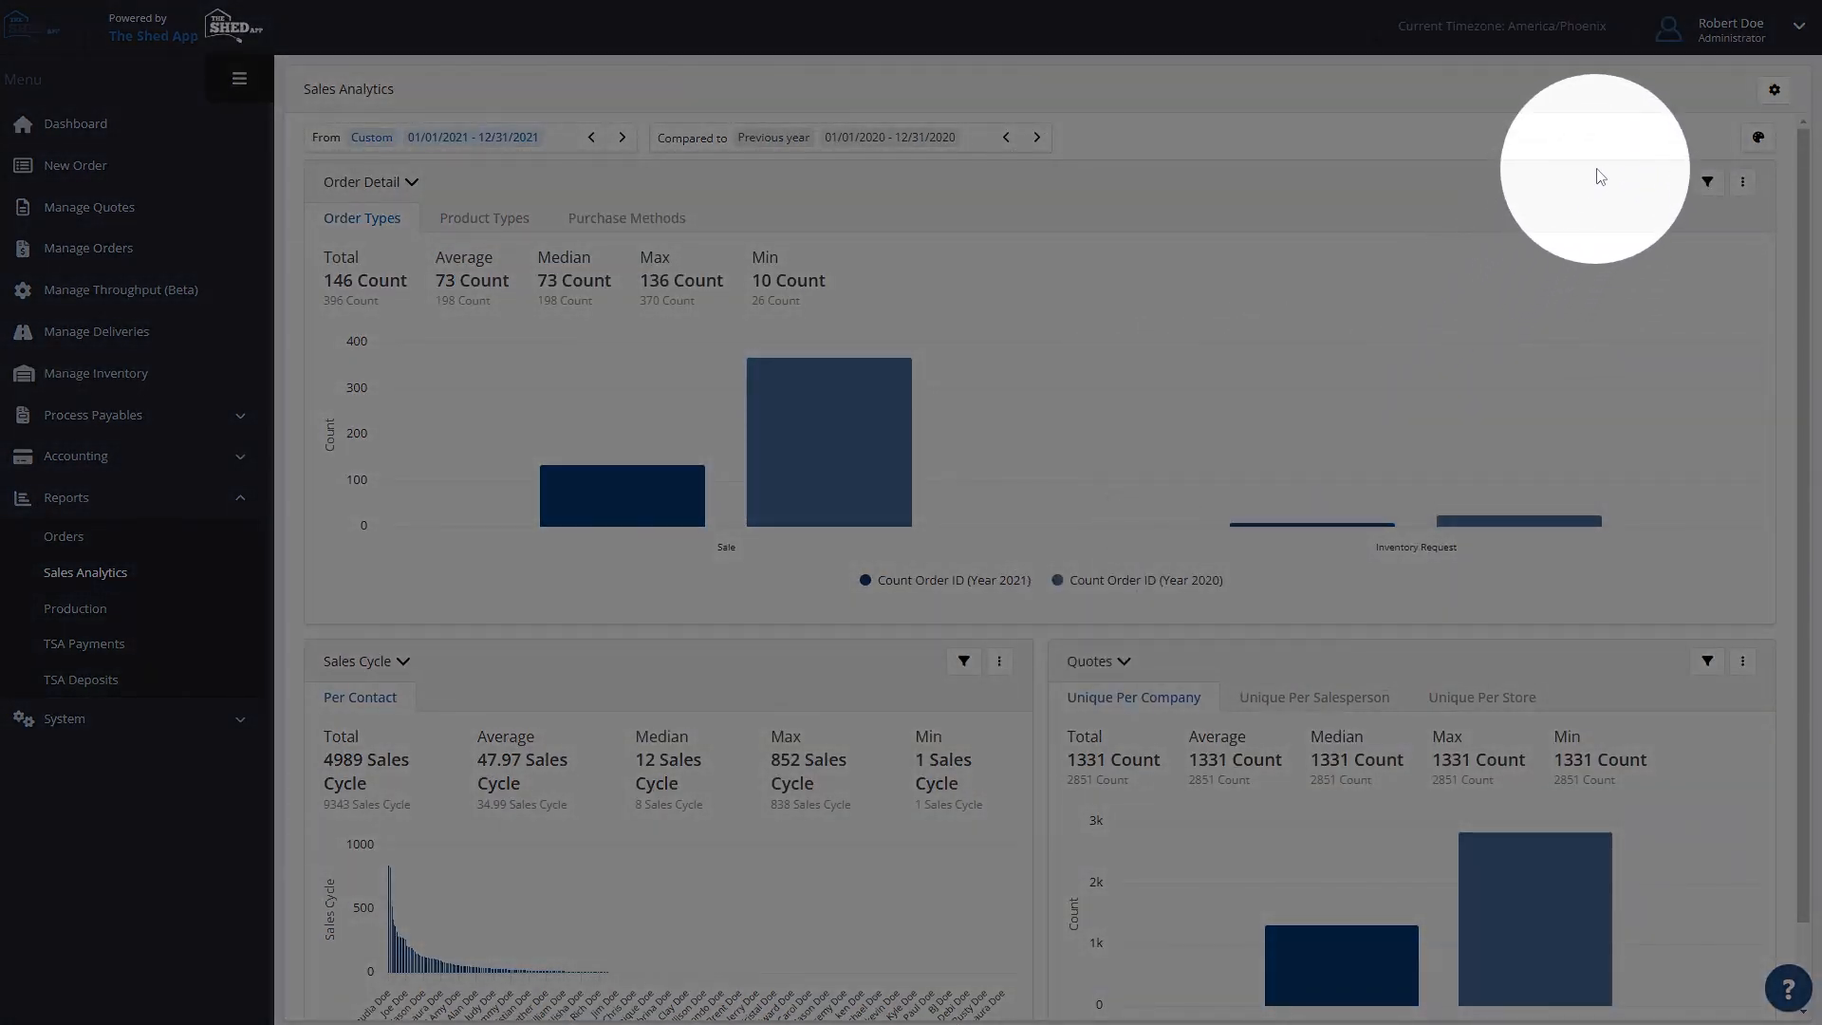
pyautogui.click(1759, 138)
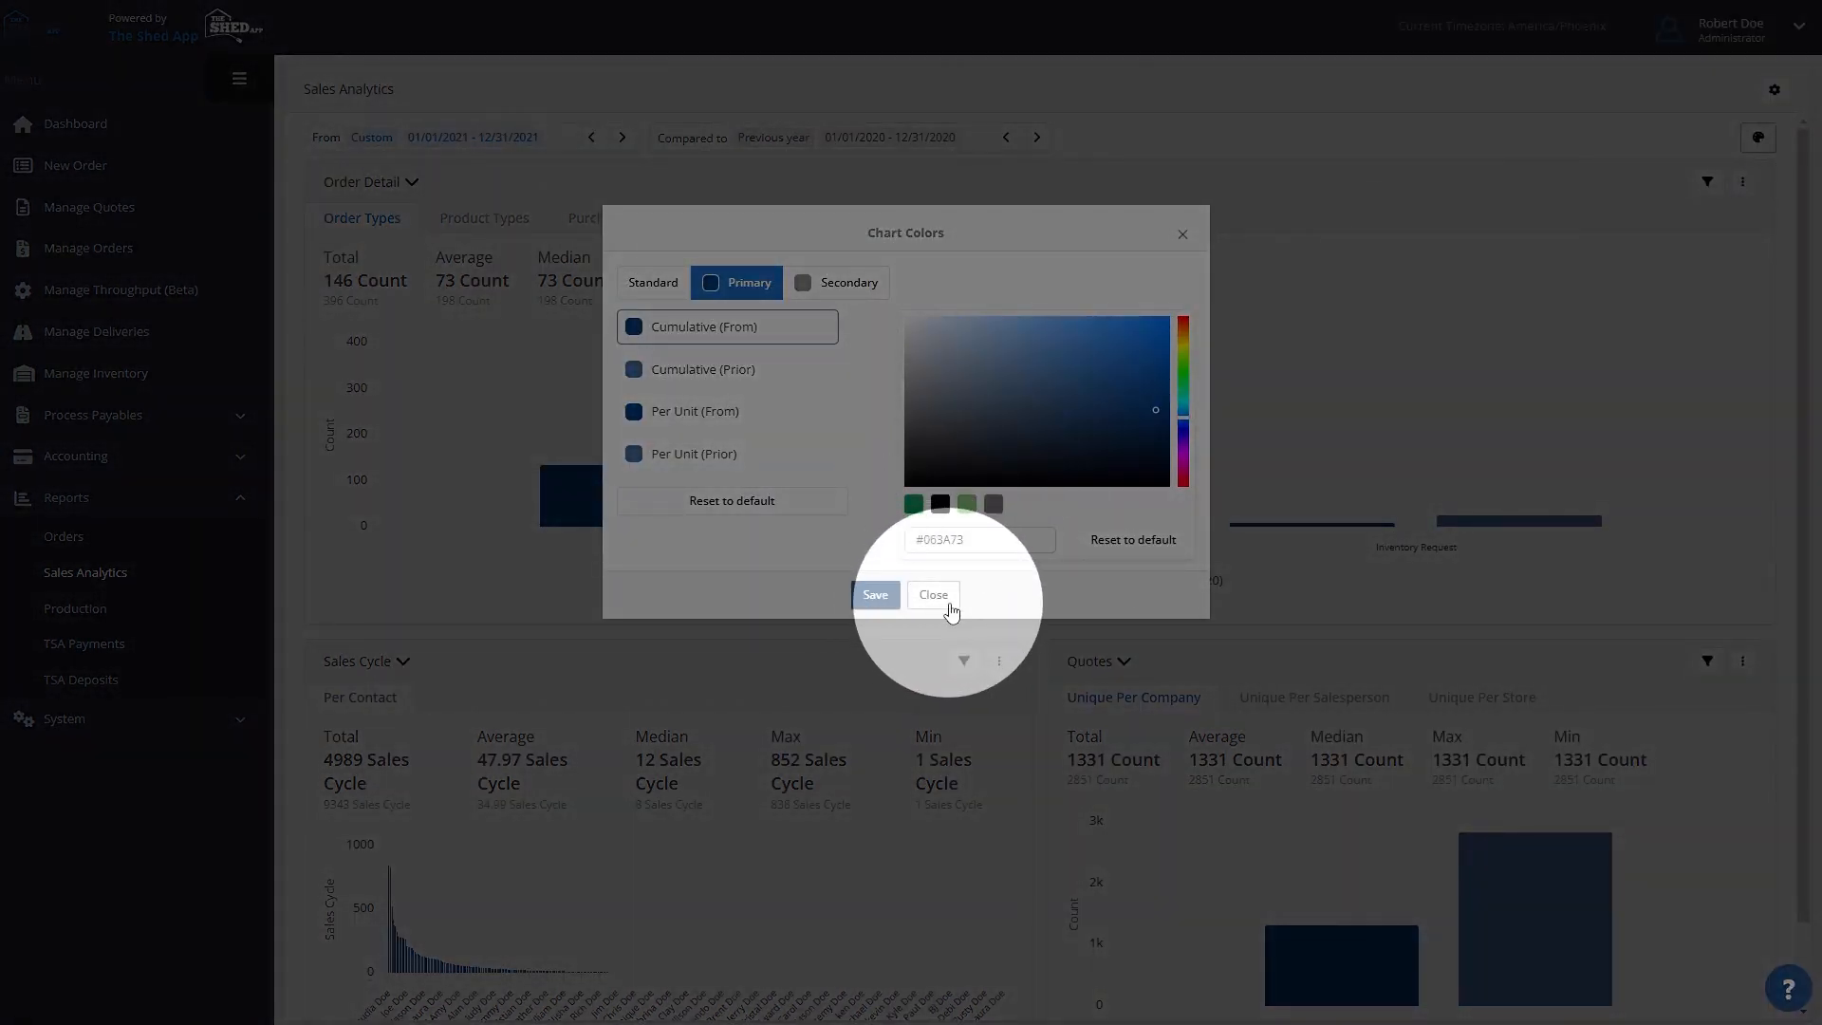
pyautogui.click(934, 596)
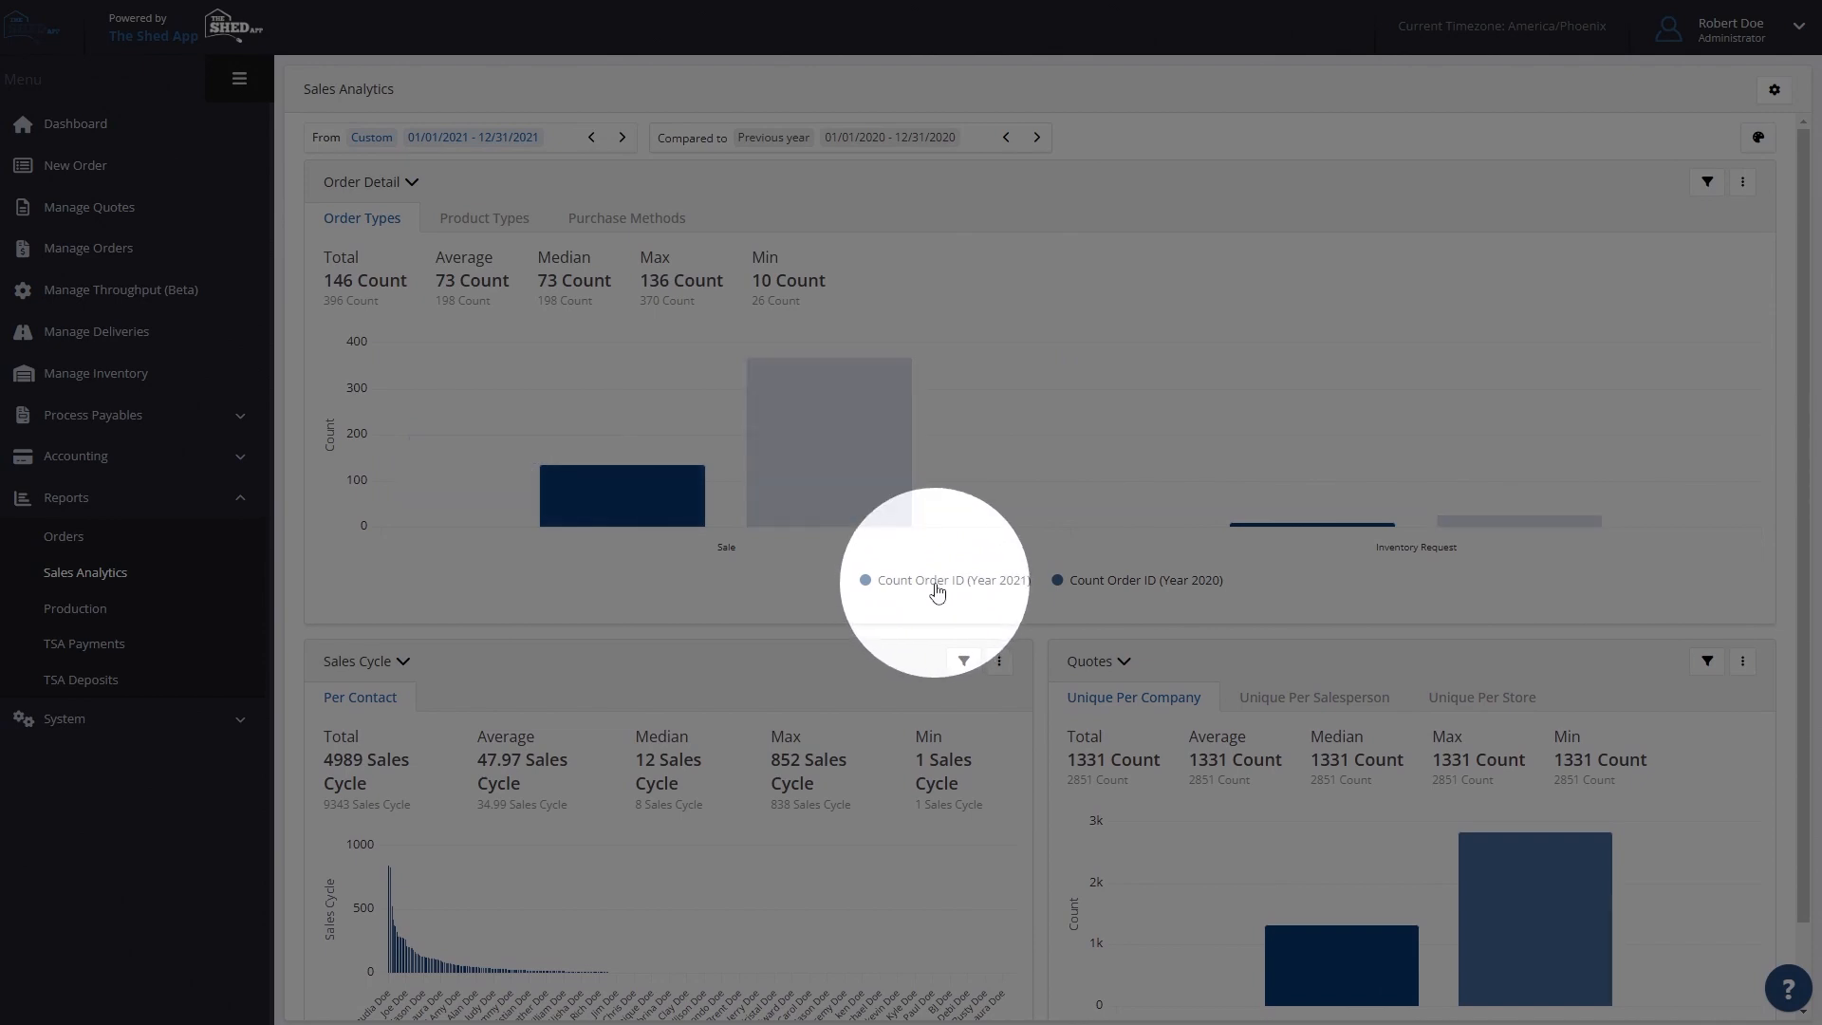
# - Toggle the Year 2021 series in the Order Detail chart off and on, and check the chart's available options
pyautogui.click(938, 591)
pyautogui.click(938, 590)
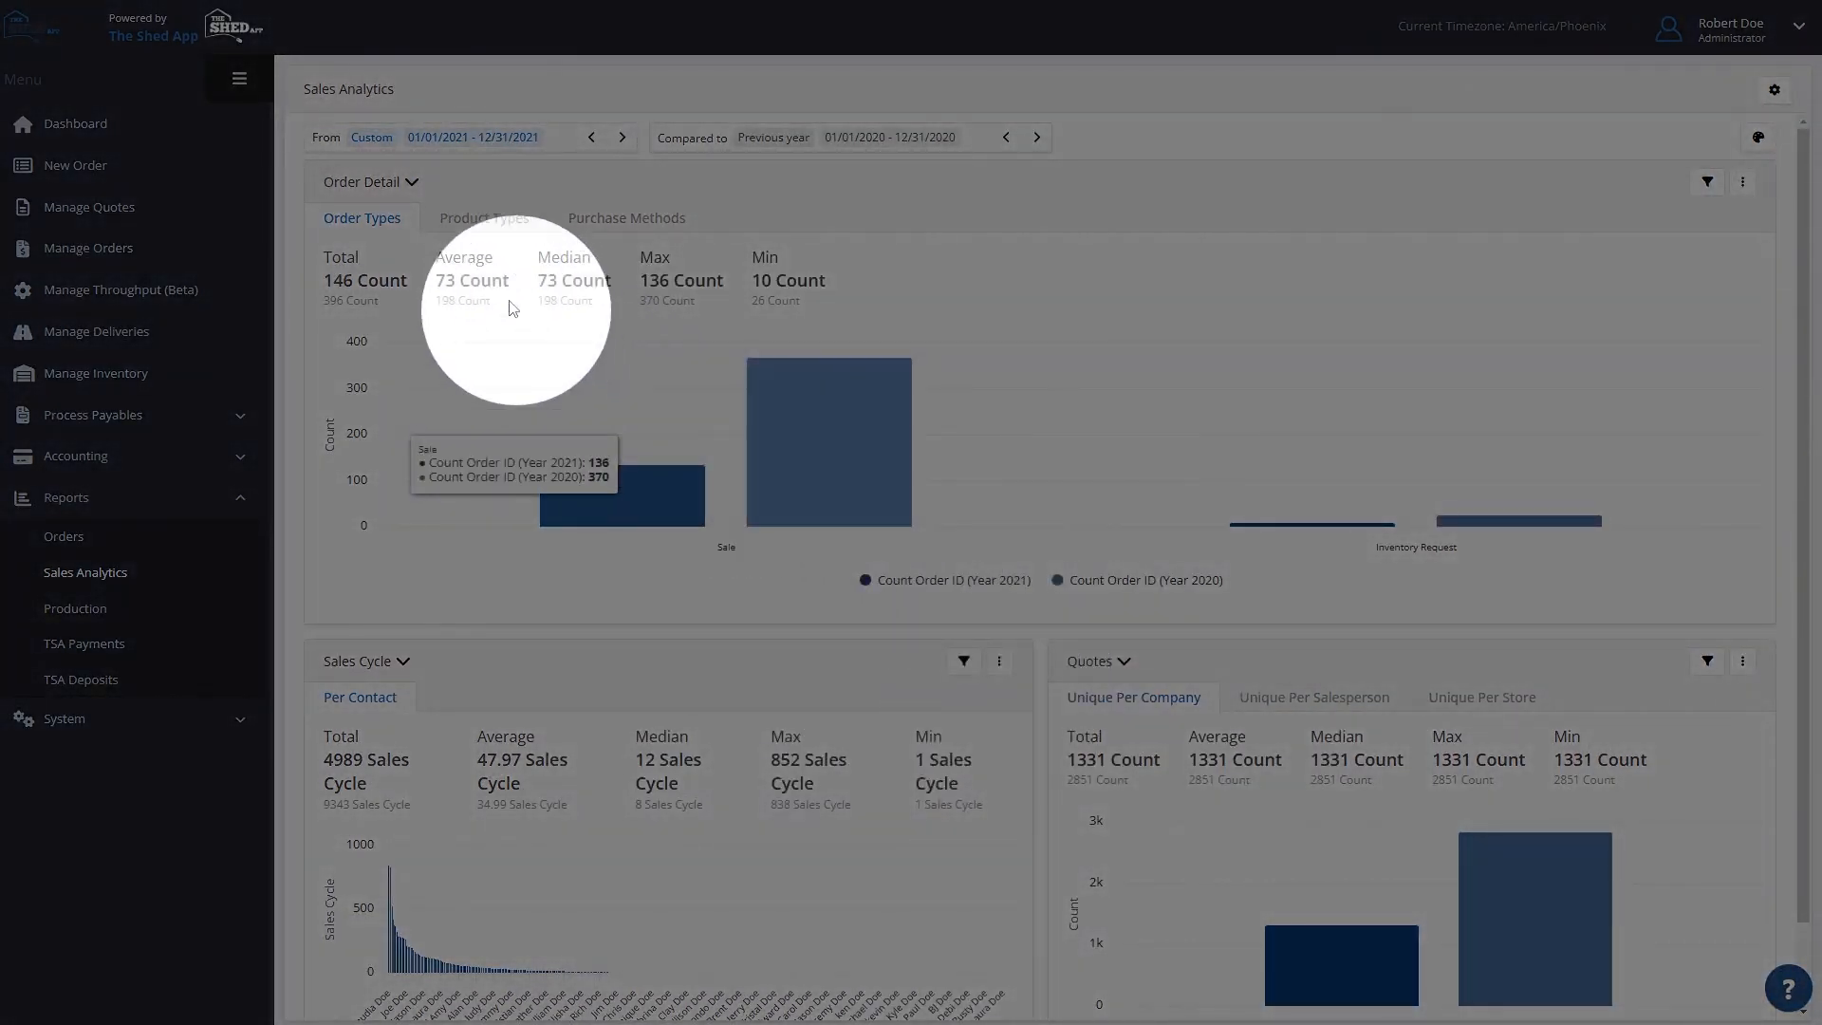
pyautogui.click(388, 189)
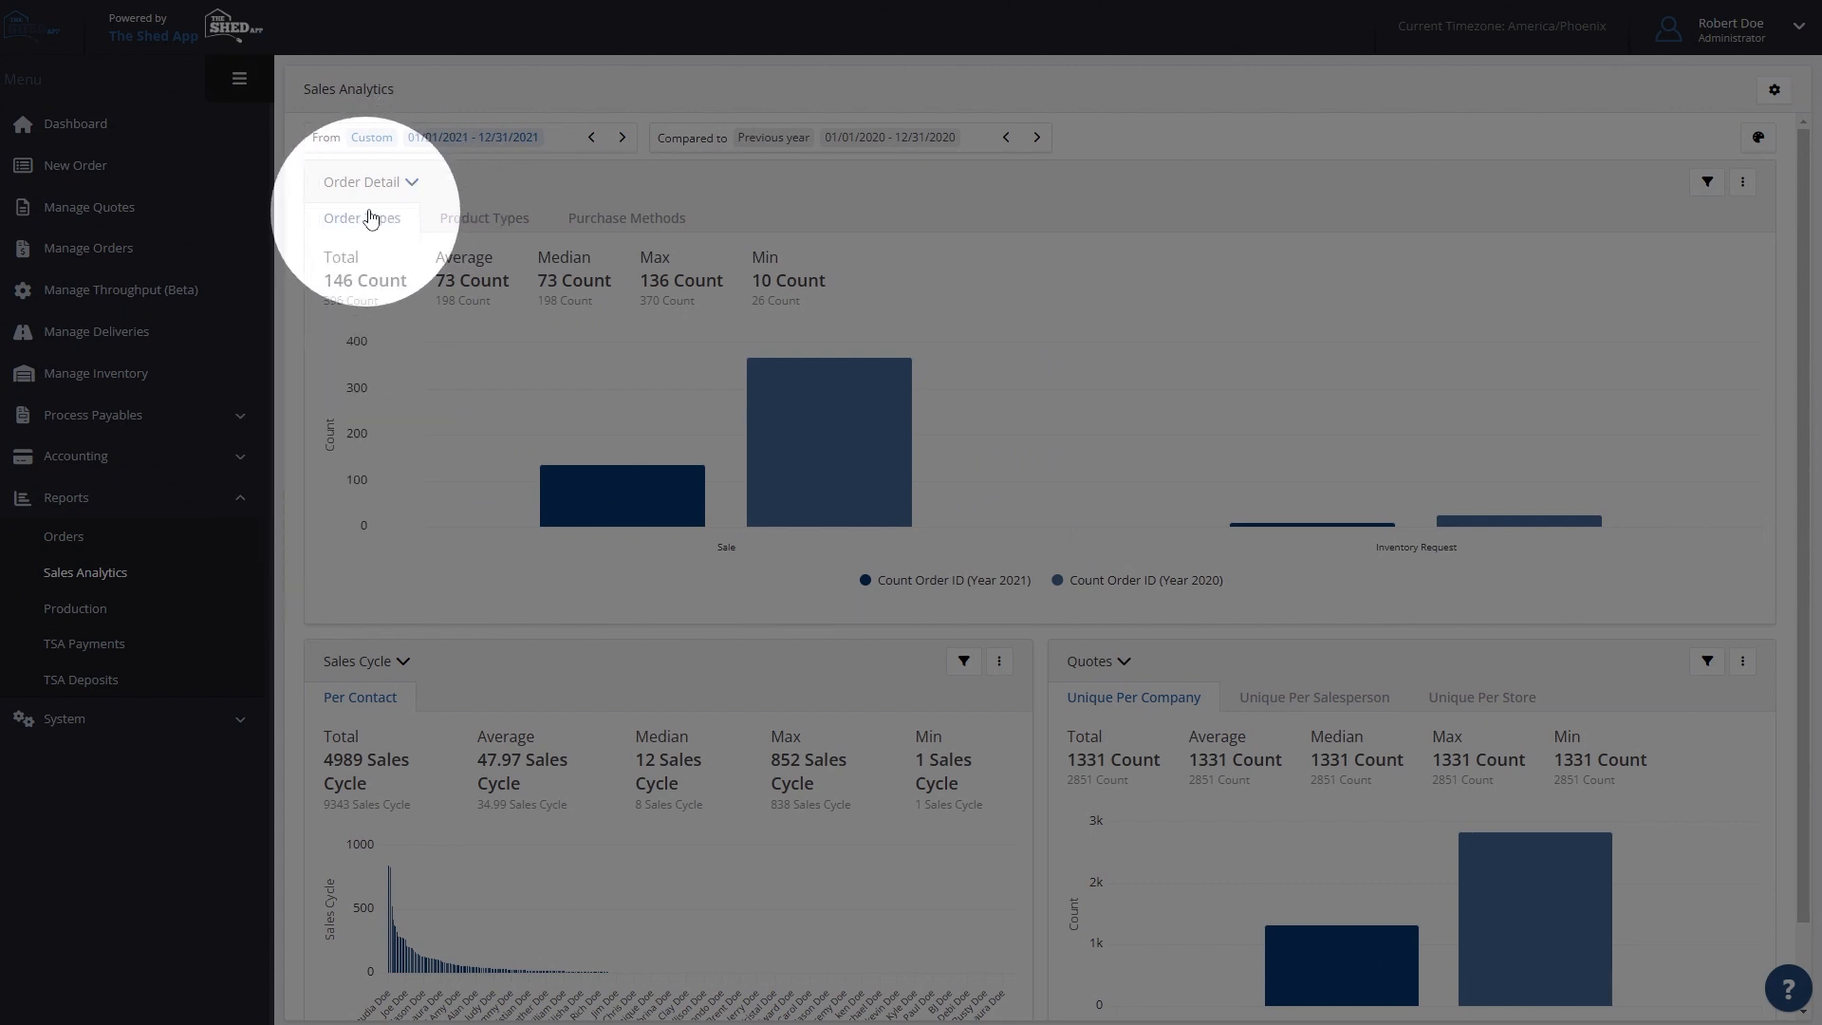
pyautogui.moveTo(411, 184)
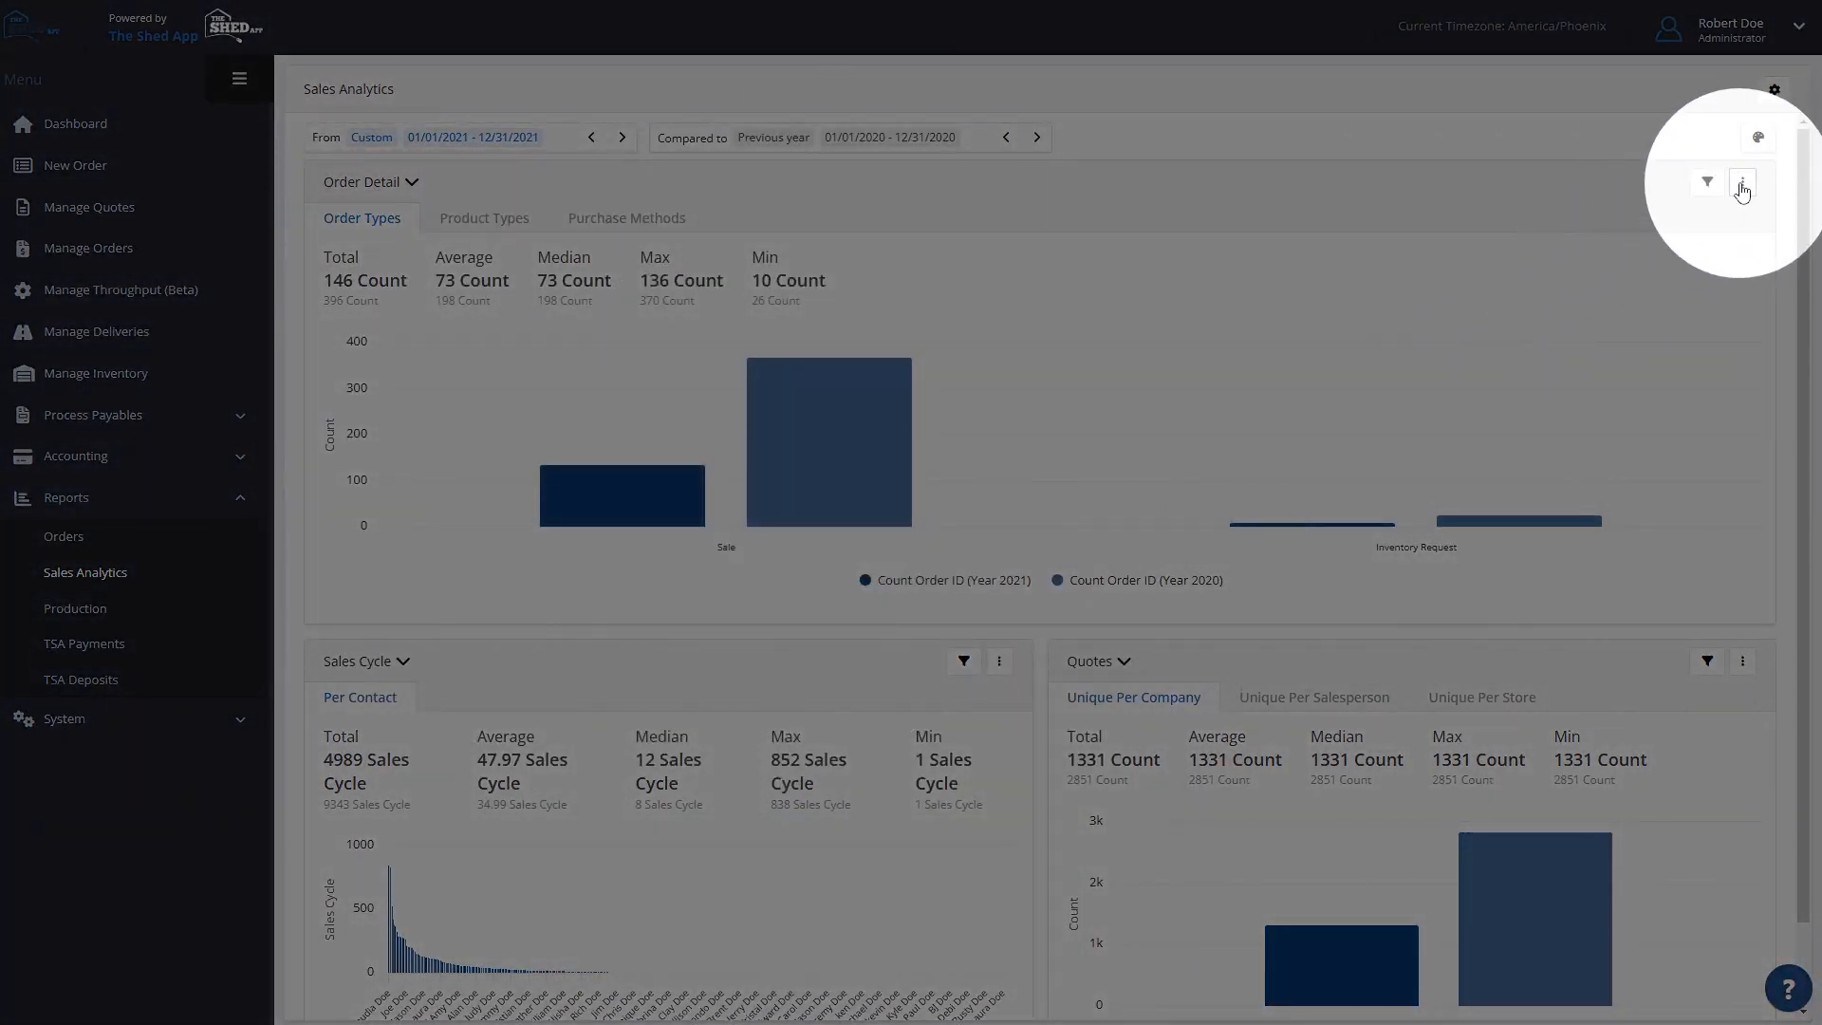
pyautogui.click(1743, 184)
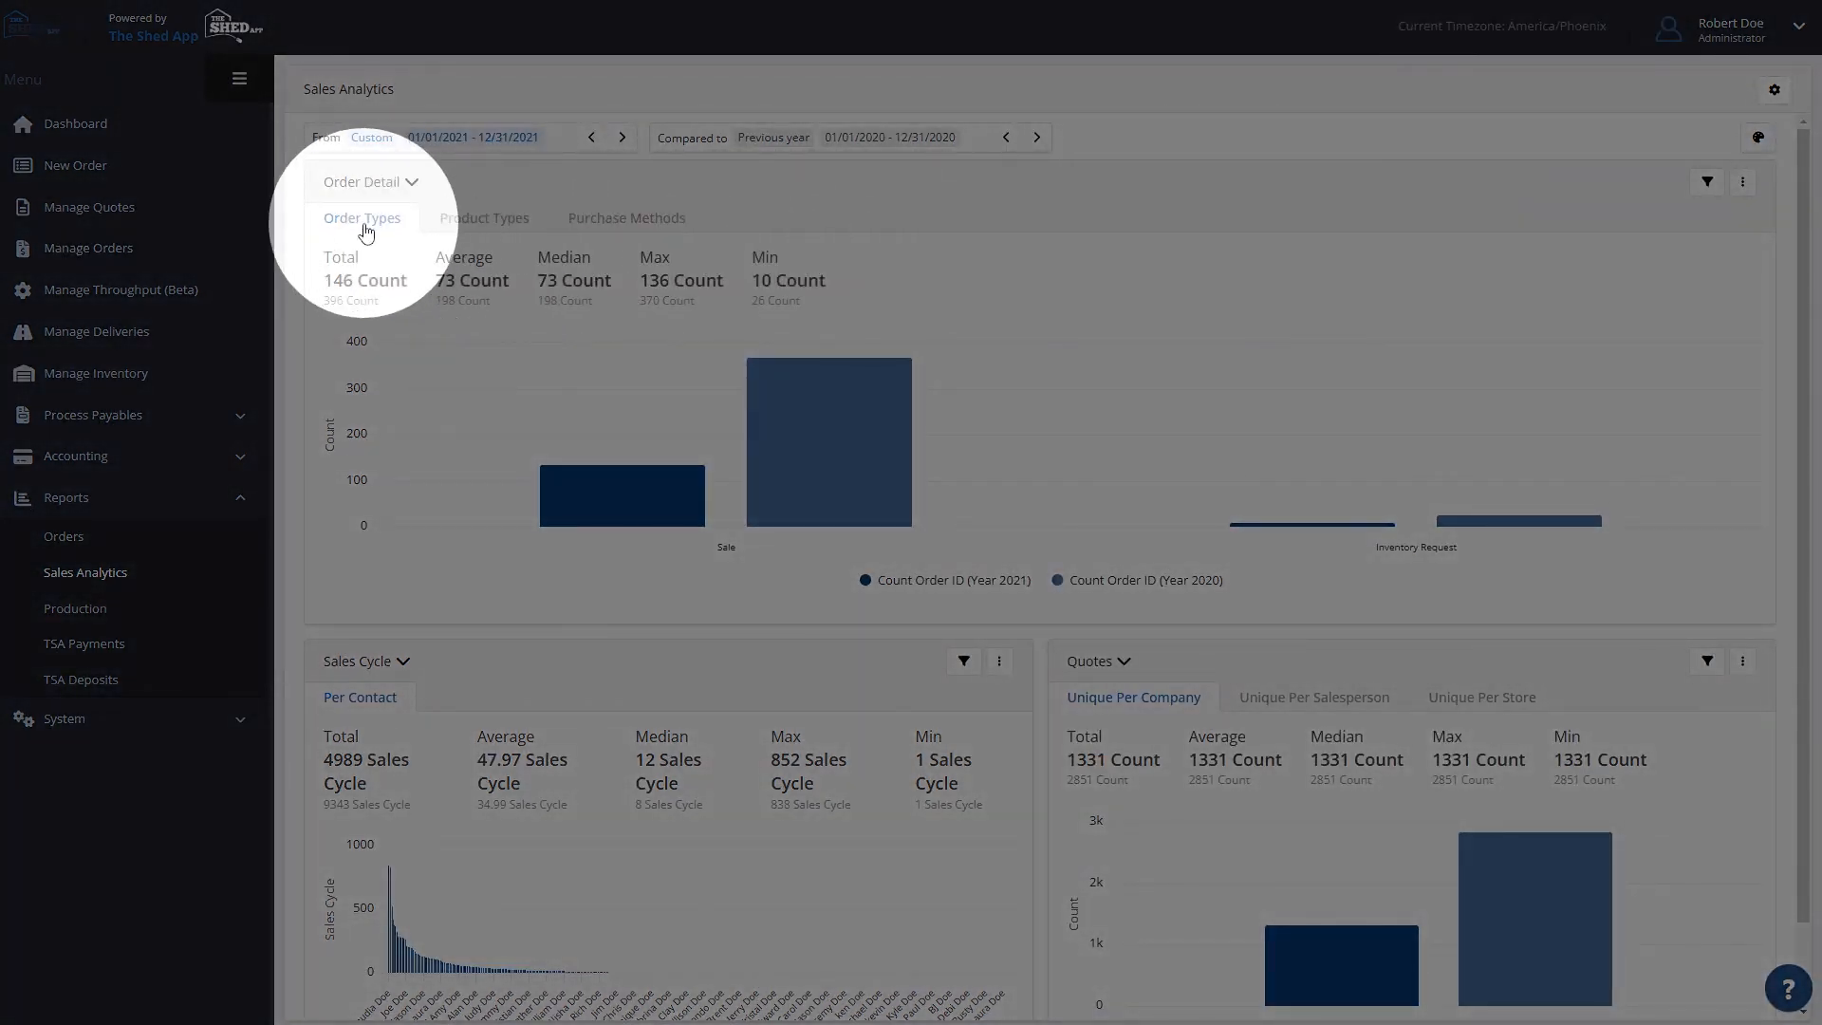
# - View the Order Detail chart by Product Types and Purchase Methods, and return to Order Types
pyautogui.click(478, 225)
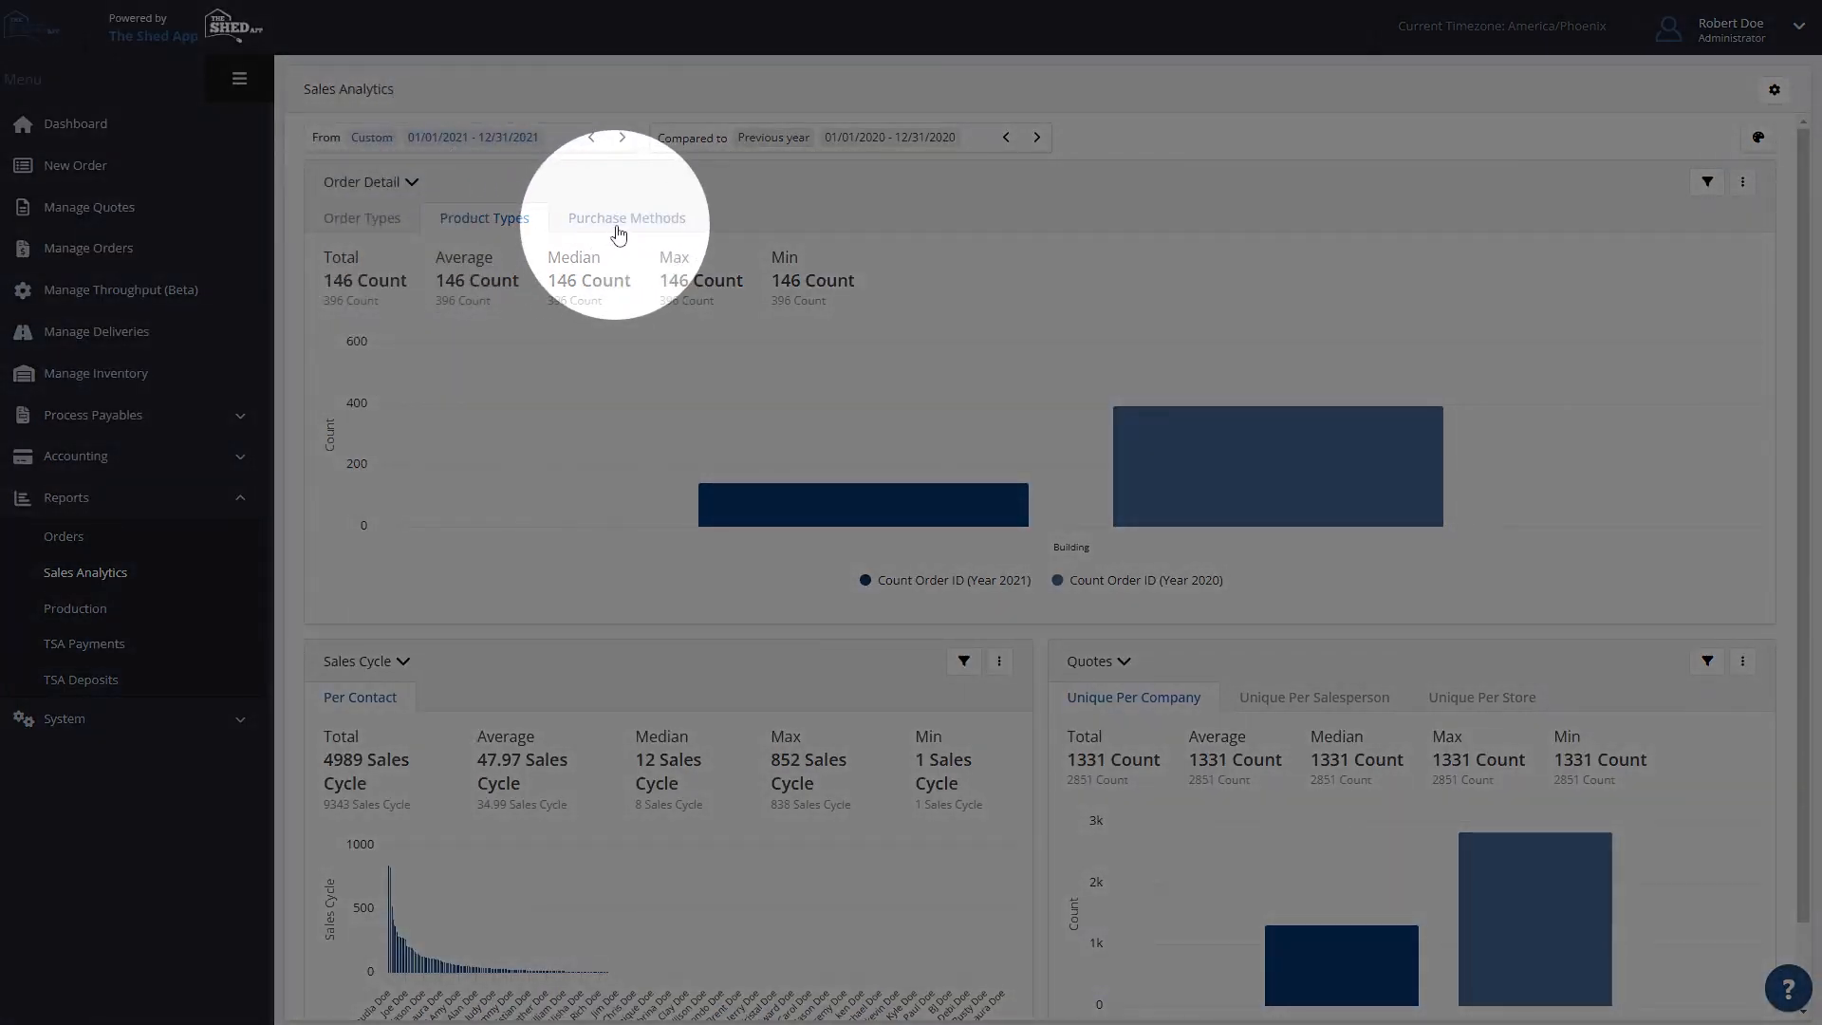
pyautogui.click(619, 233)
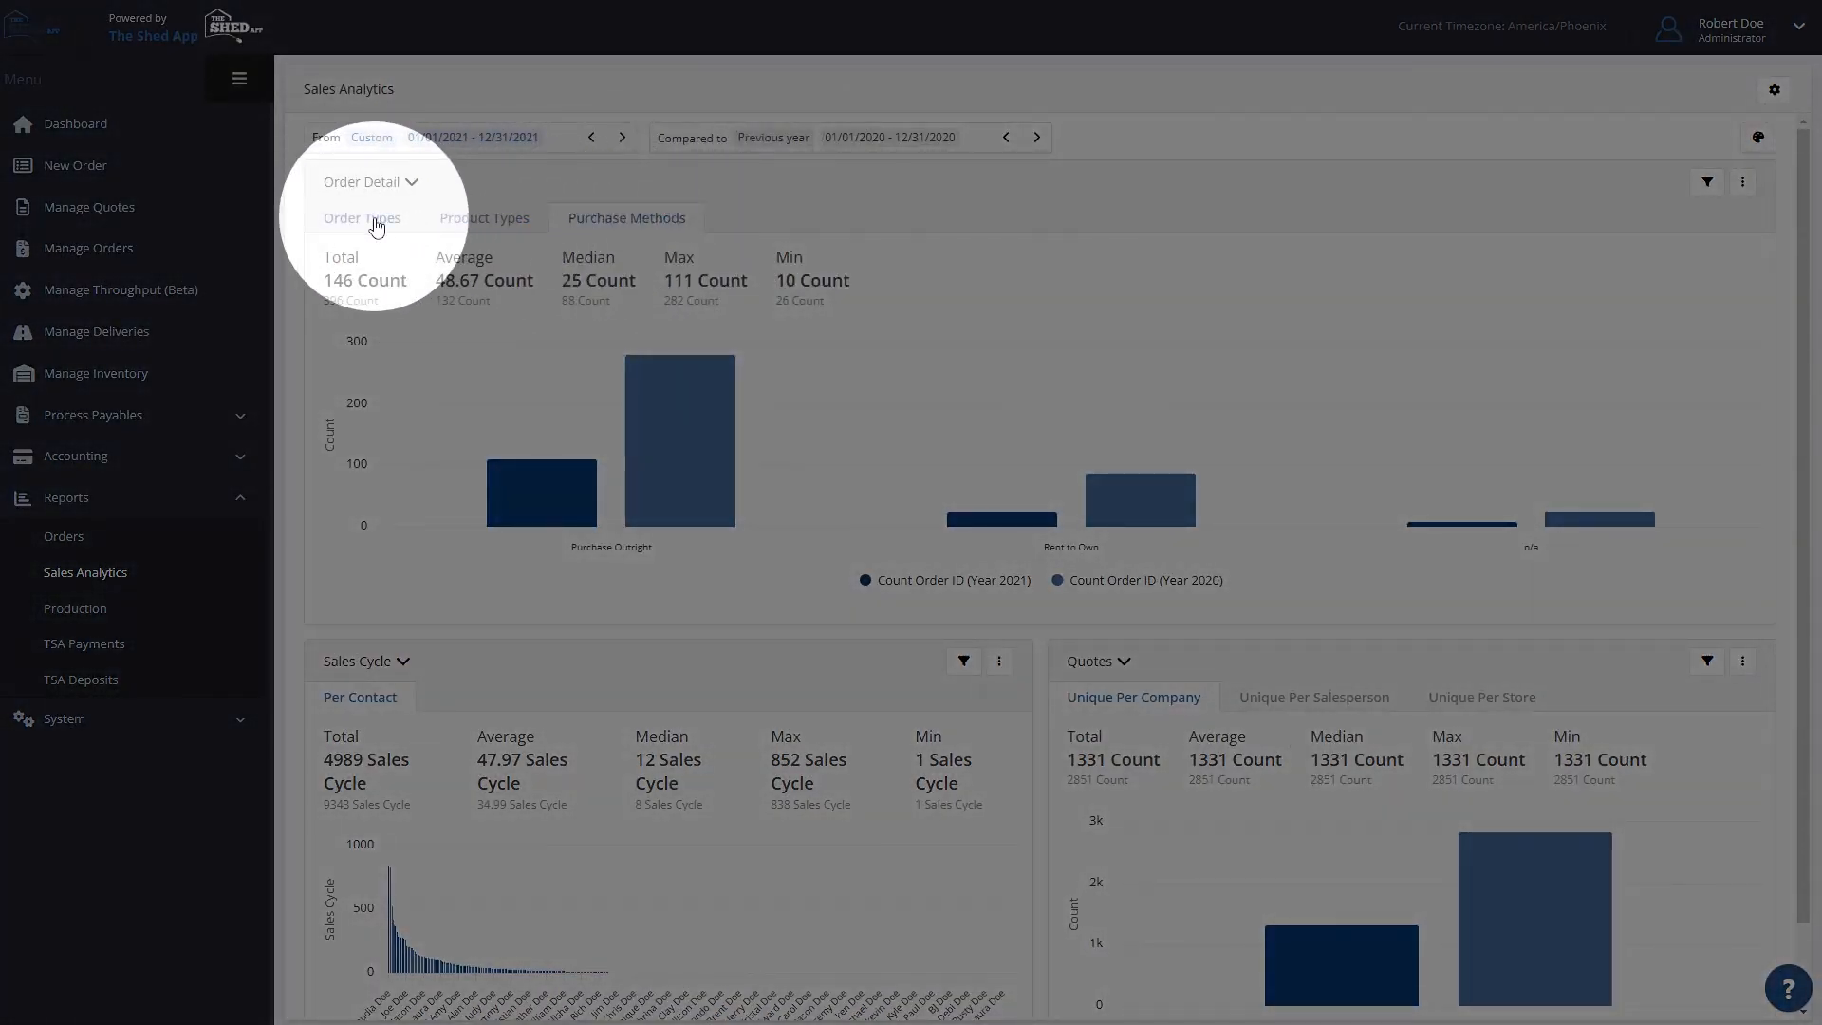
pyautogui.click(376, 224)
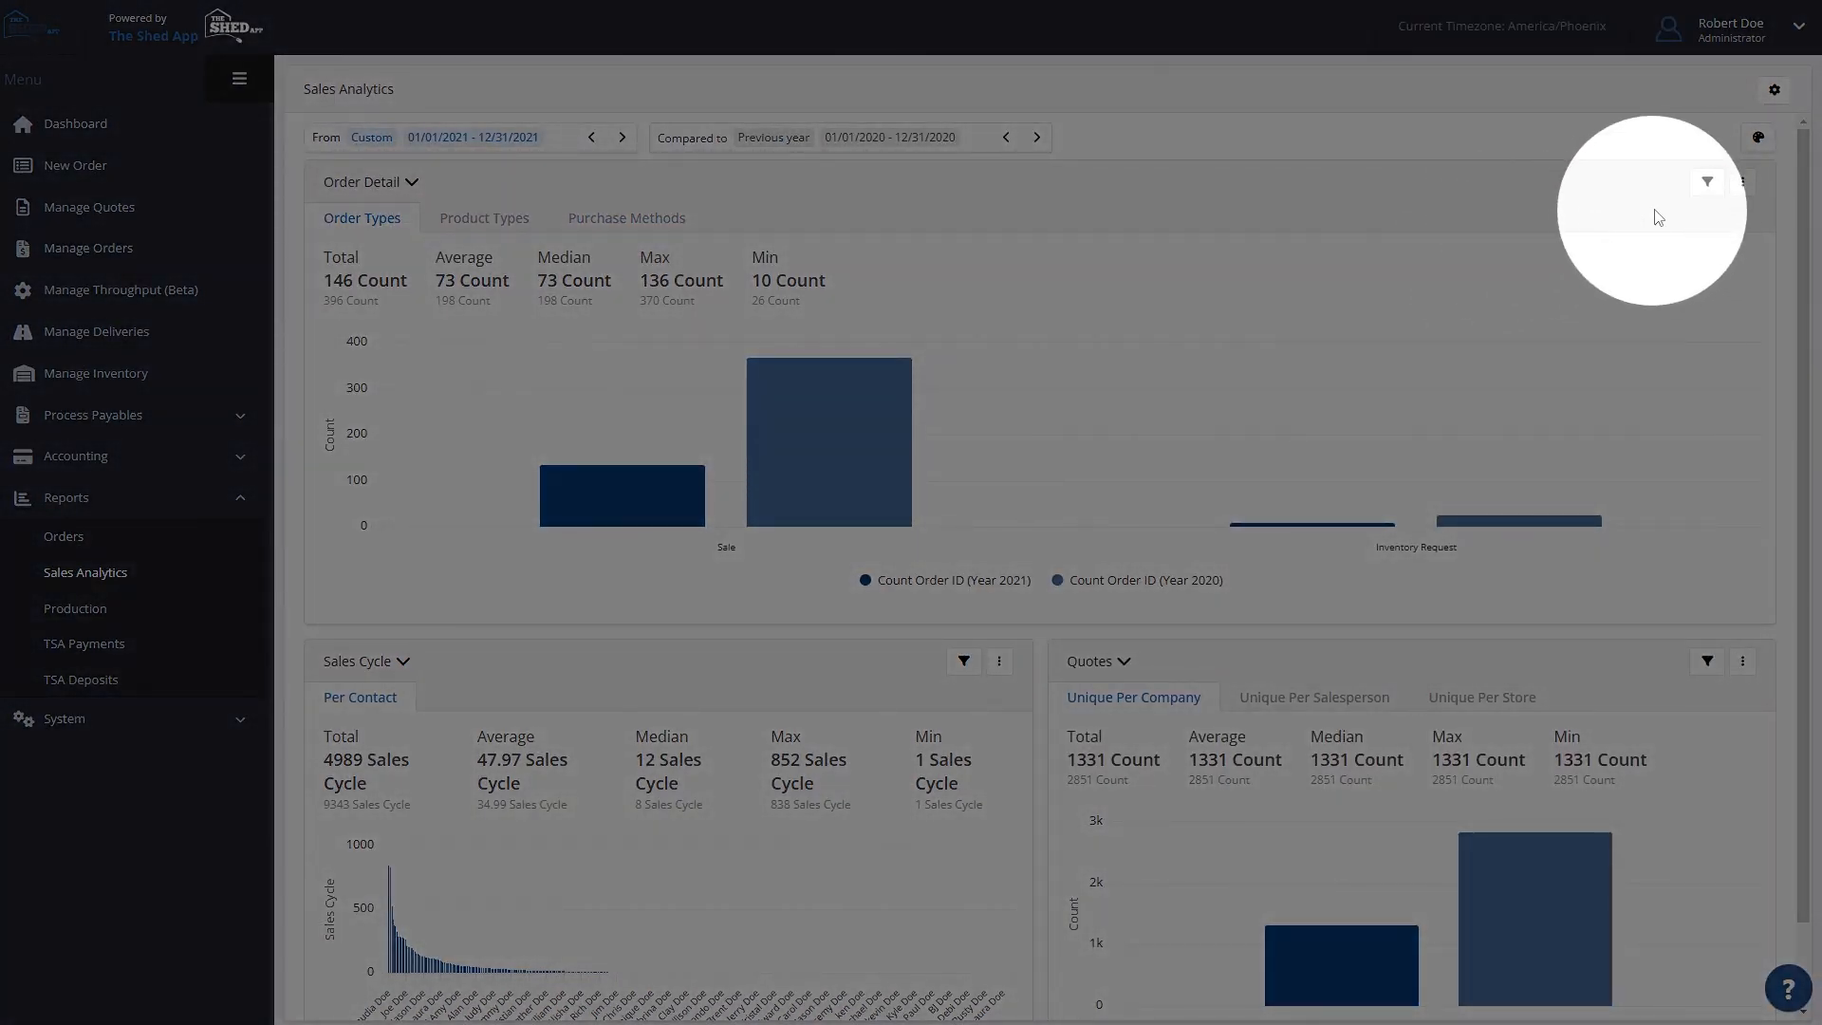
# - Open the Order Types chart's axes and filters, and set its X-axis to Building Model Category
pyautogui.click(1707, 182)
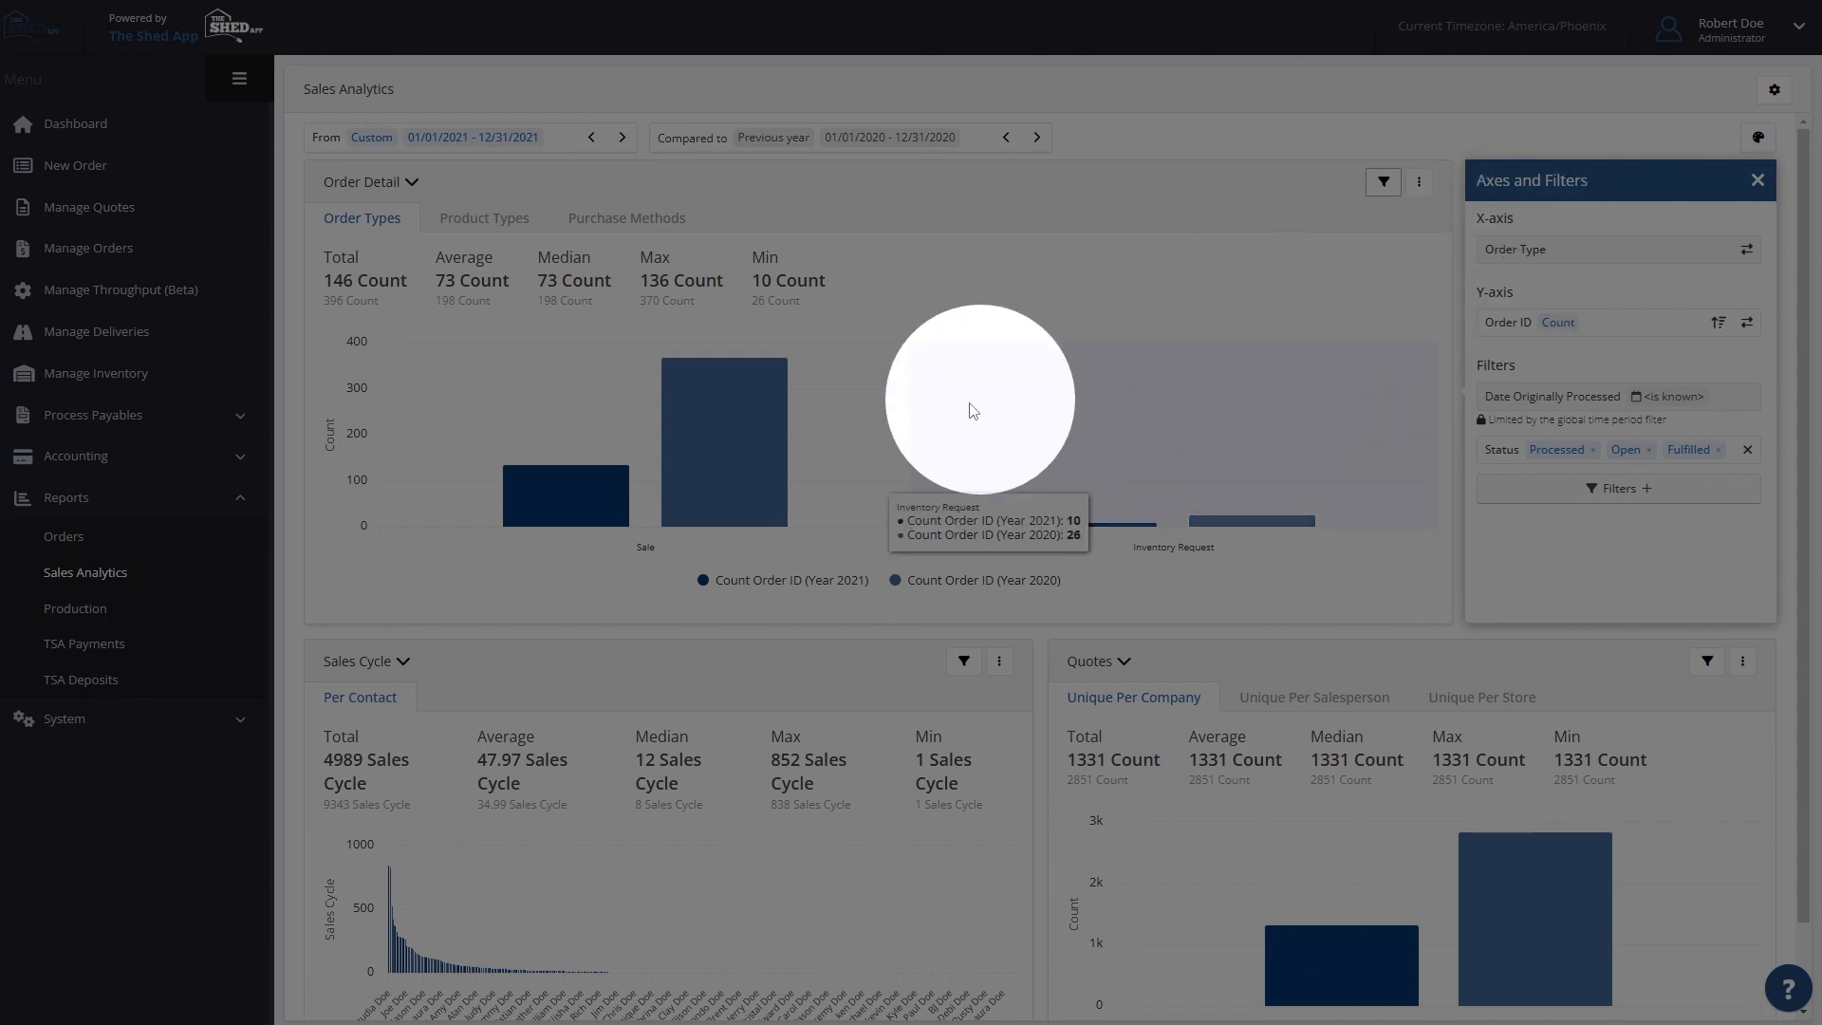
pyautogui.moveTo(754, 442)
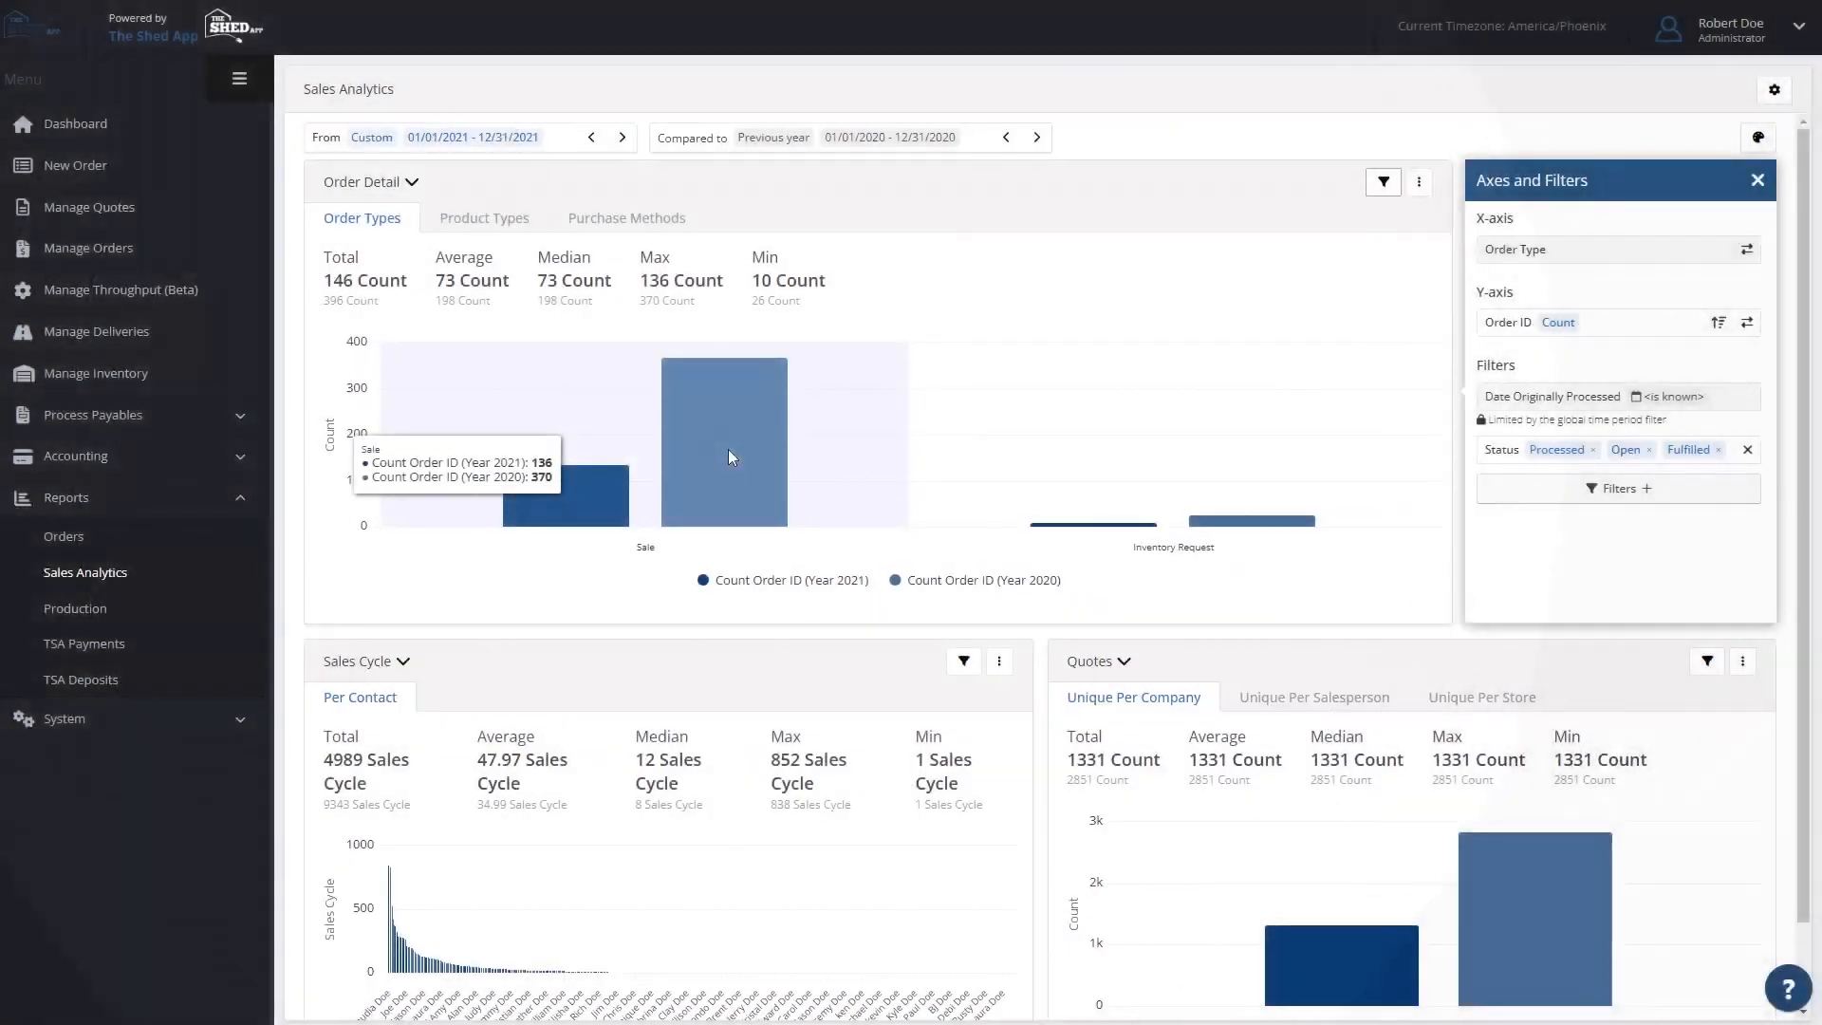
pyautogui.moveTo(1228, 510)
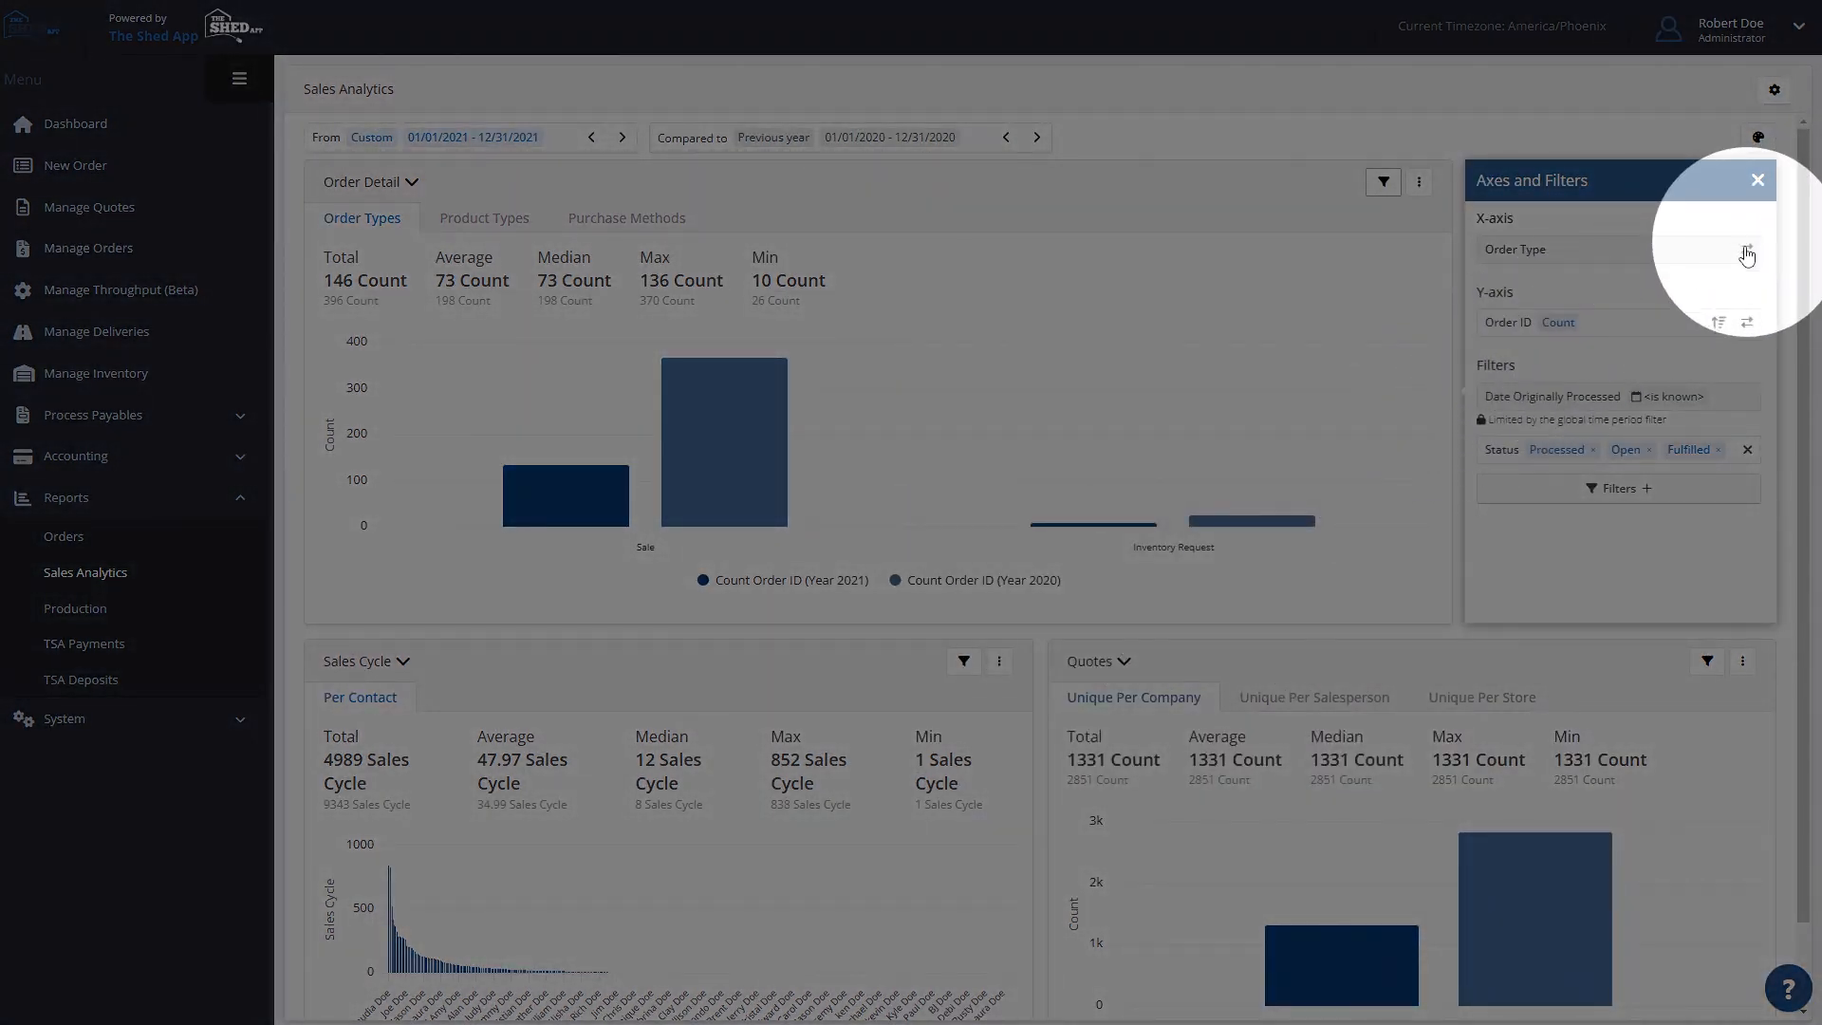
pyautogui.click(1747, 250)
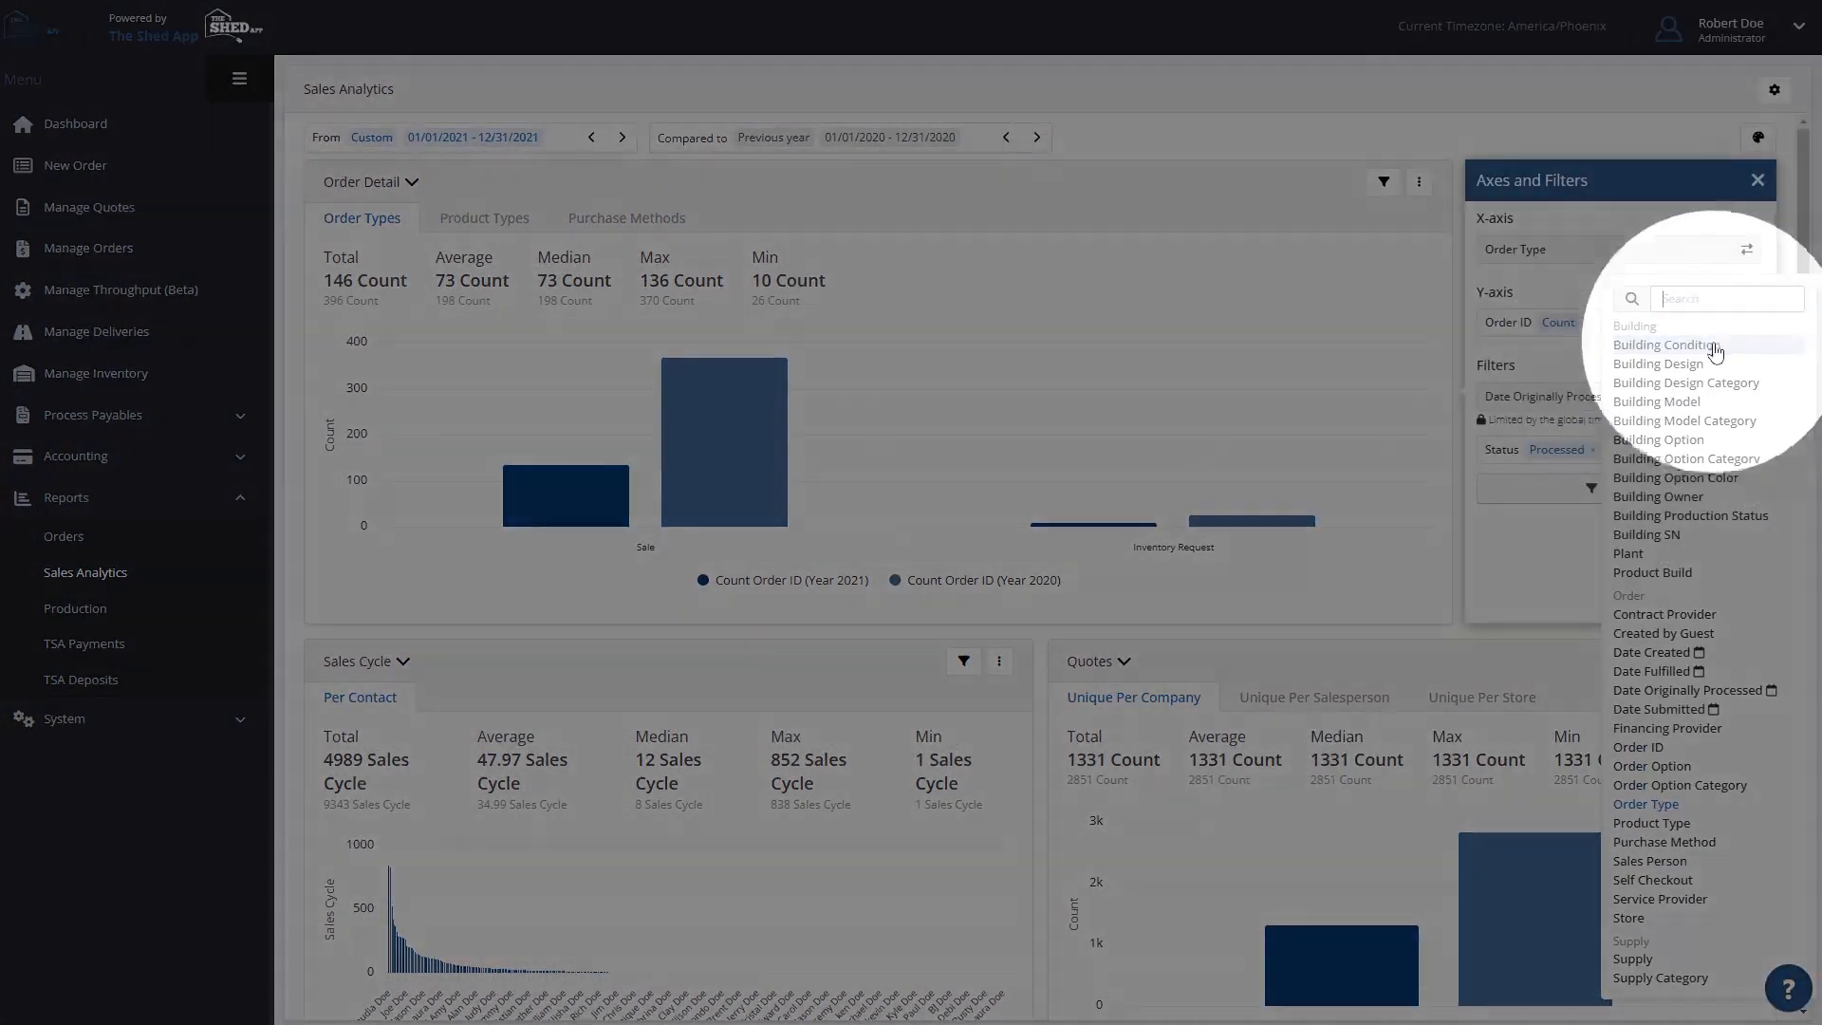
pyautogui.click(1714, 426)
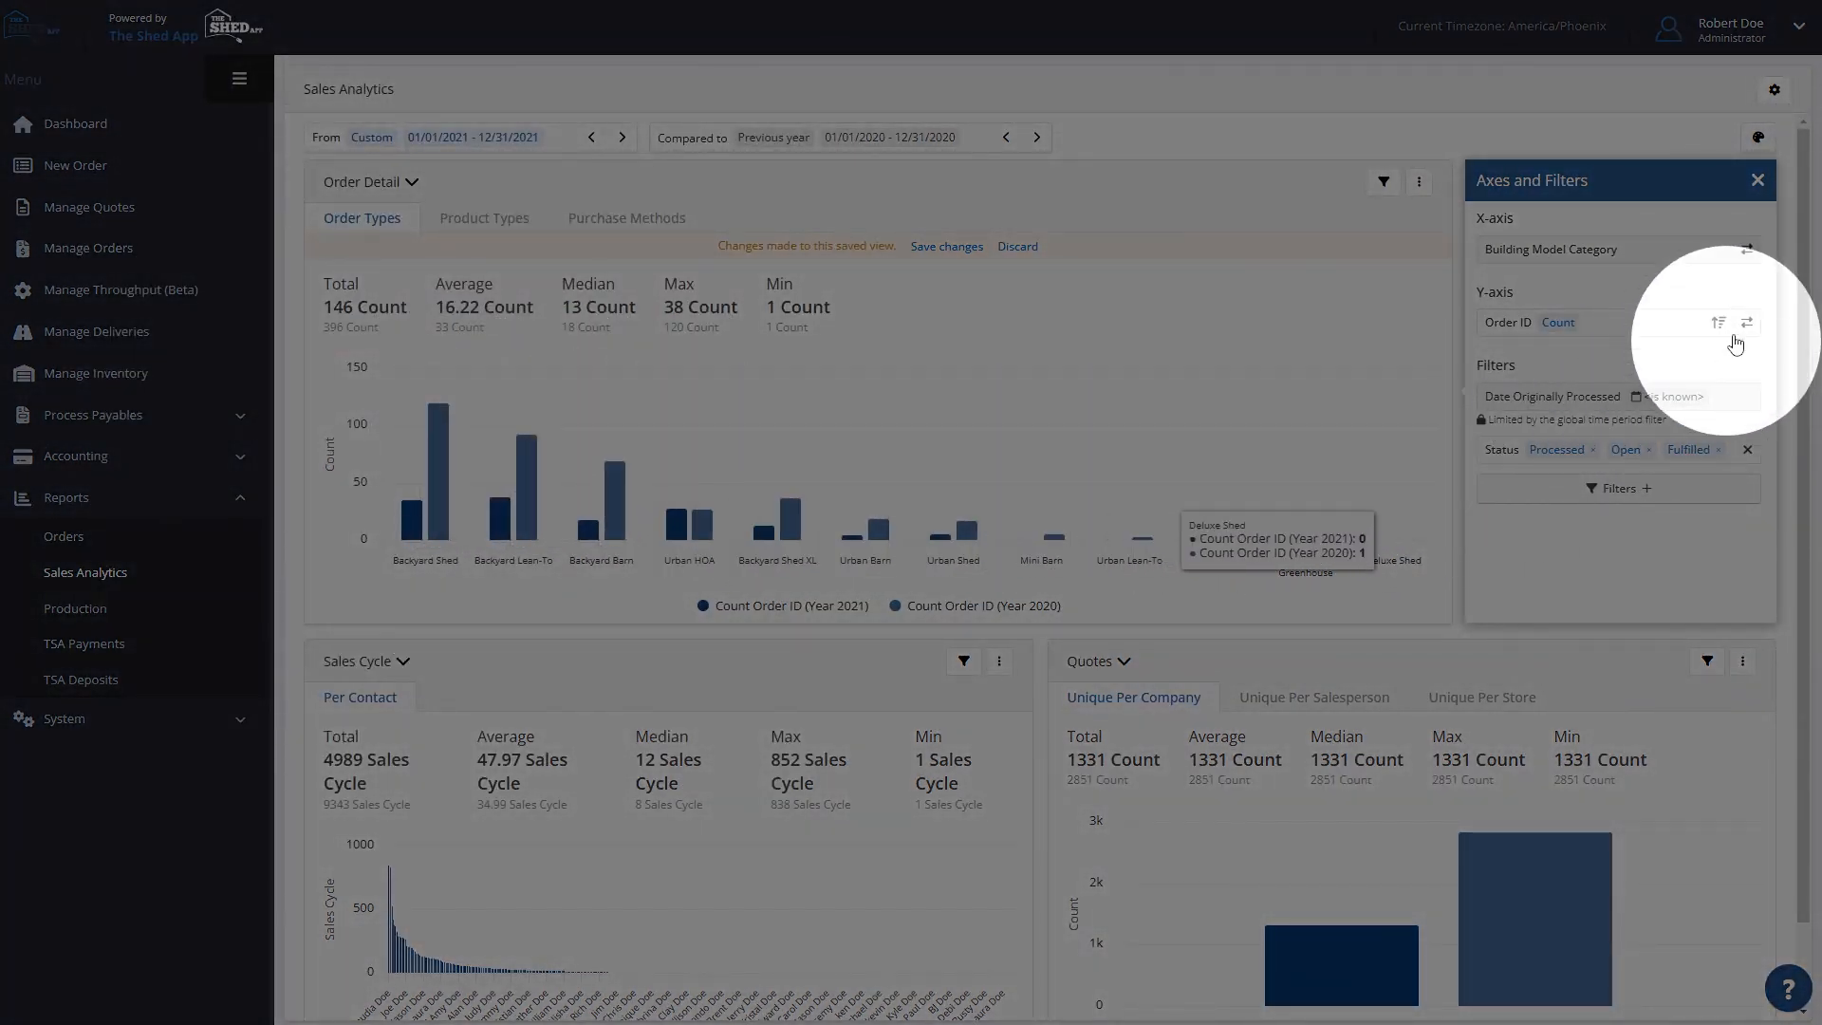
# - Change the Order Types chart's X-axis to Building Model and examine the individual models
pyautogui.click(1747, 251)
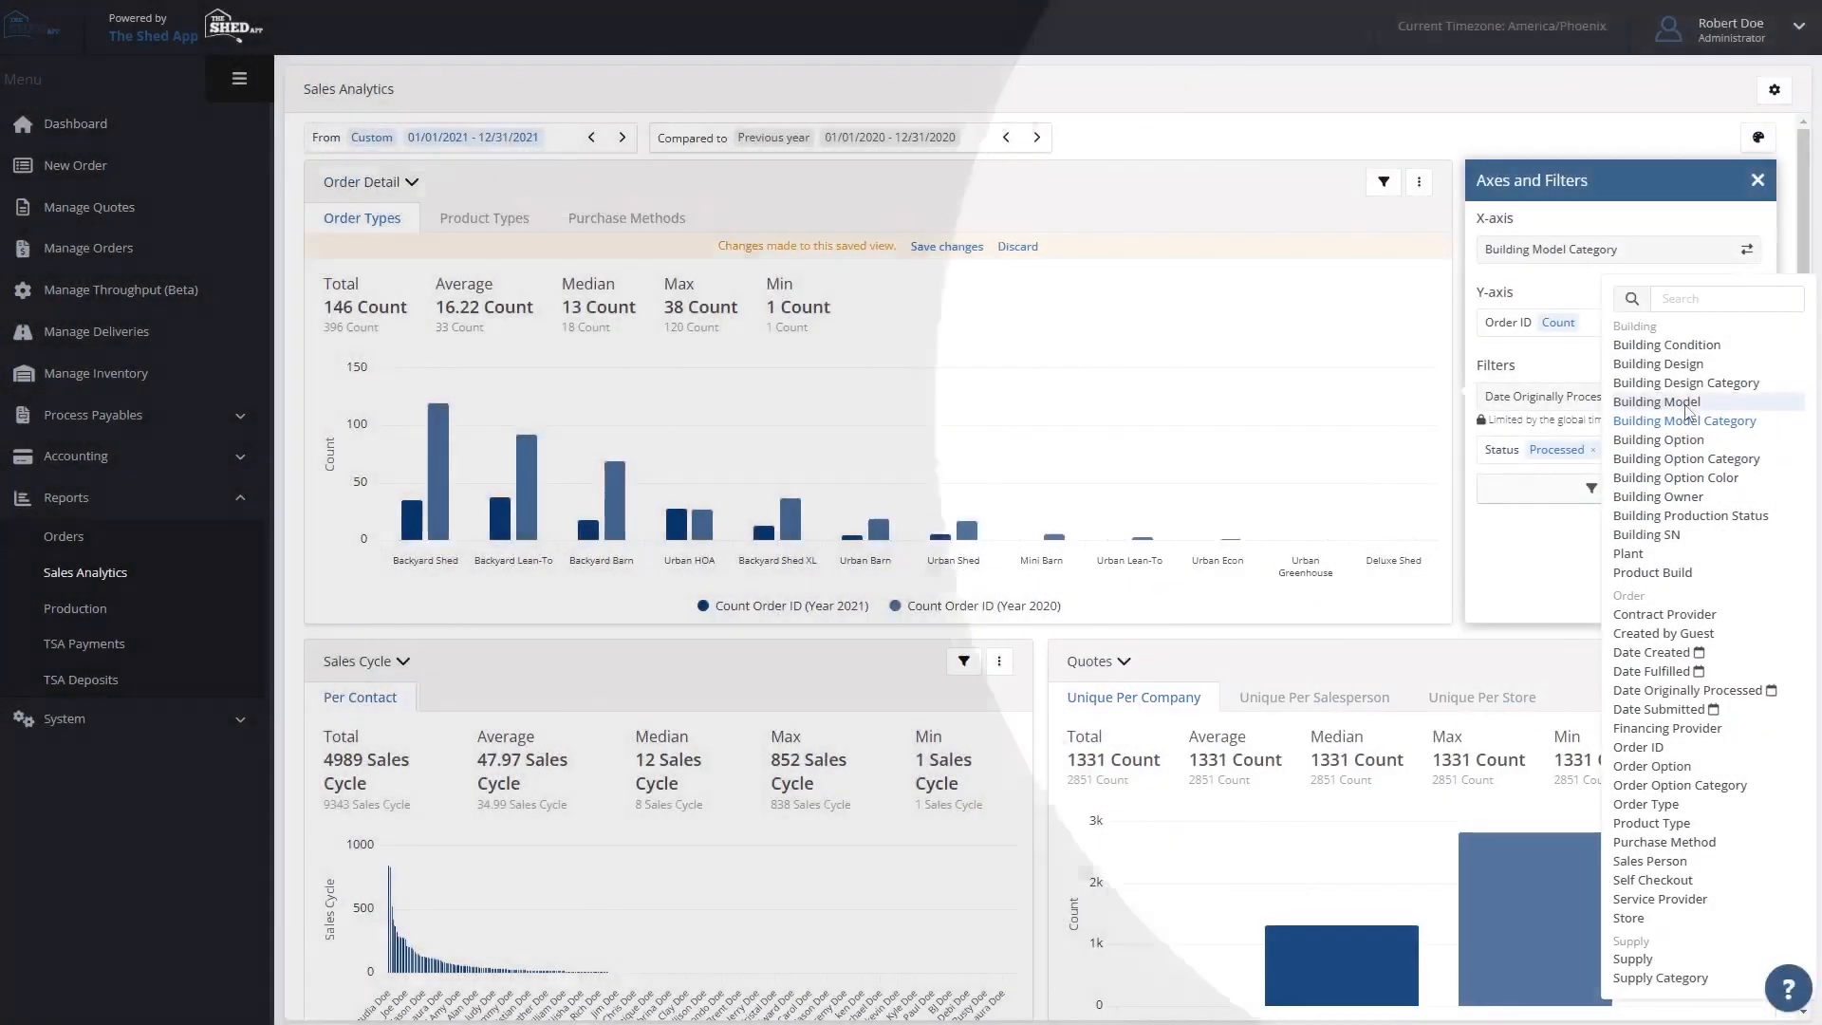
pyautogui.click(1671, 402)
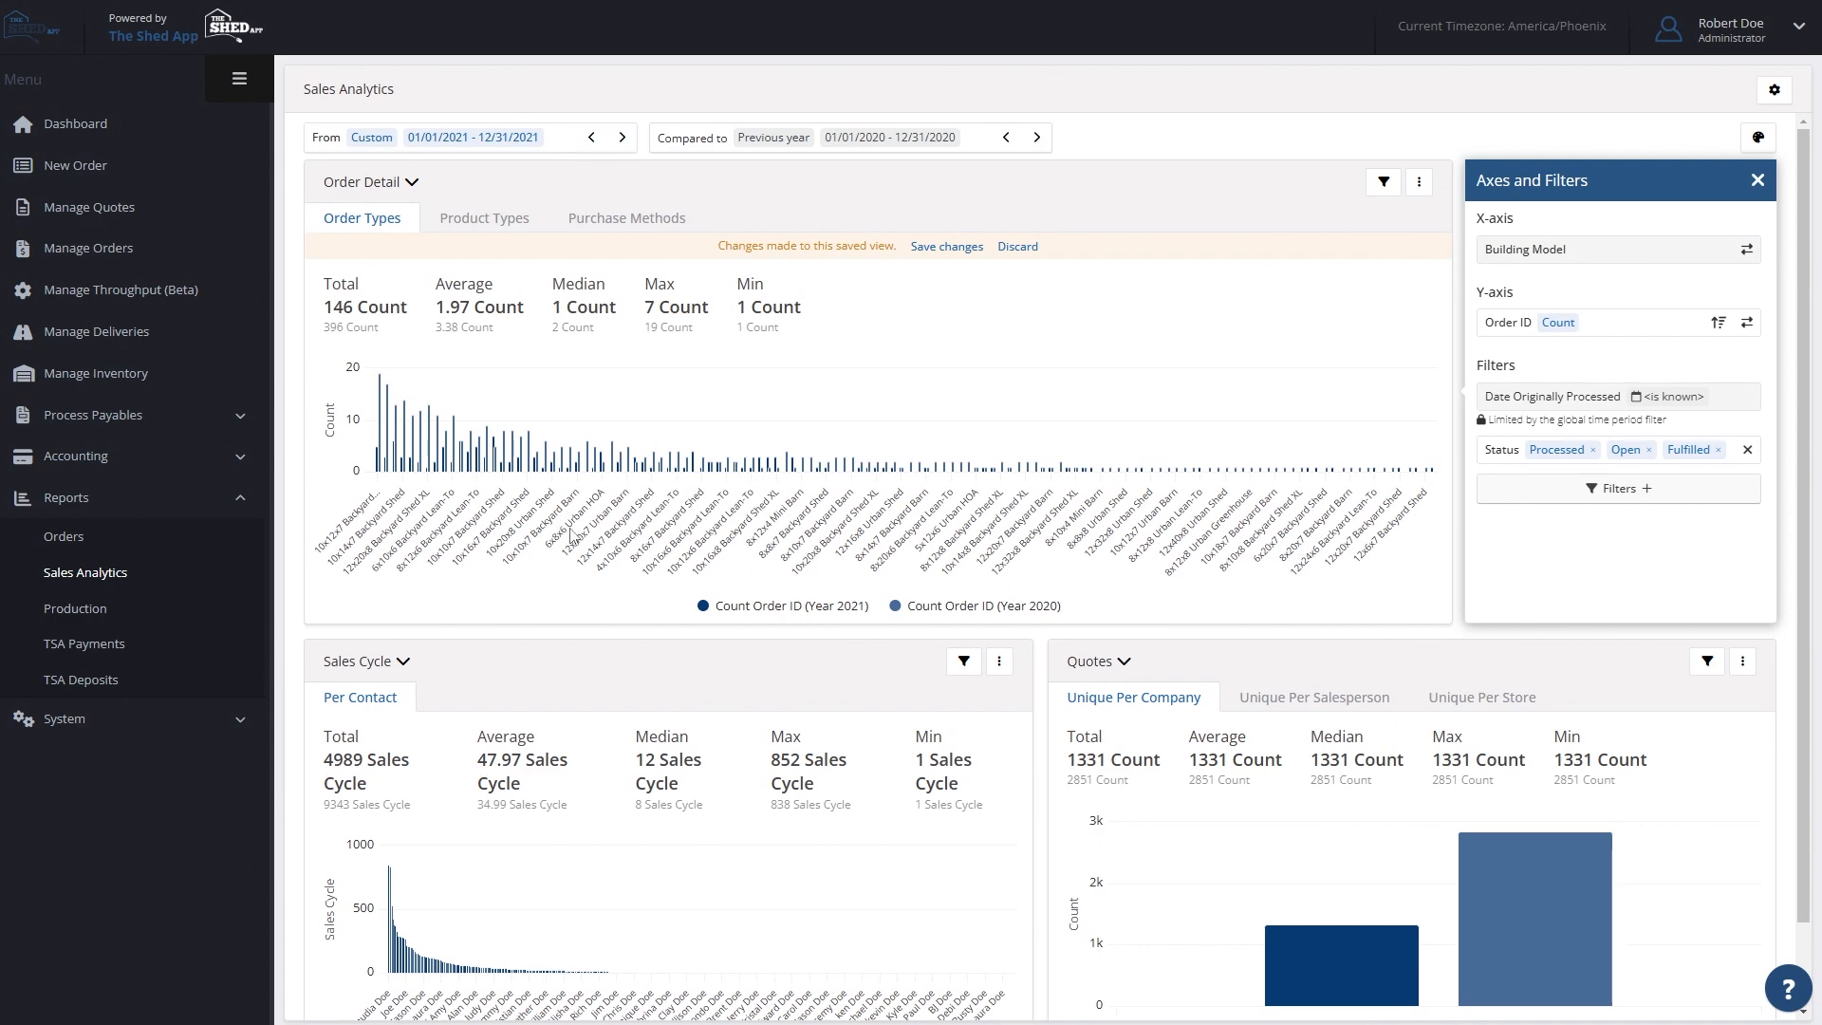
pyautogui.scroll(-1, 573, 536)
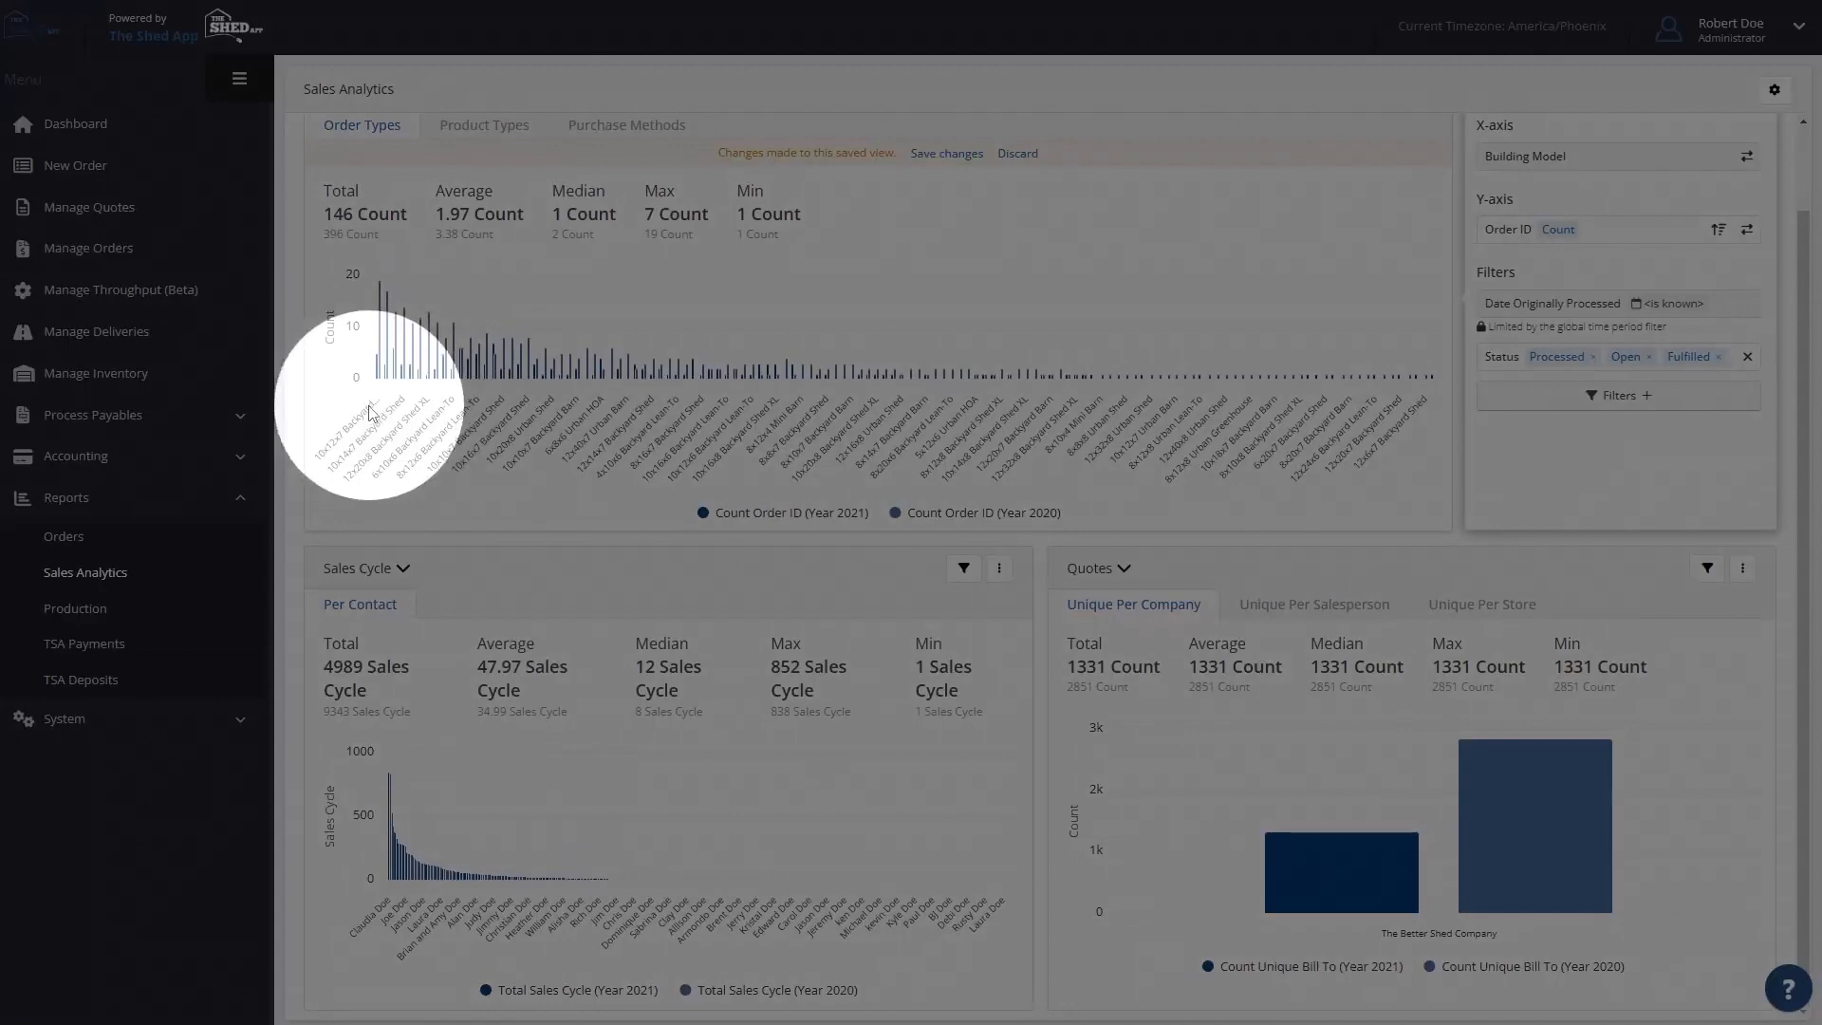
pyautogui.moveTo(382, 376)
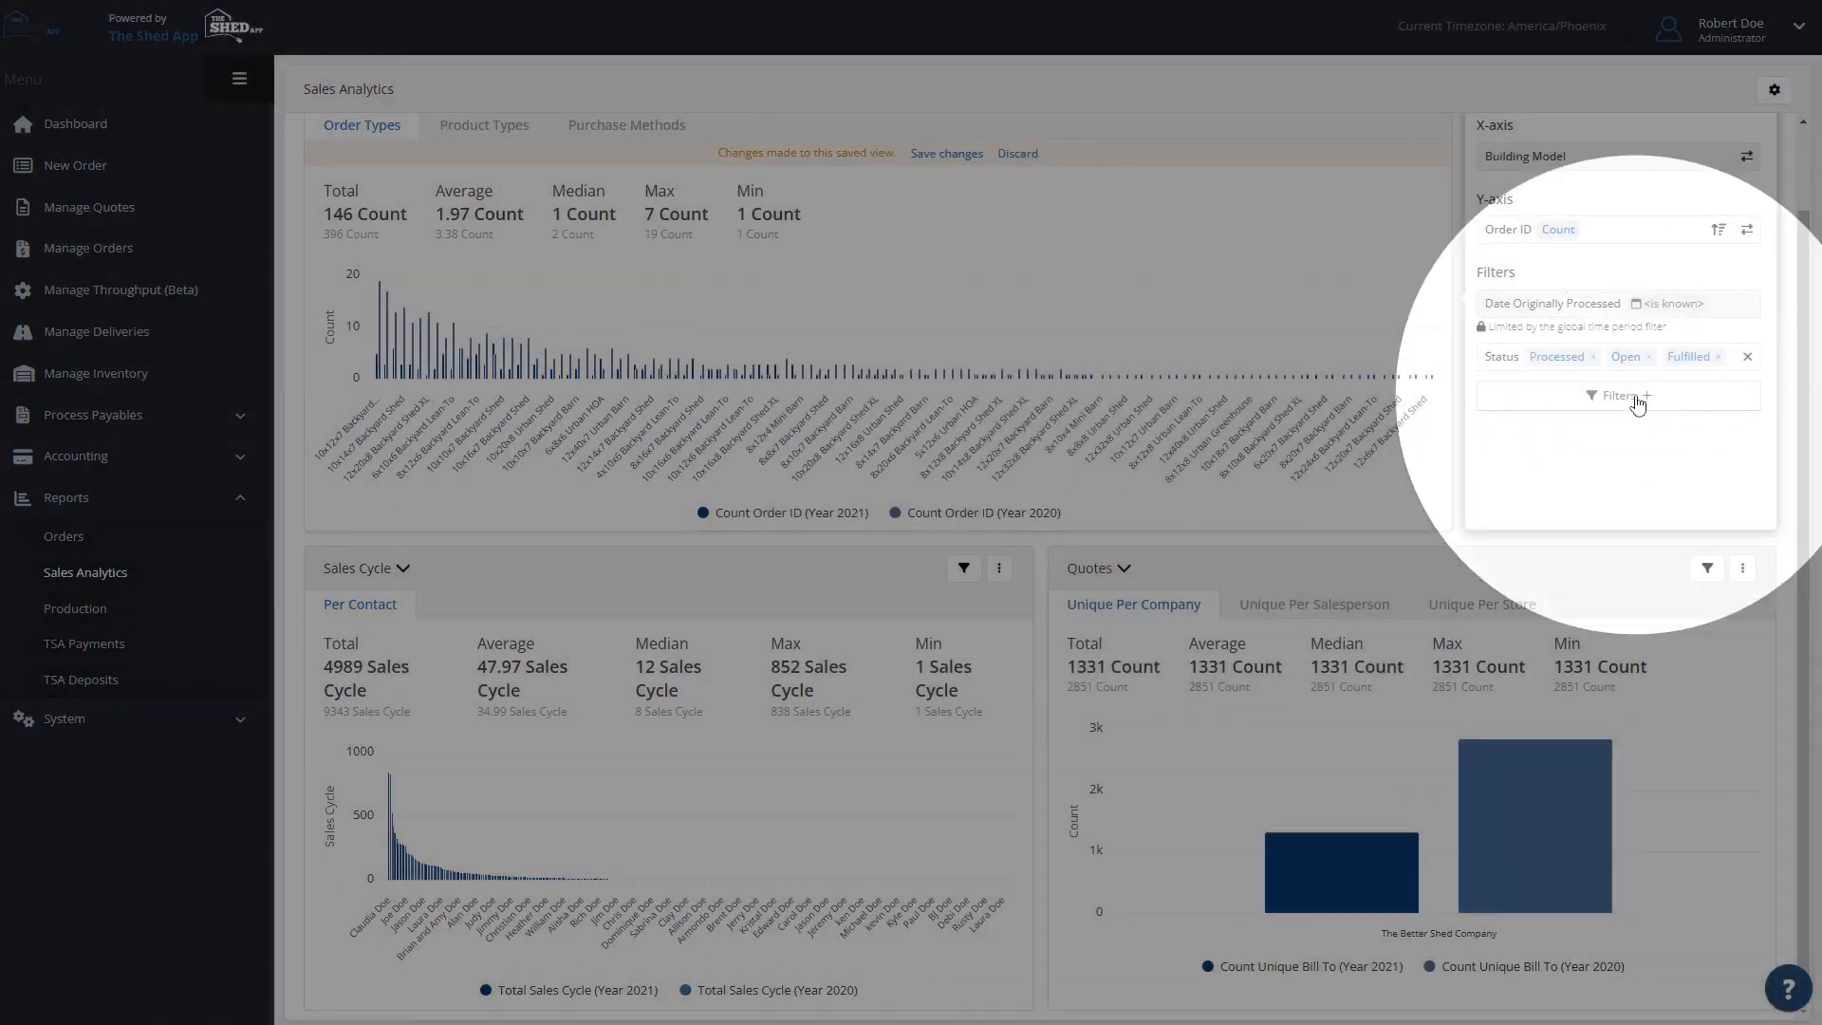
# - Filter the Order Types chart by Building Model Category Backyard Shed and compare the shed models' yearly counts
pyautogui.click(1638, 402)
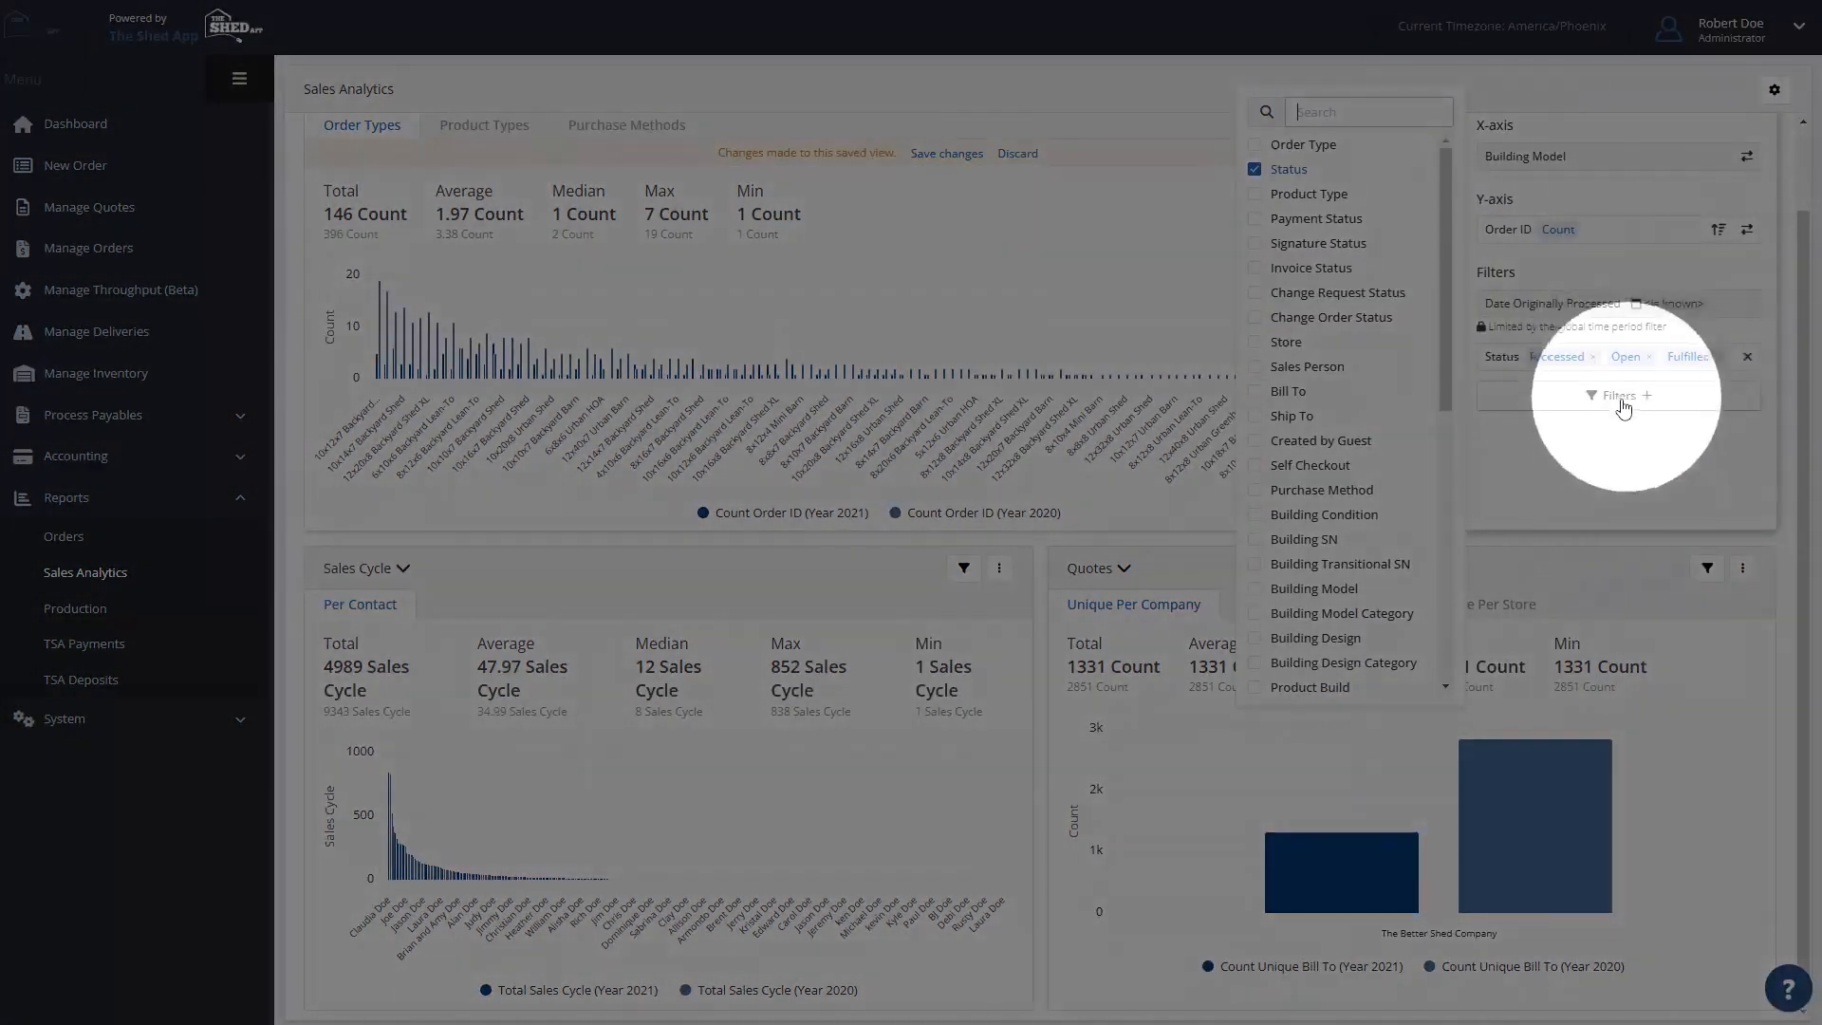
pyautogui.click(1378, 615)
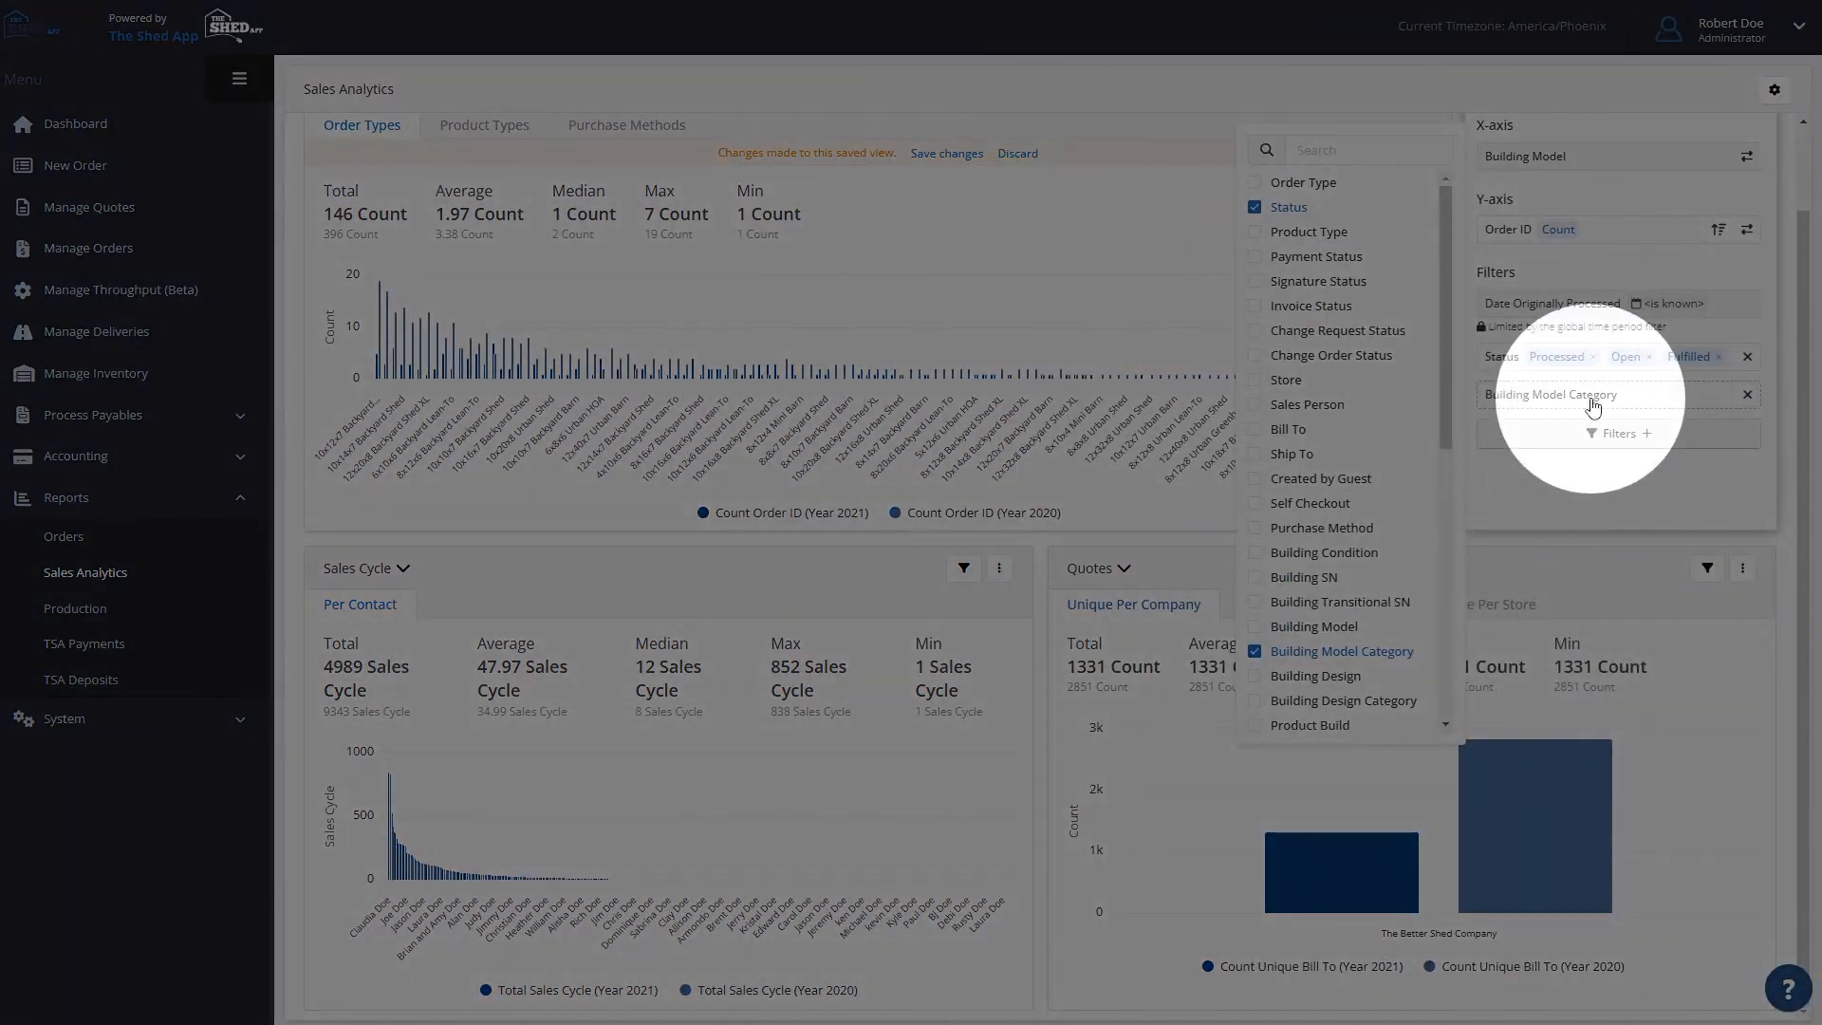
pyautogui.click(1593, 404)
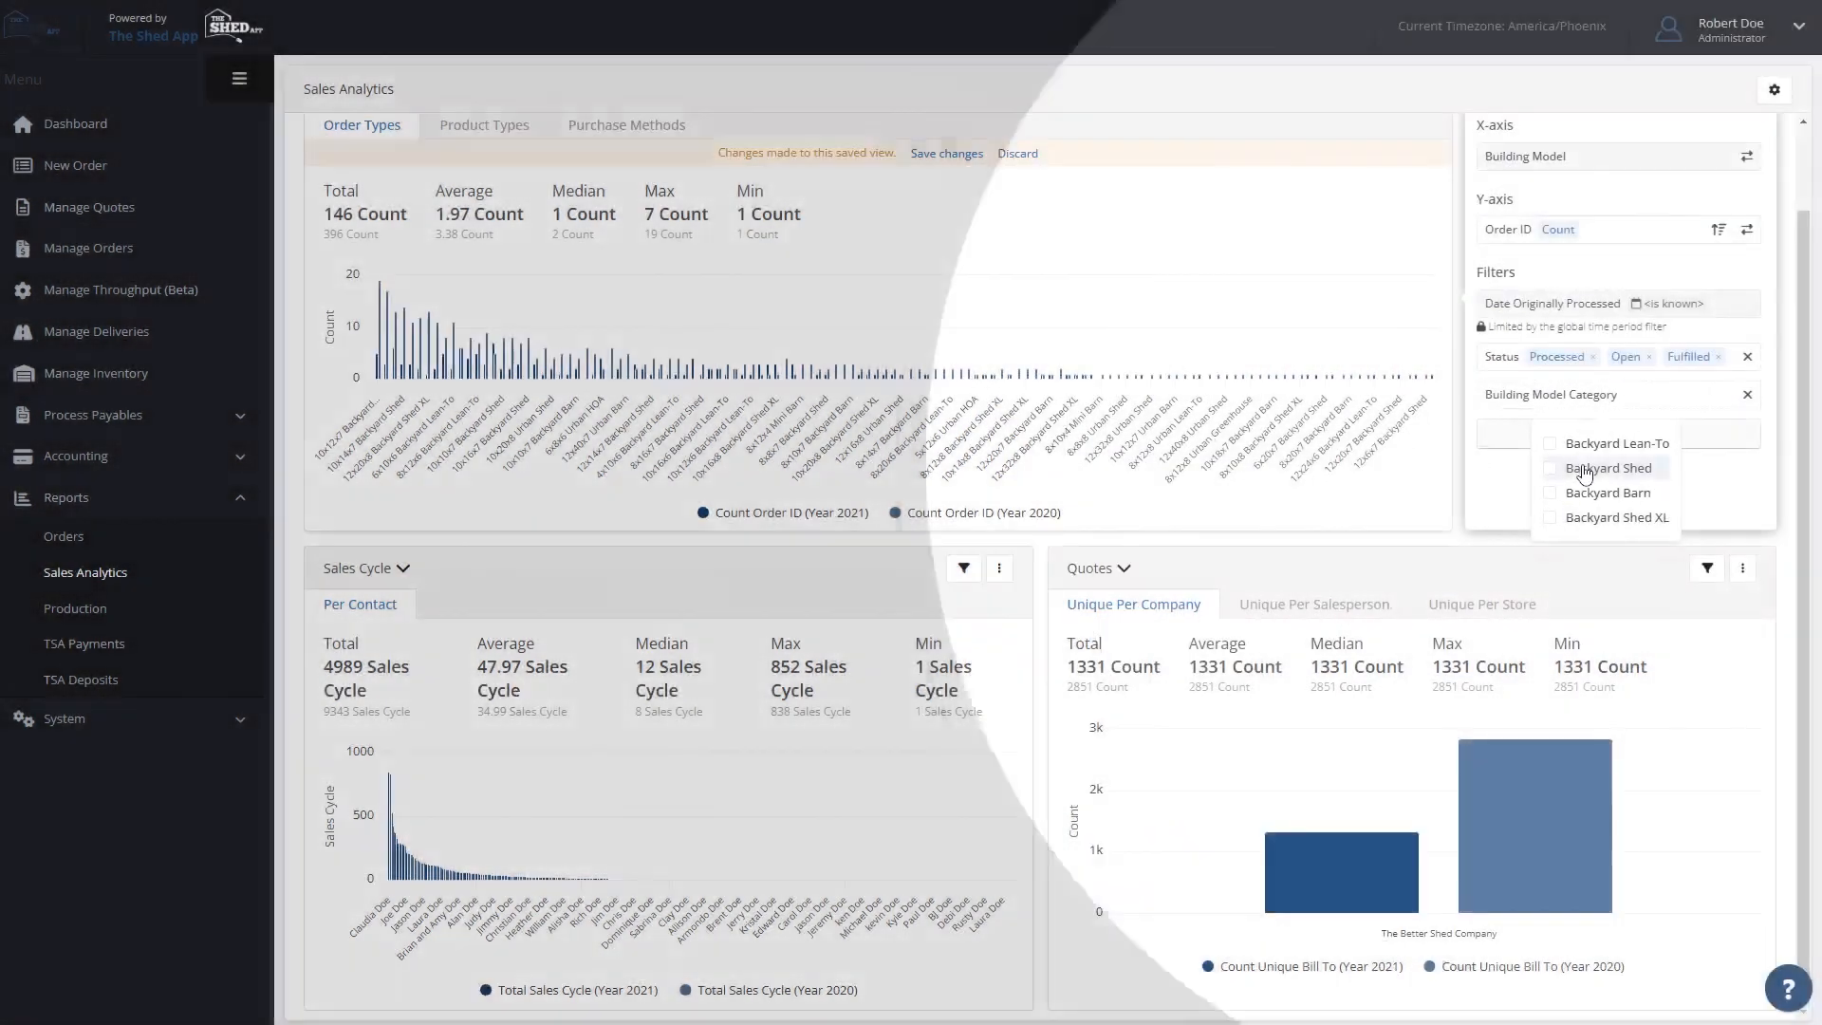
pyautogui.click(1585, 471)
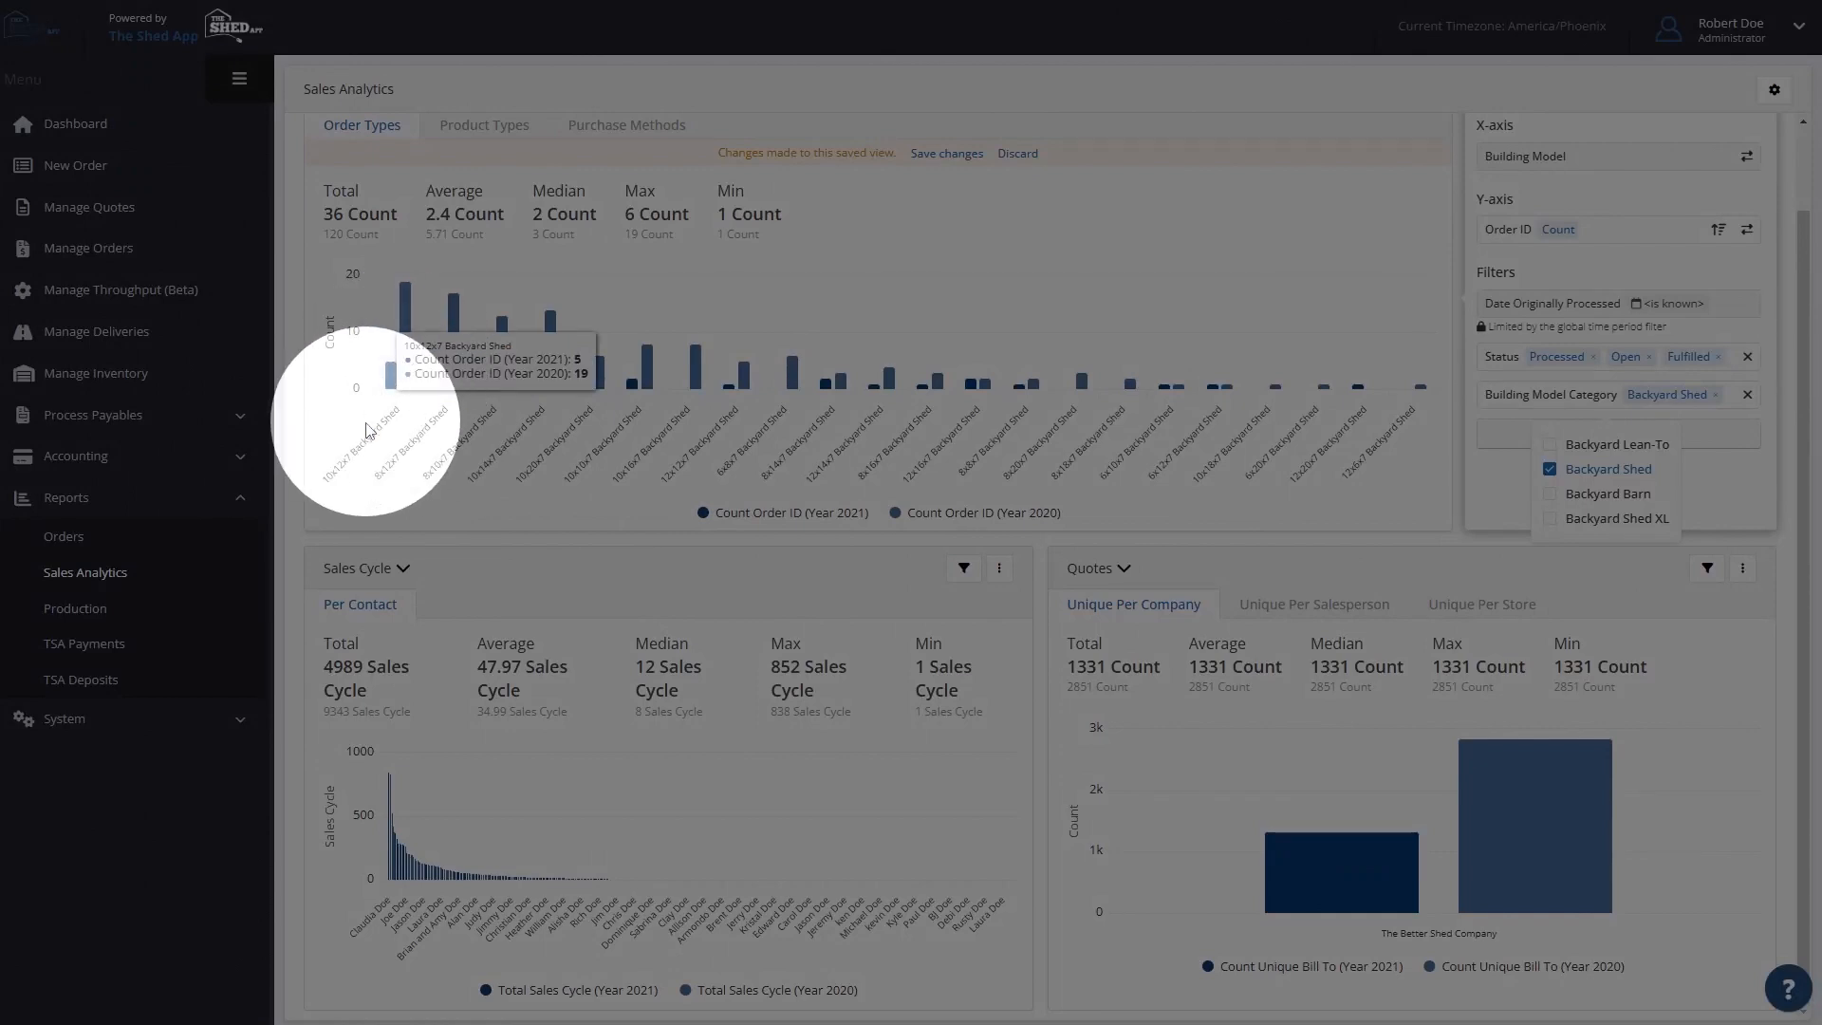
pyautogui.moveTo(453, 332)
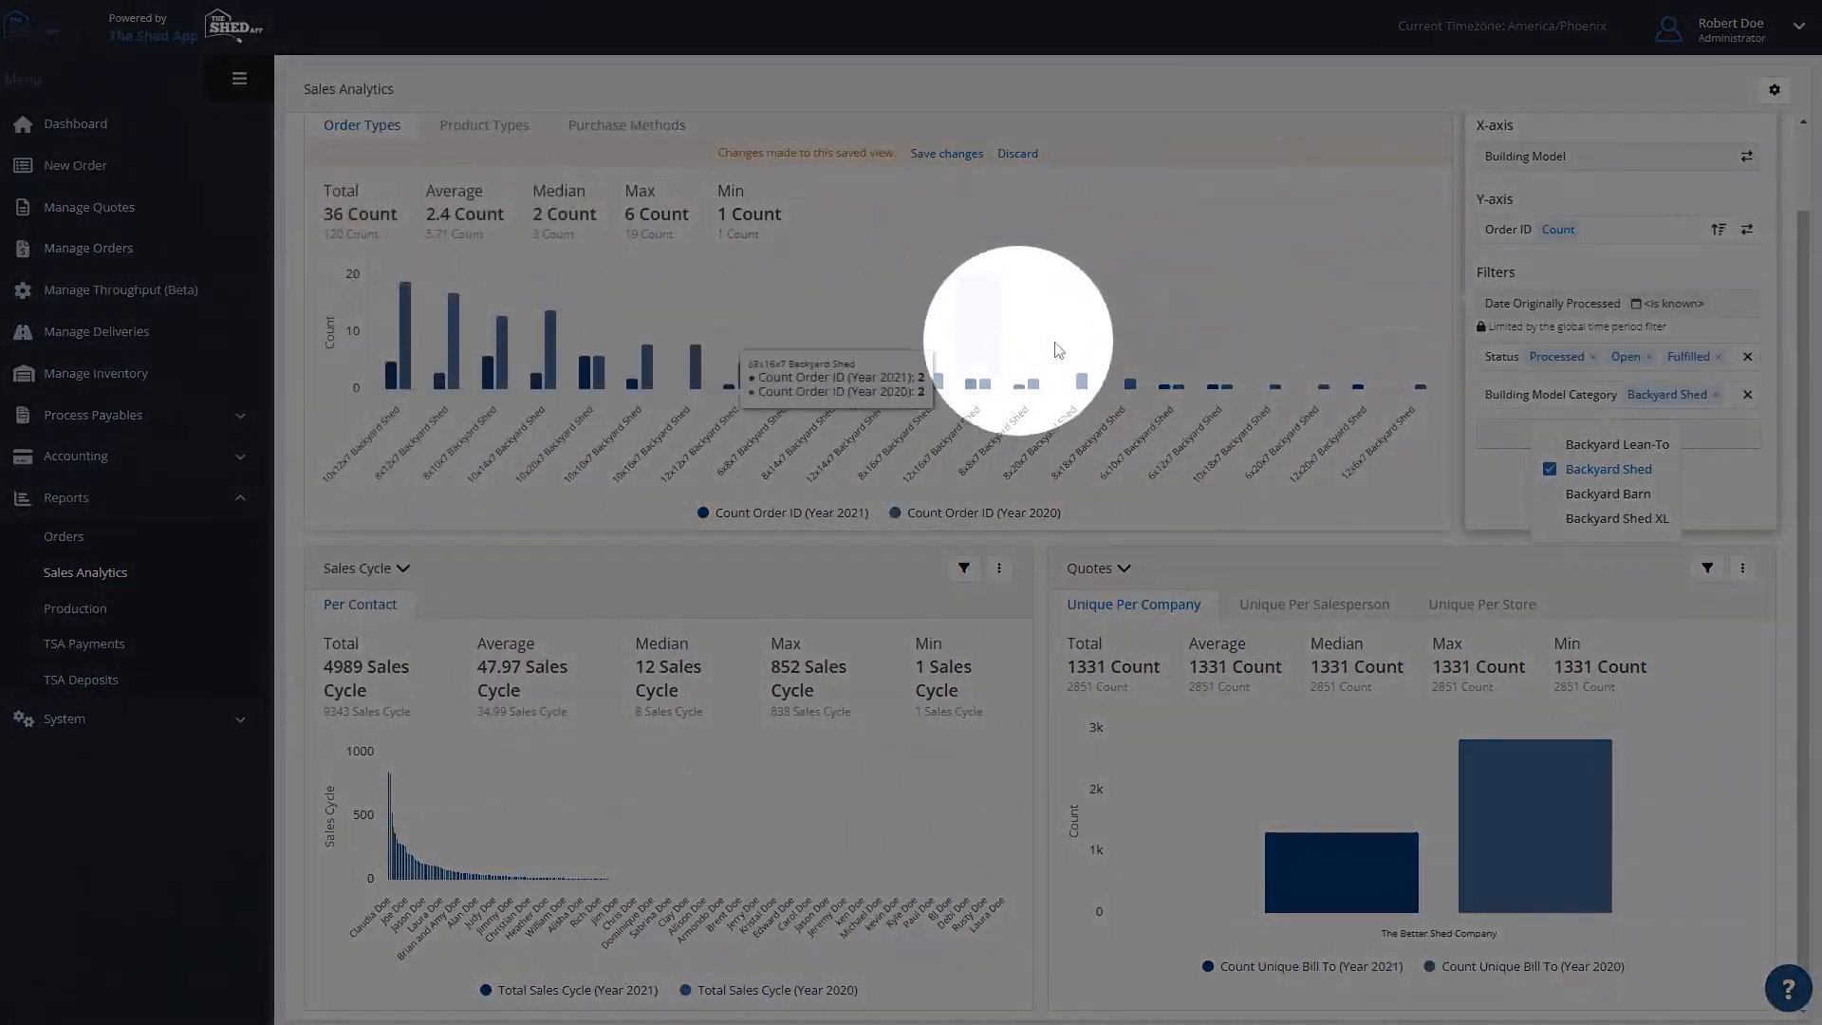
# - Reverse the Order Types chart's sort order, set its X-axis to Building Option Color, and restore the descending sort
pyautogui.click(1719, 232)
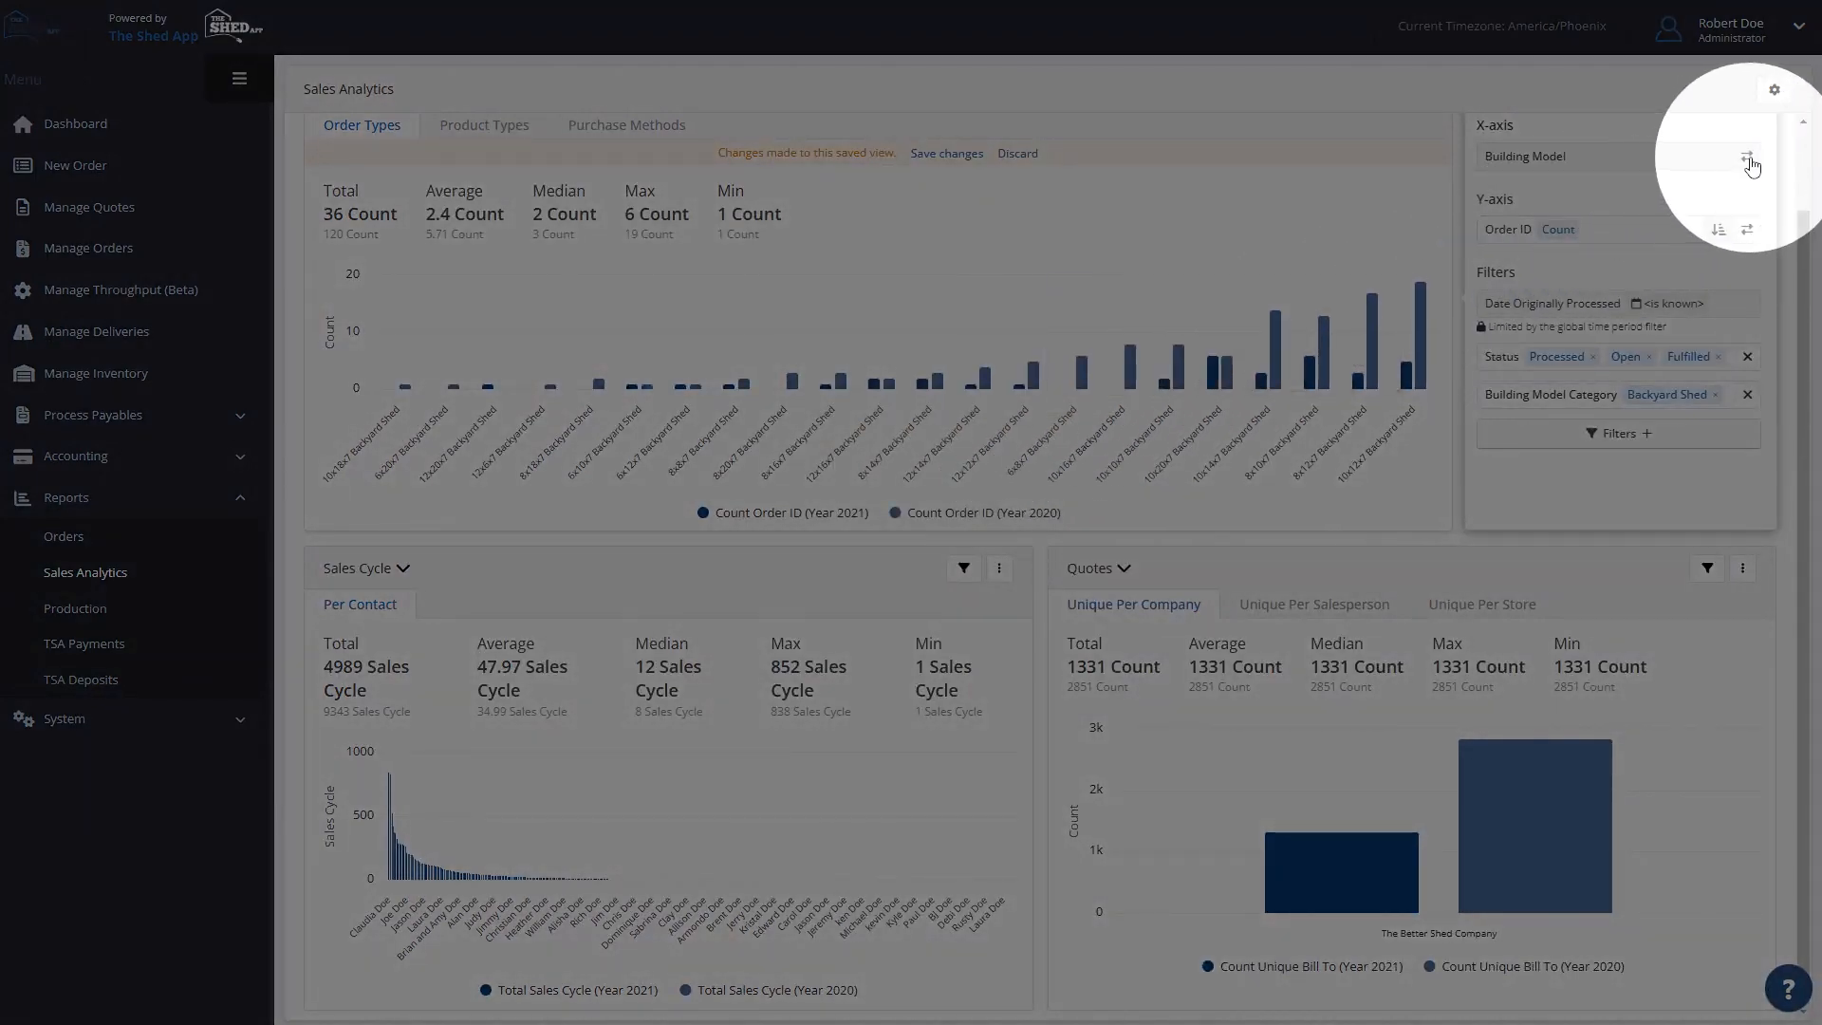
pyautogui.click(1748, 158)
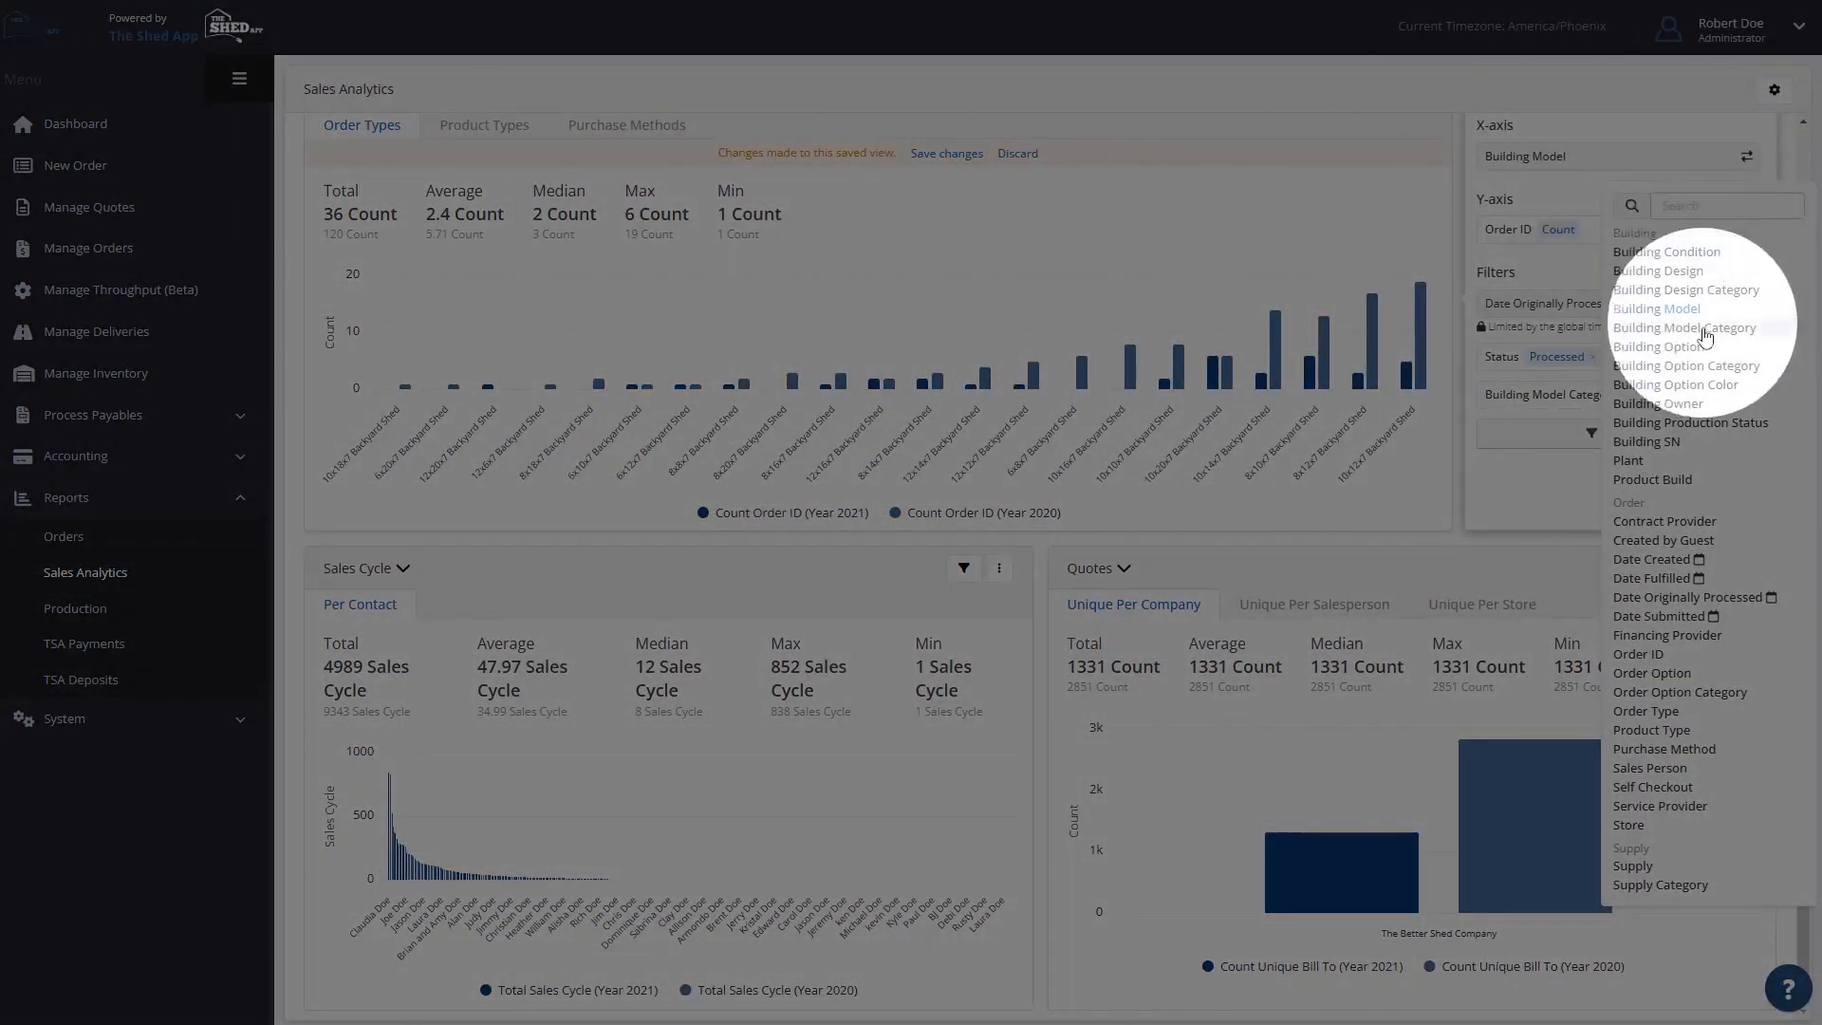
pyautogui.click(1719, 386)
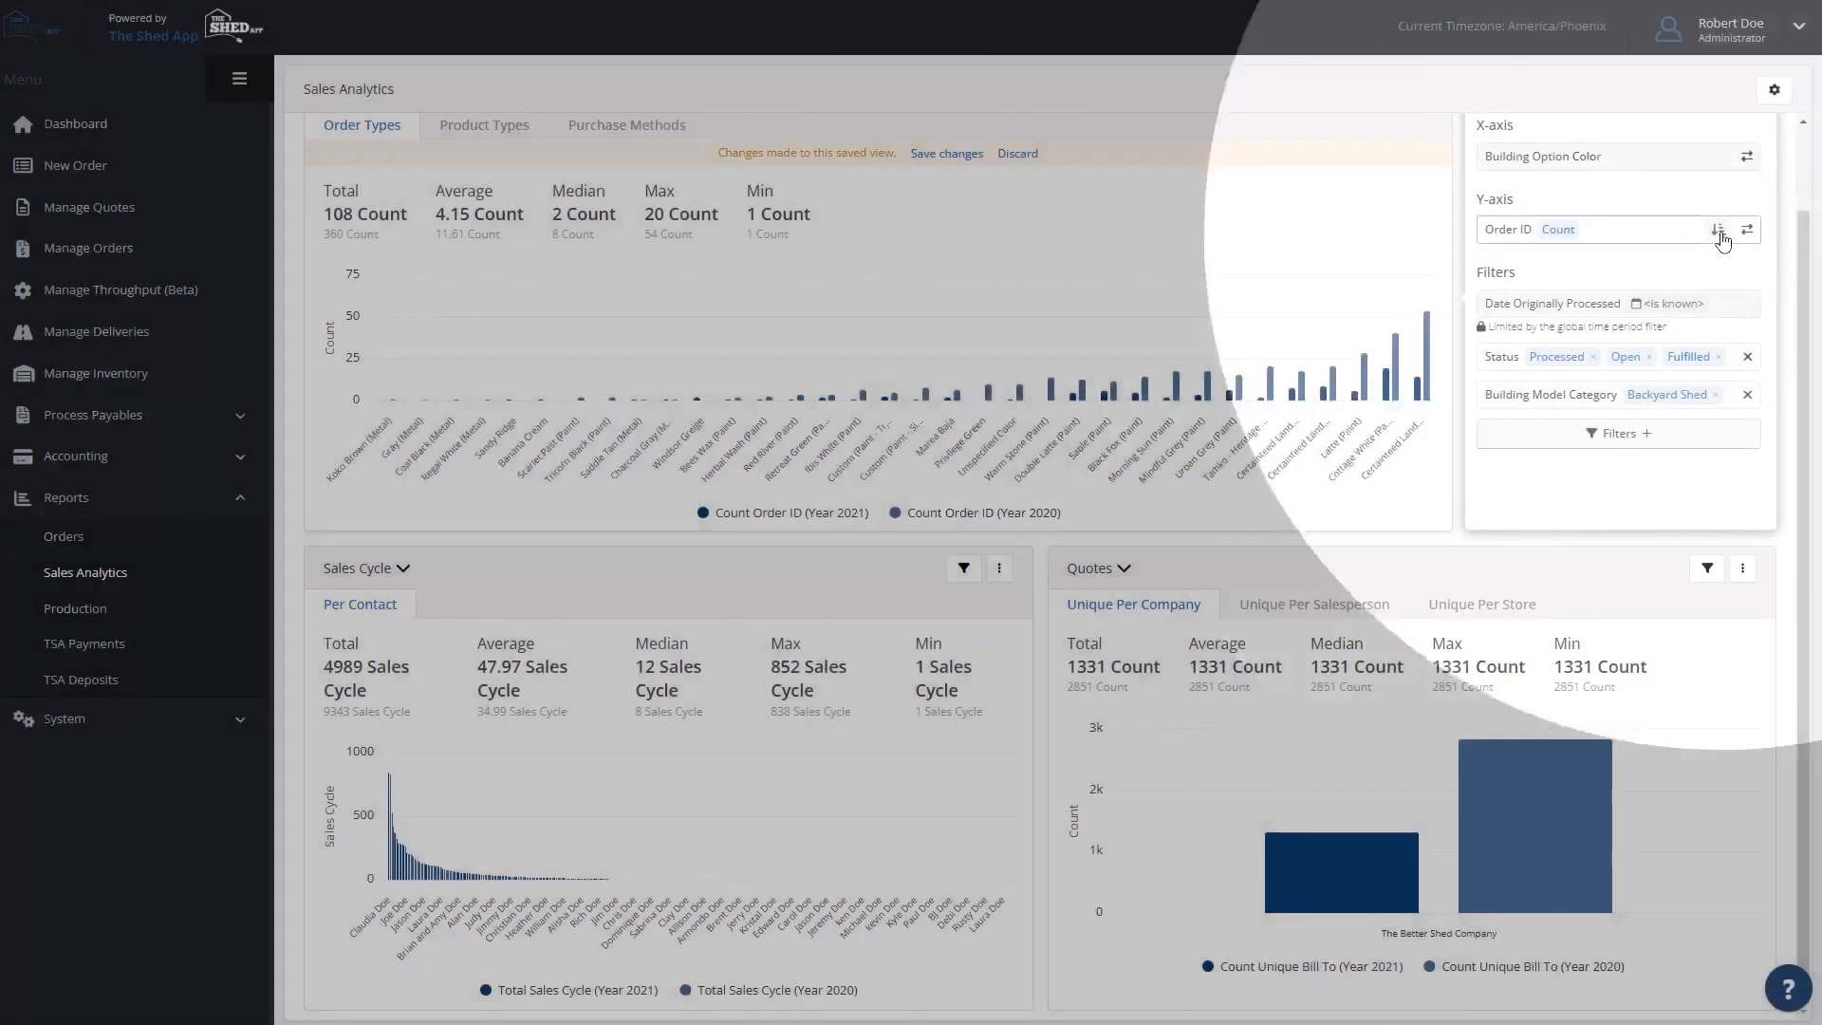
pyautogui.click(1719, 232)
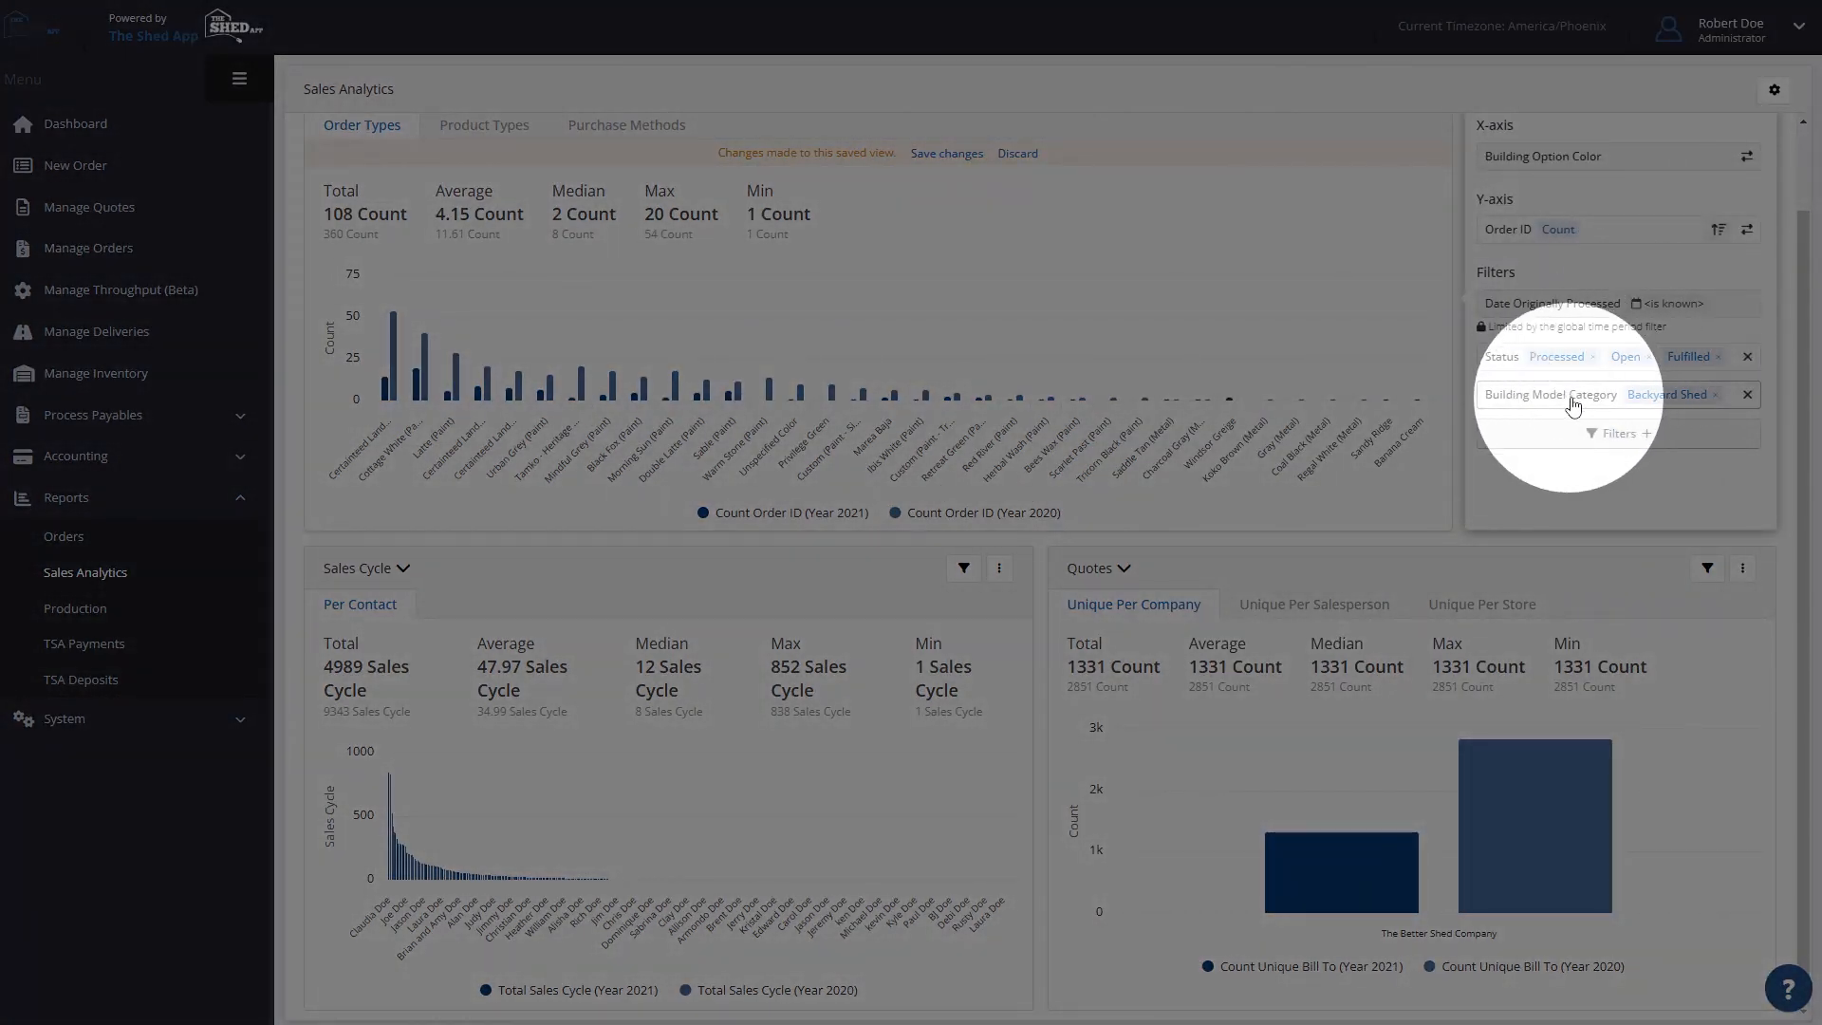
# - Replace the Building Model Category filter with a Building Option Category filter set to Siding, and compare the siding colors' yearly counts
pyautogui.click(1748, 395)
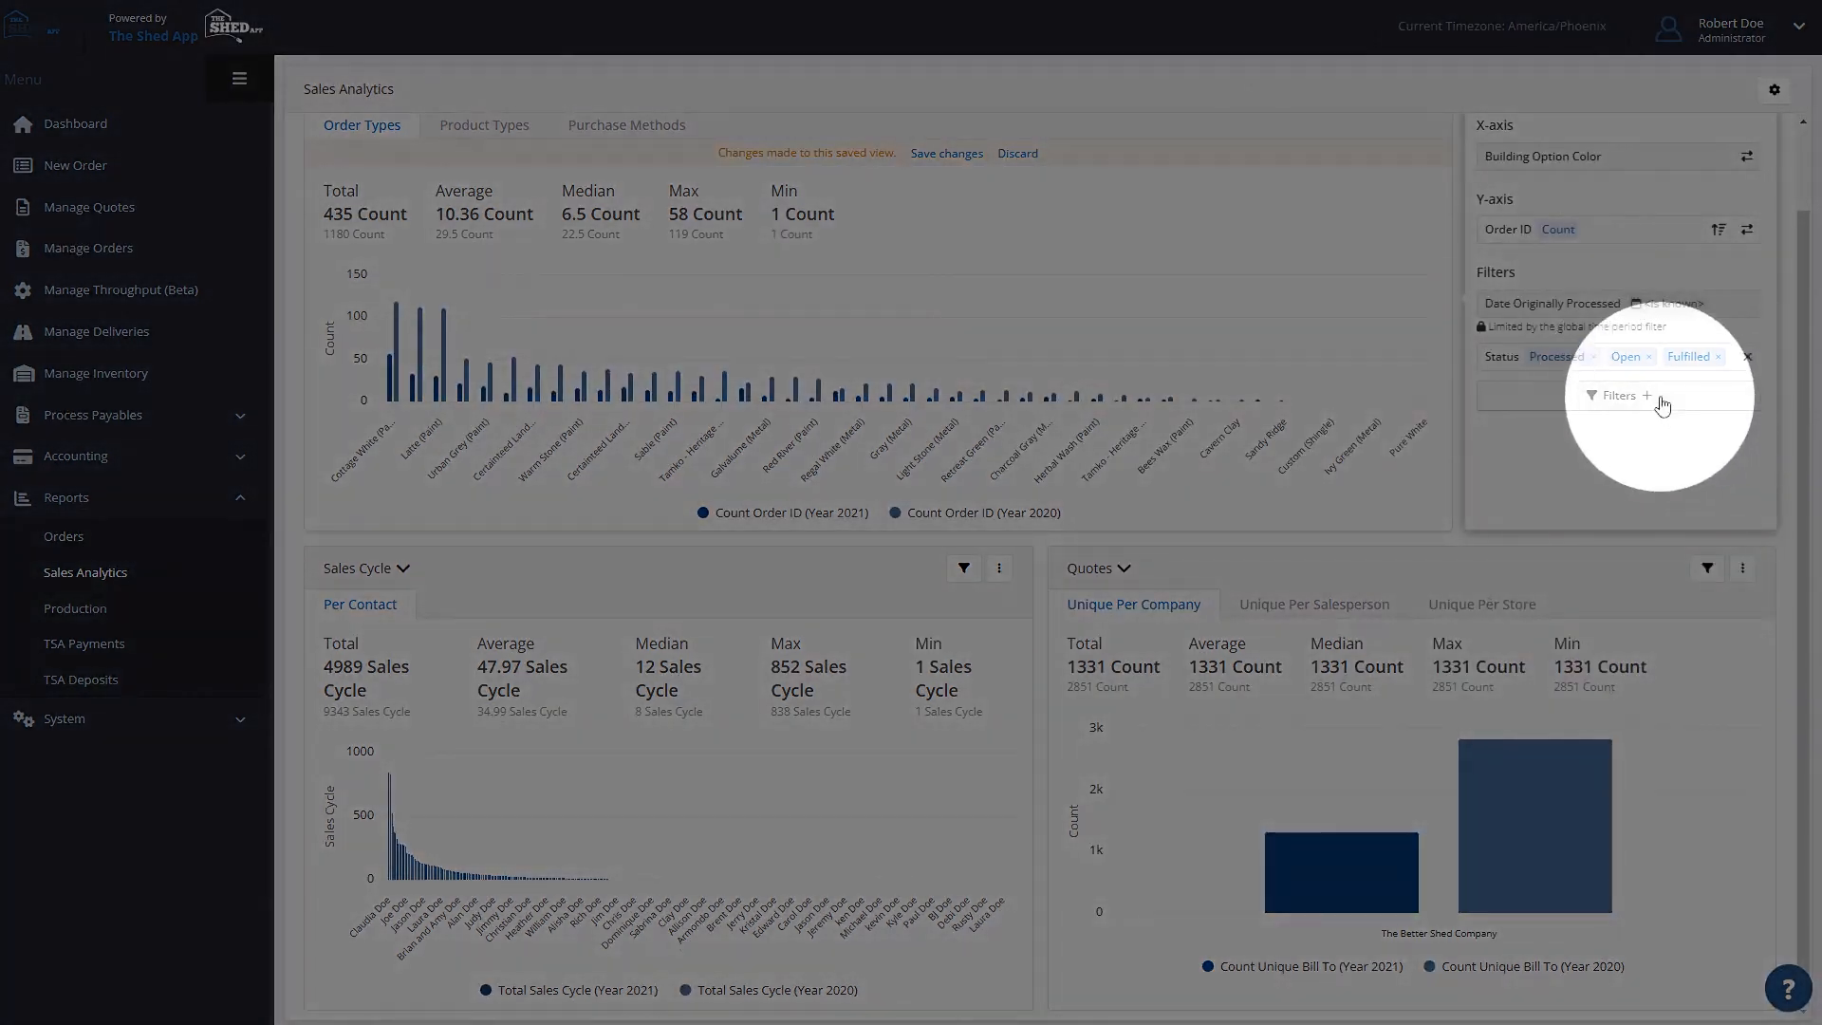
pyautogui.click(1547, 397)
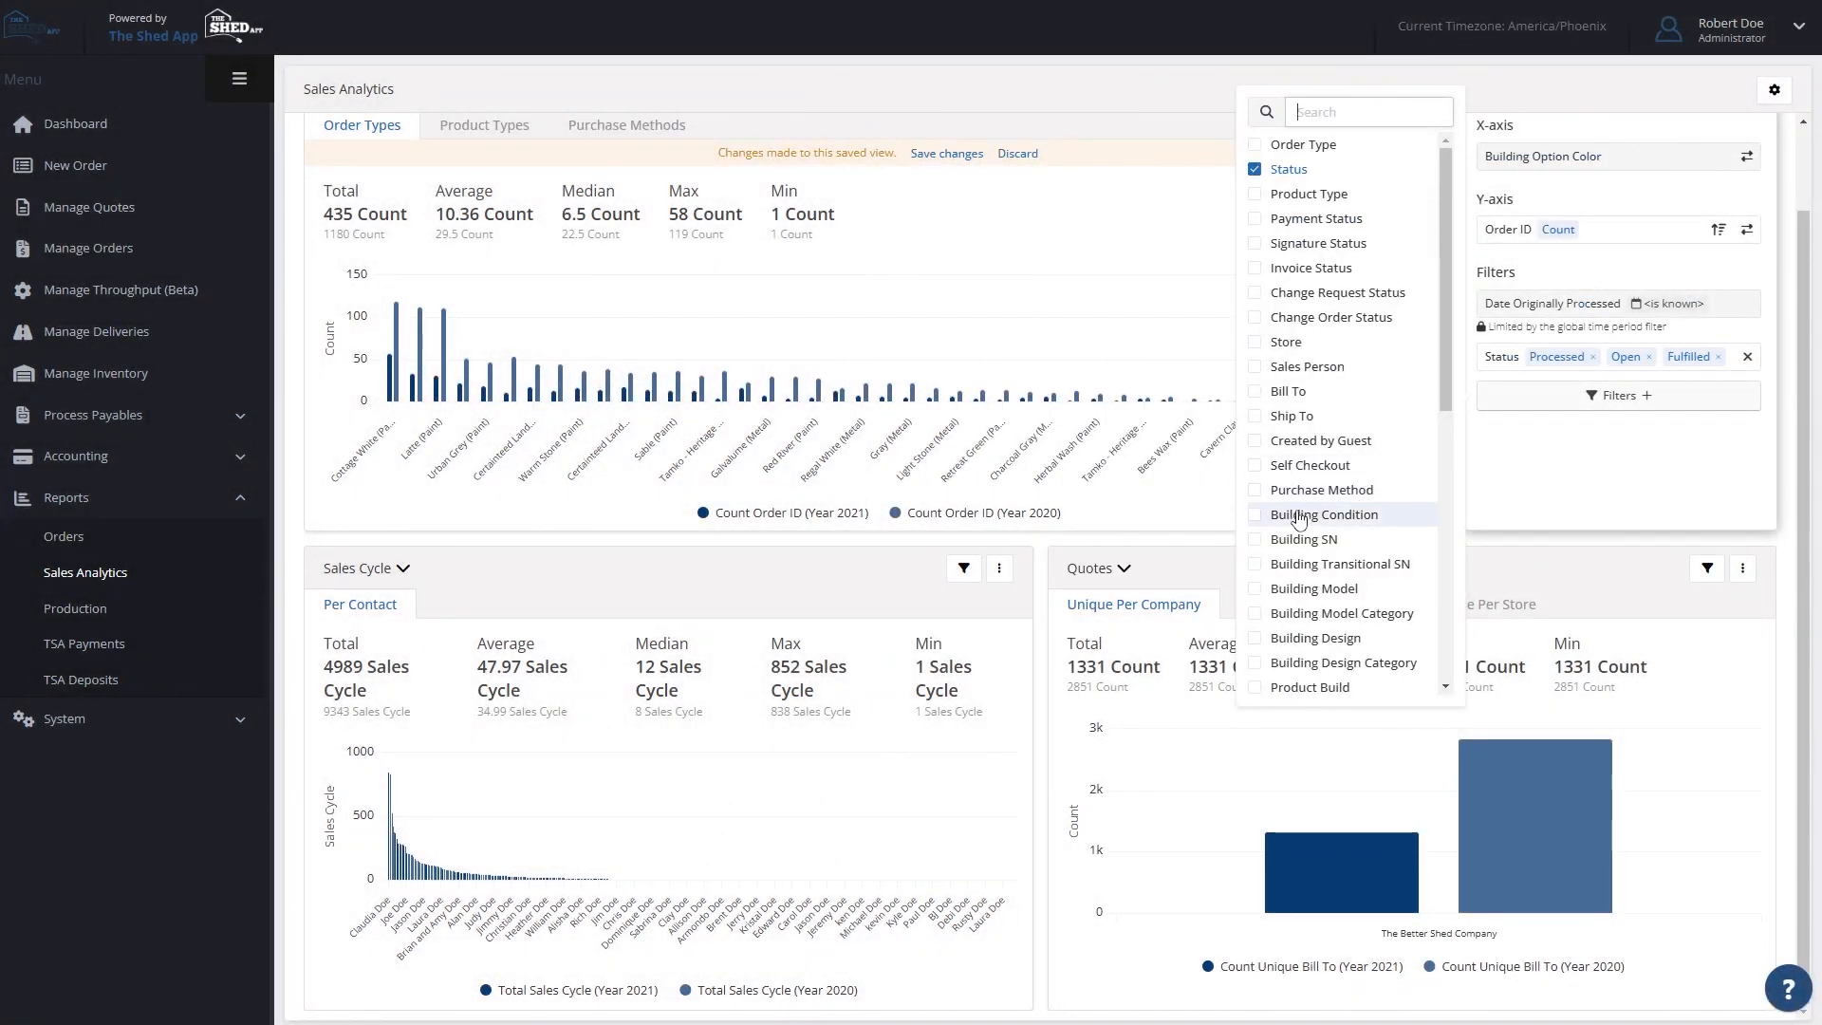
pyautogui.scroll(-3, 1351, 489)
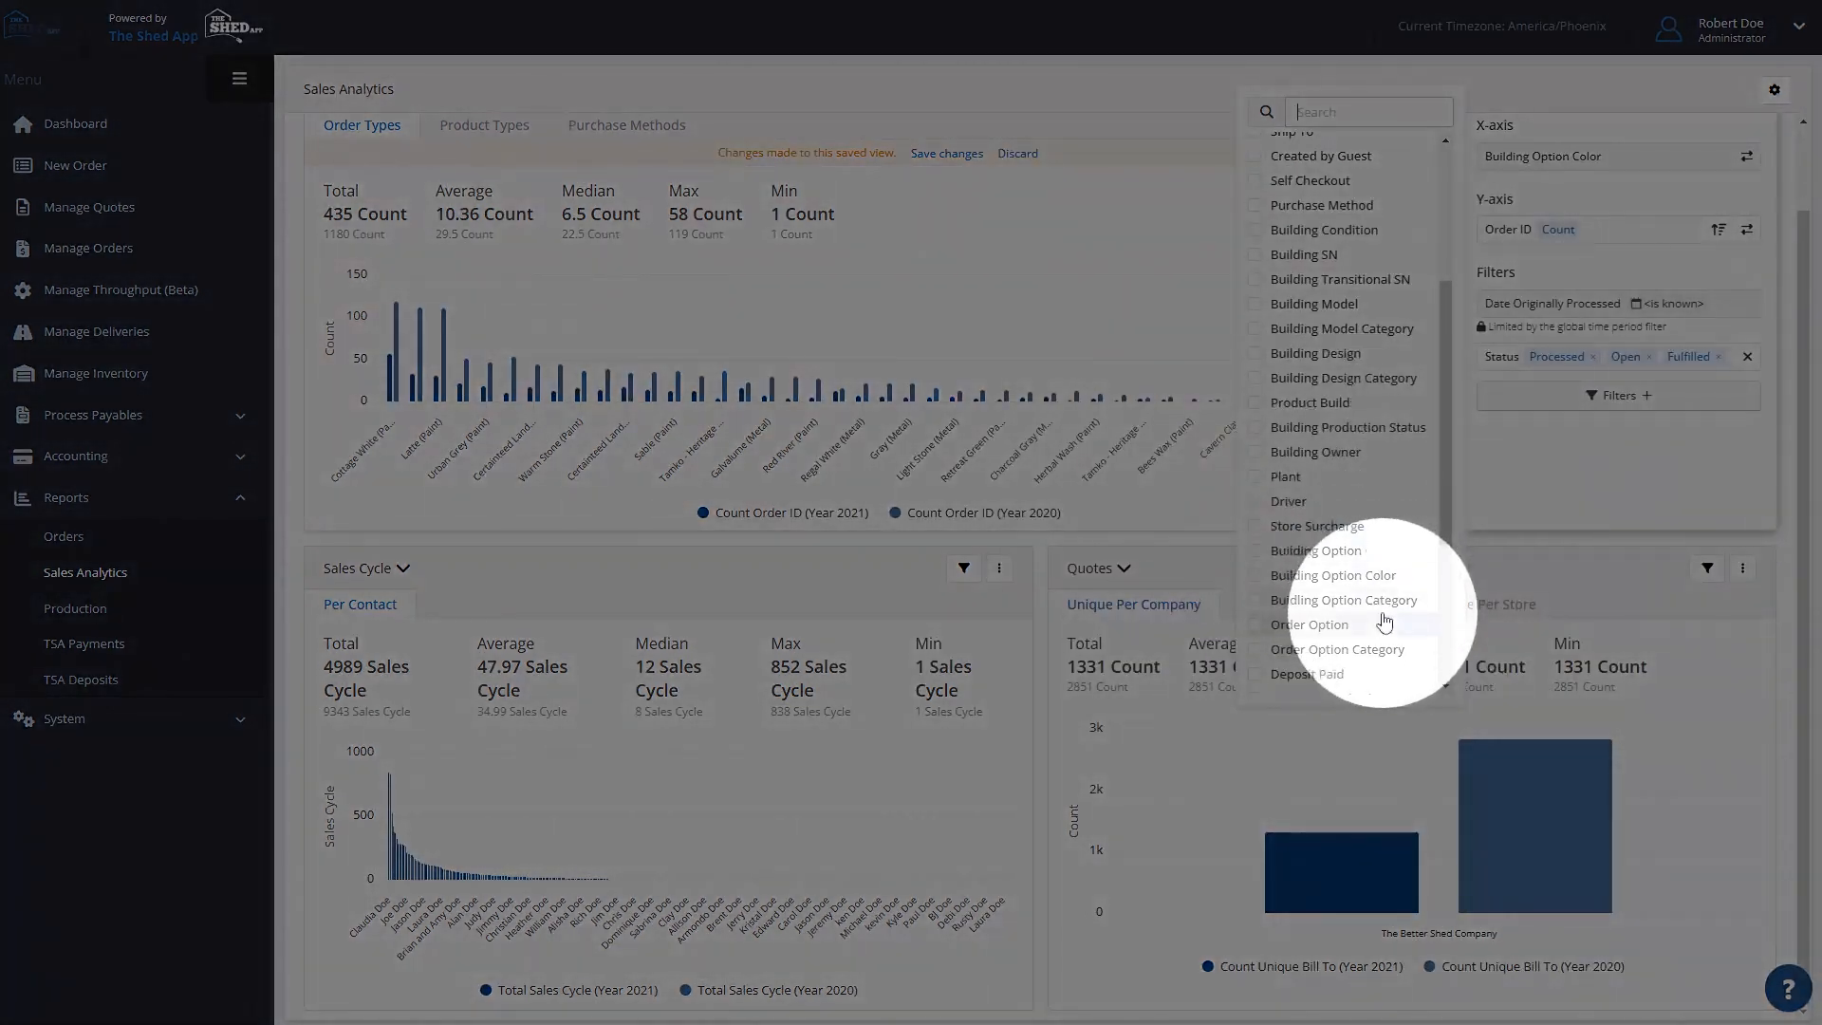
pyautogui.click(1378, 607)
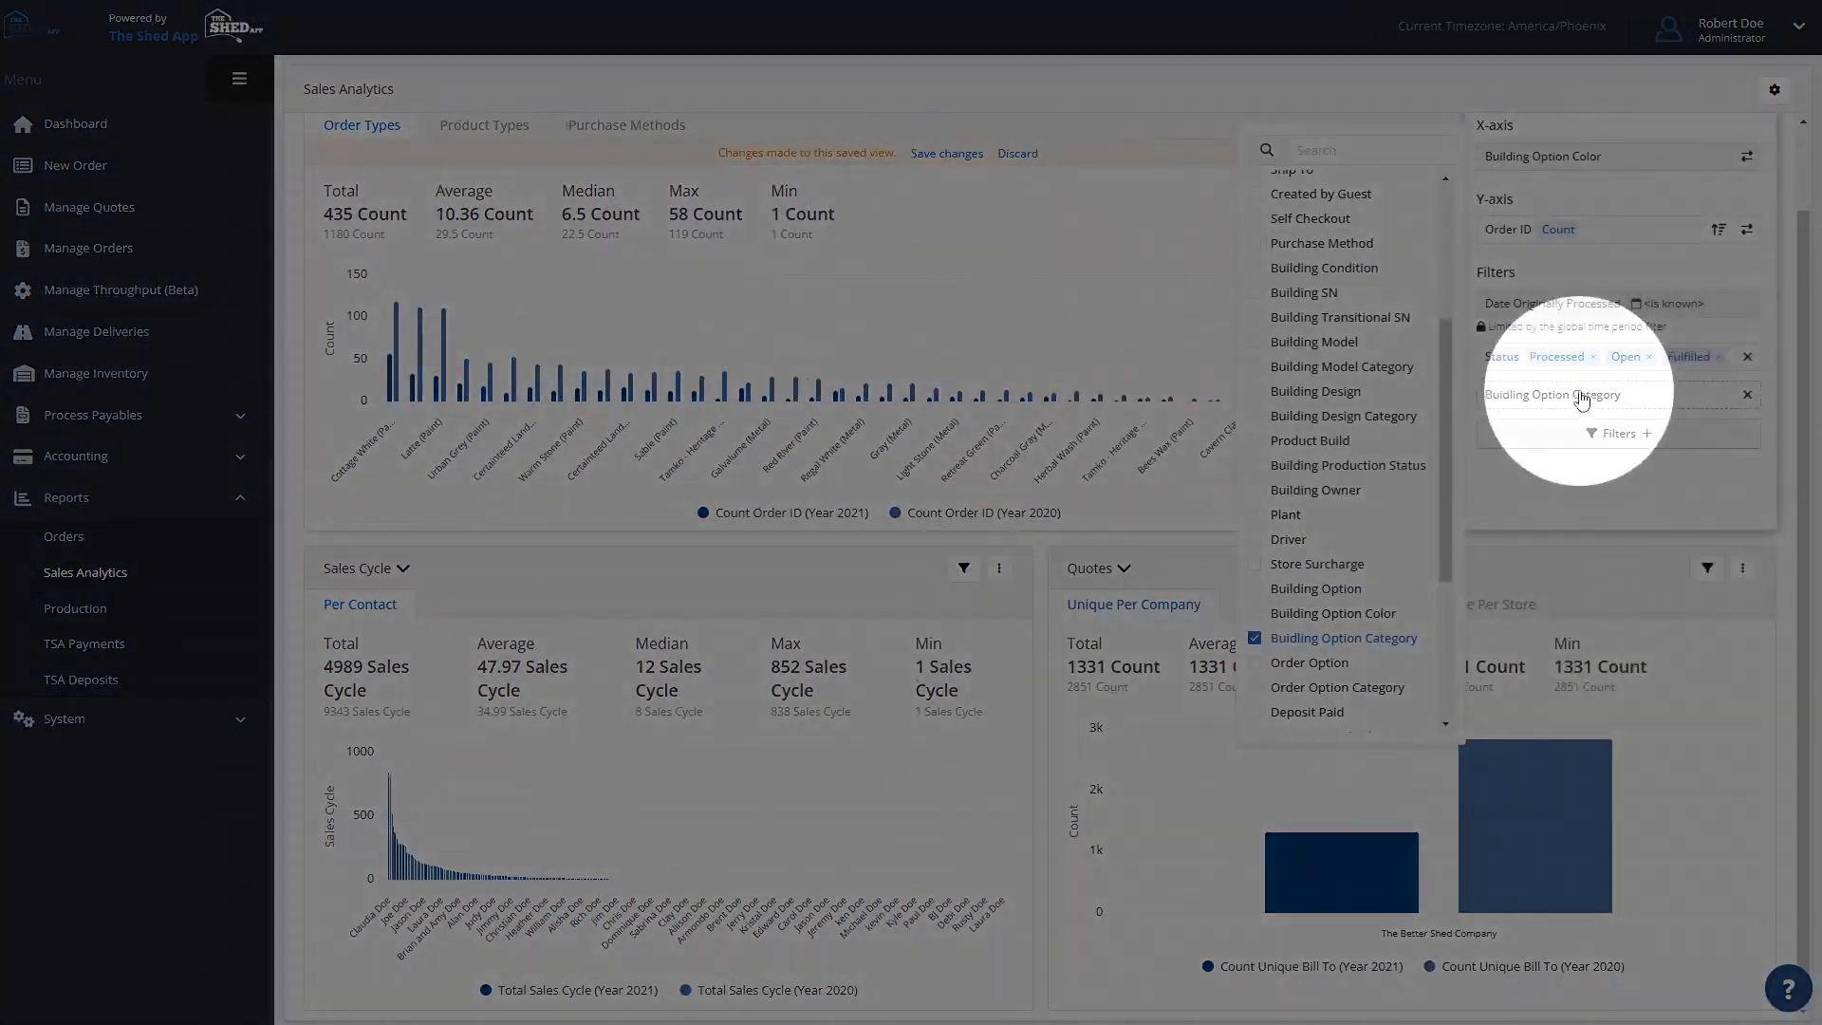
pyautogui.click(1568, 395)
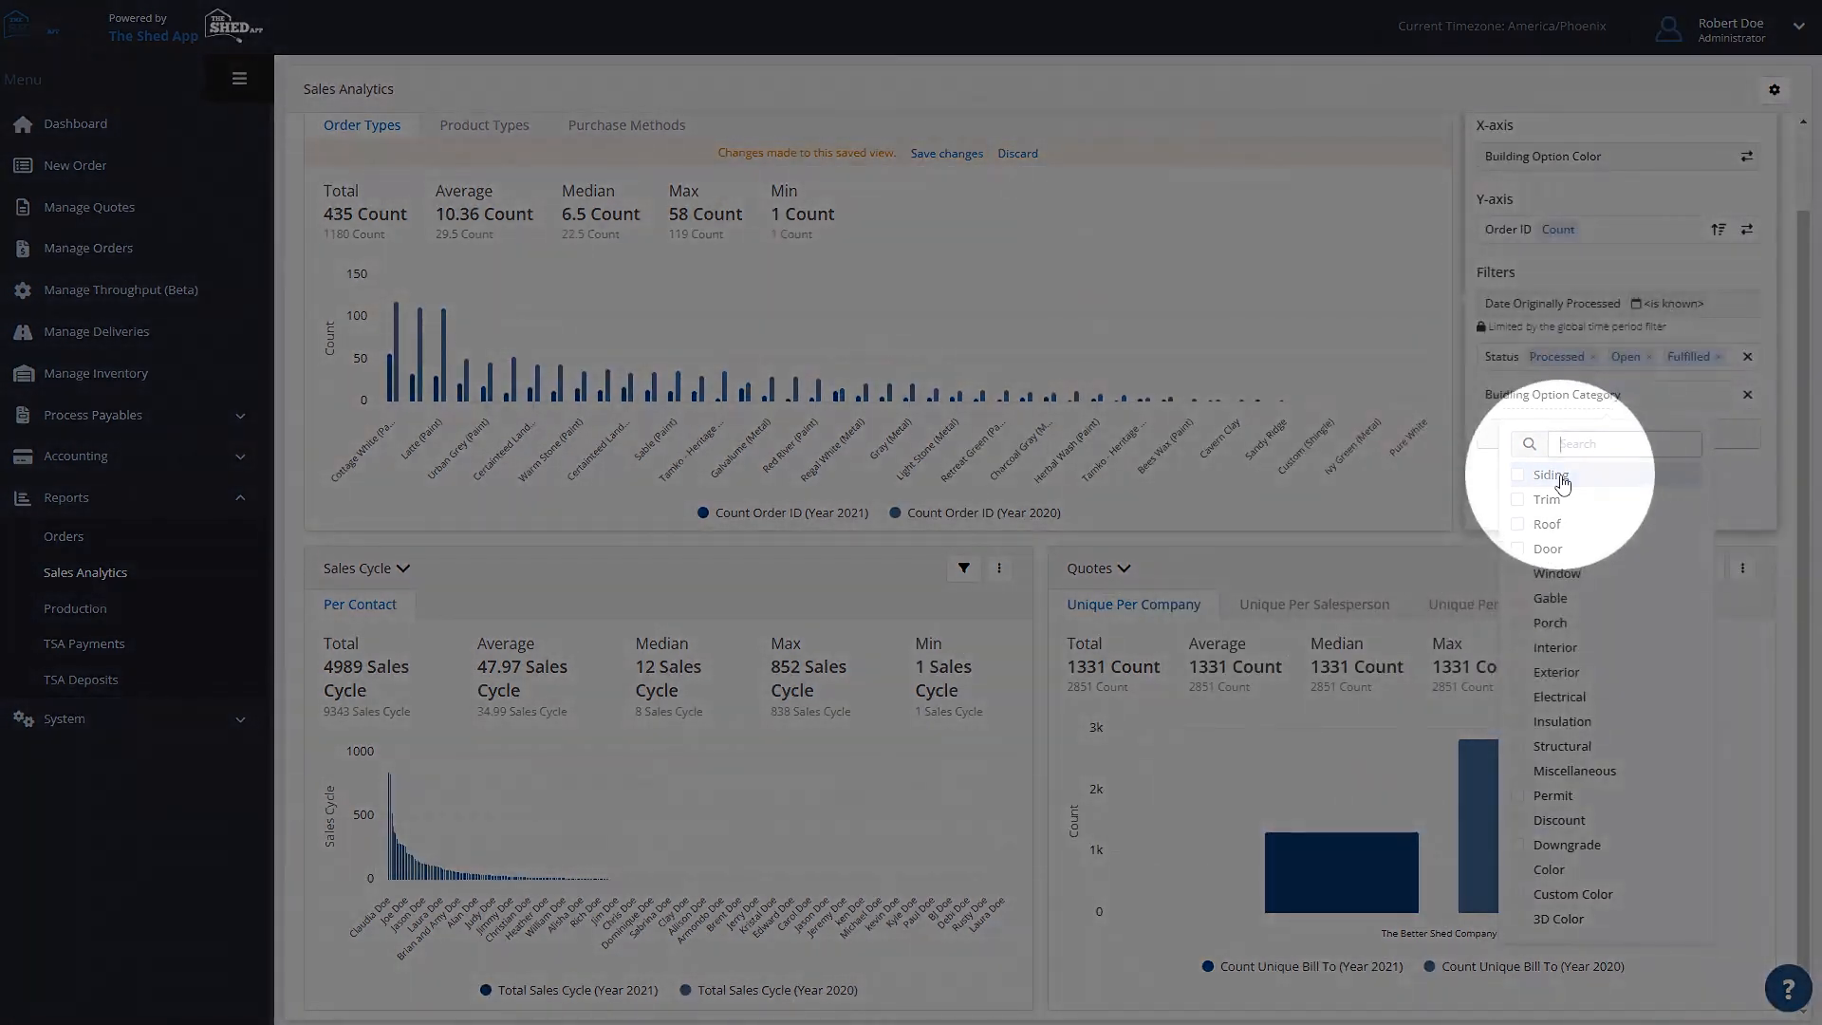
pyautogui.click(1550, 477)
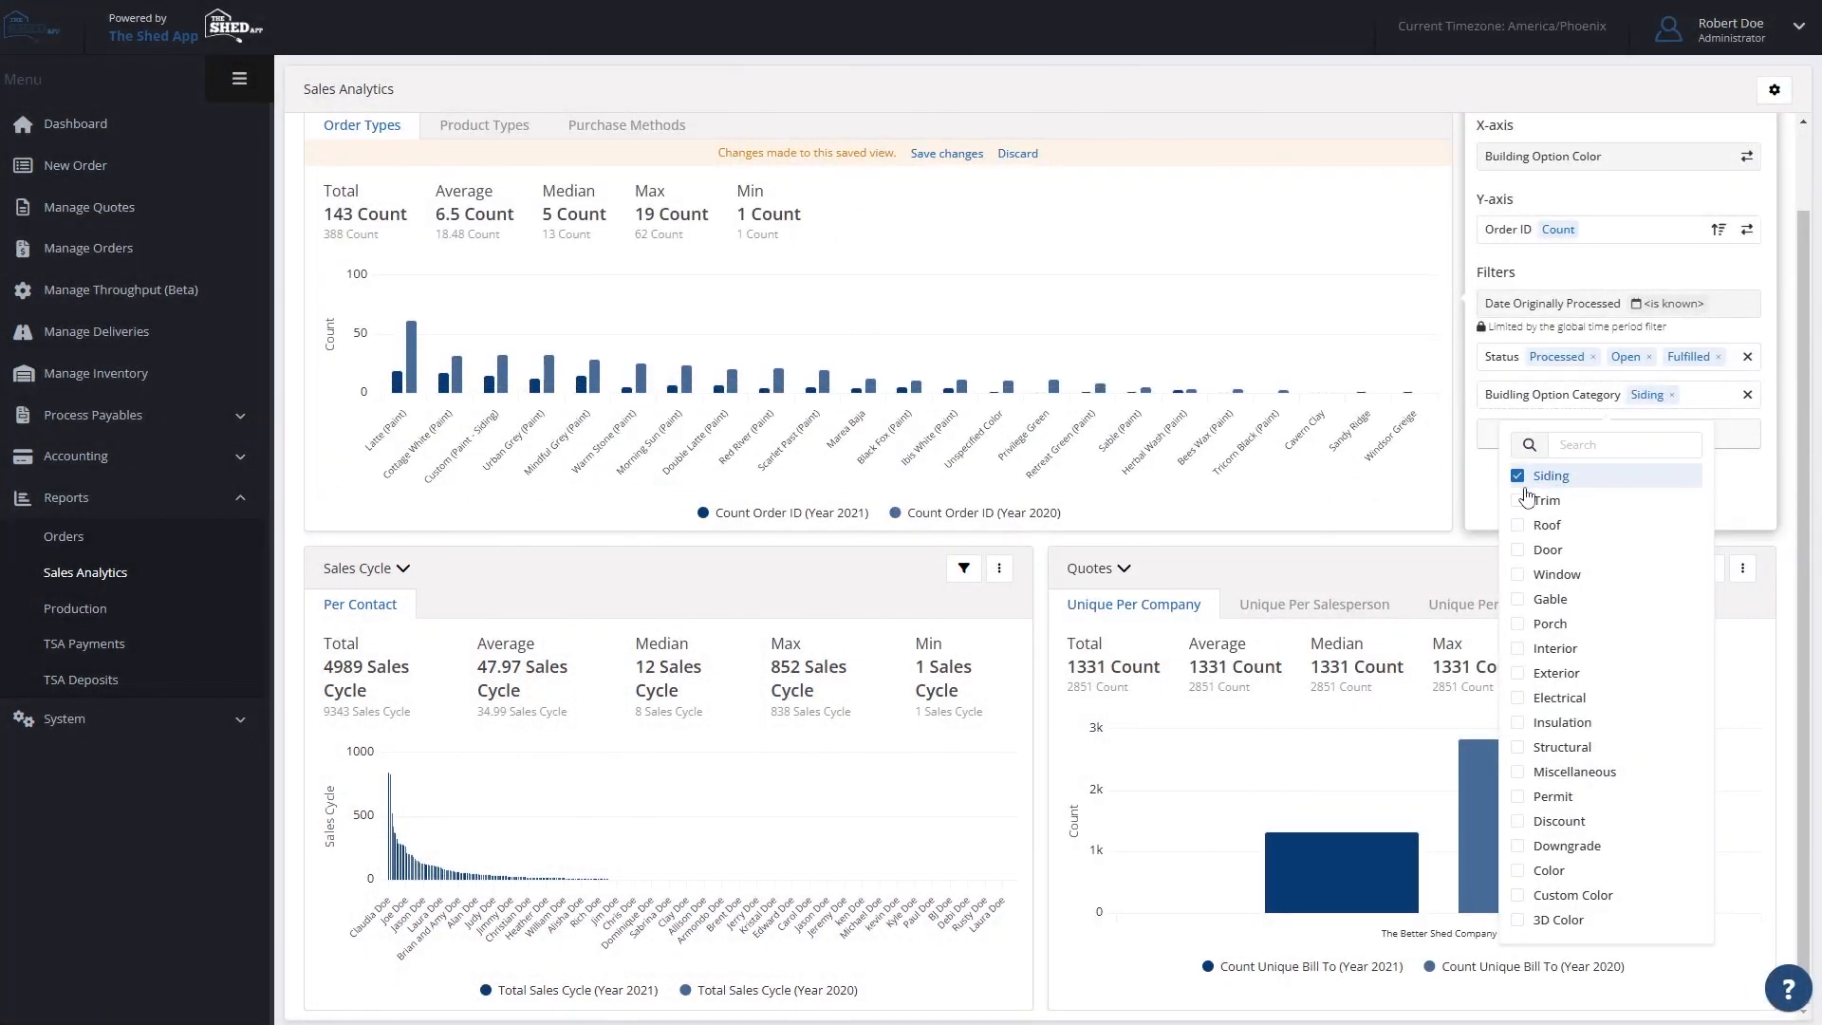
pyautogui.moveTo(489, 393)
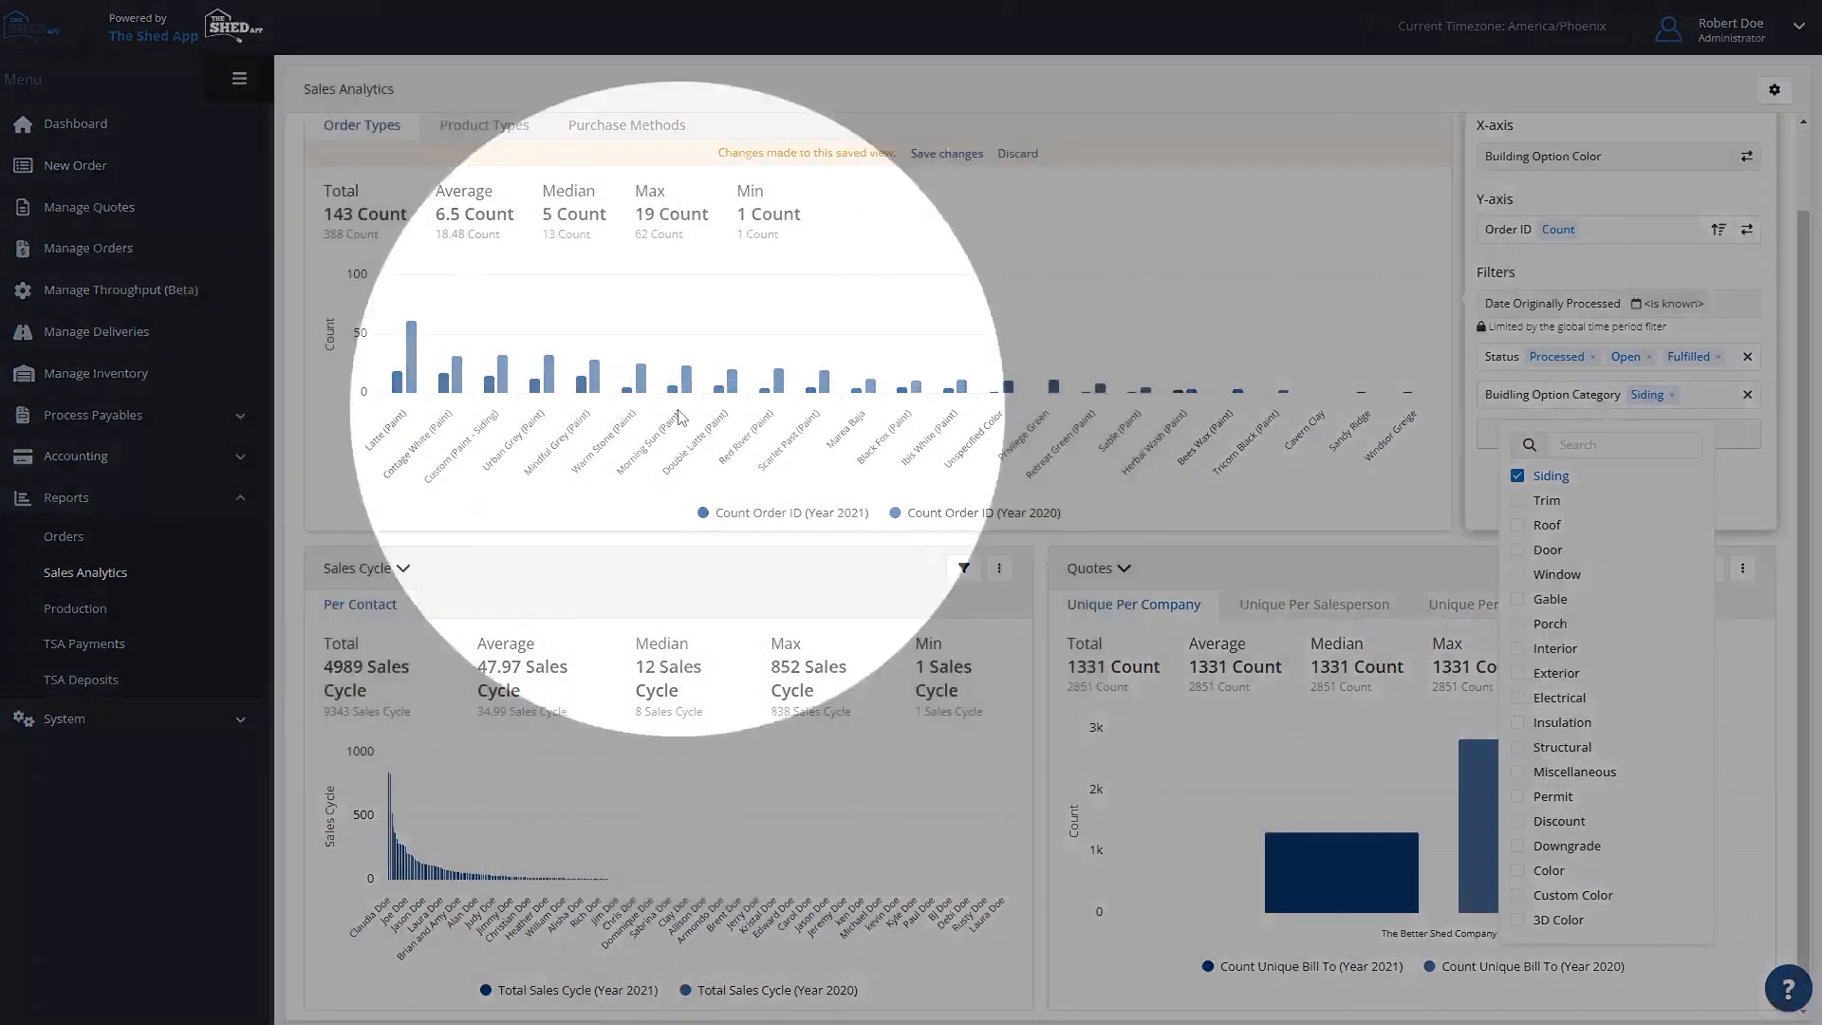
pyautogui.moveTo(418, 359)
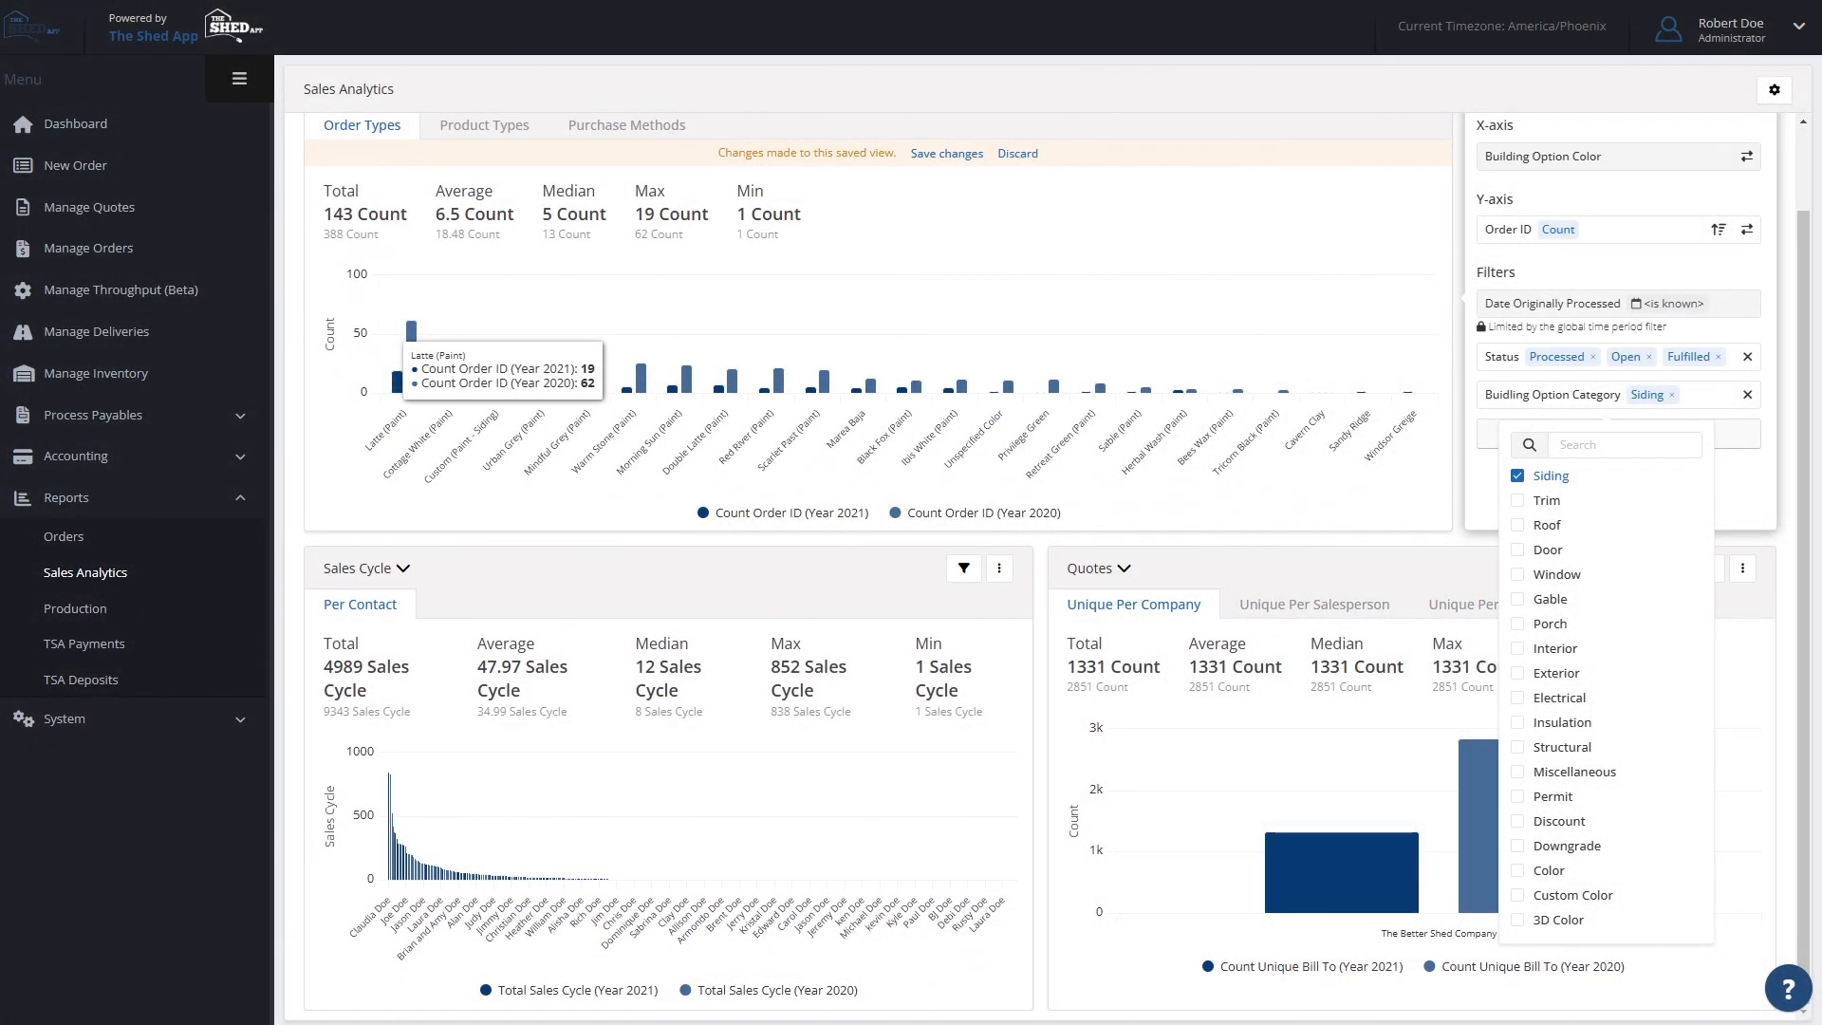
# - Add a Created by Guest filter set to Yes to the Order Types chart
pyautogui.click(1759, 522)
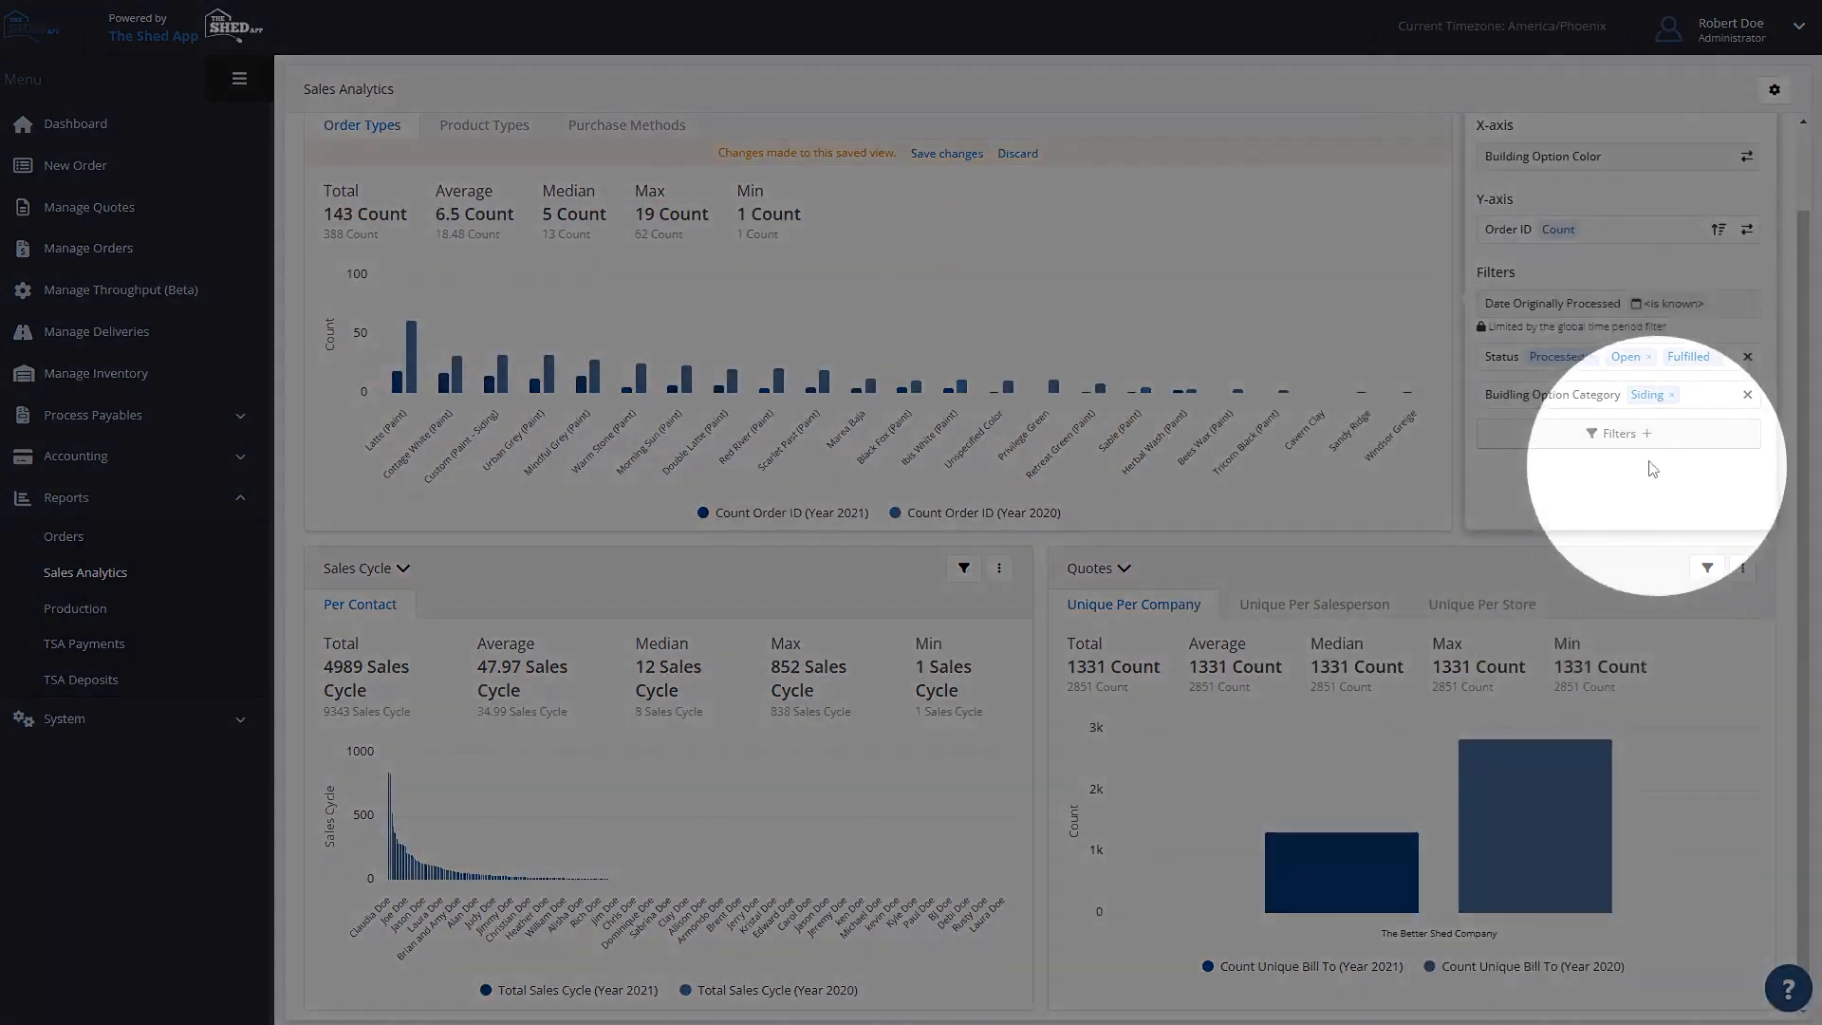
pyautogui.click(1625, 434)
pyautogui.scroll(-6, 1329, 465)
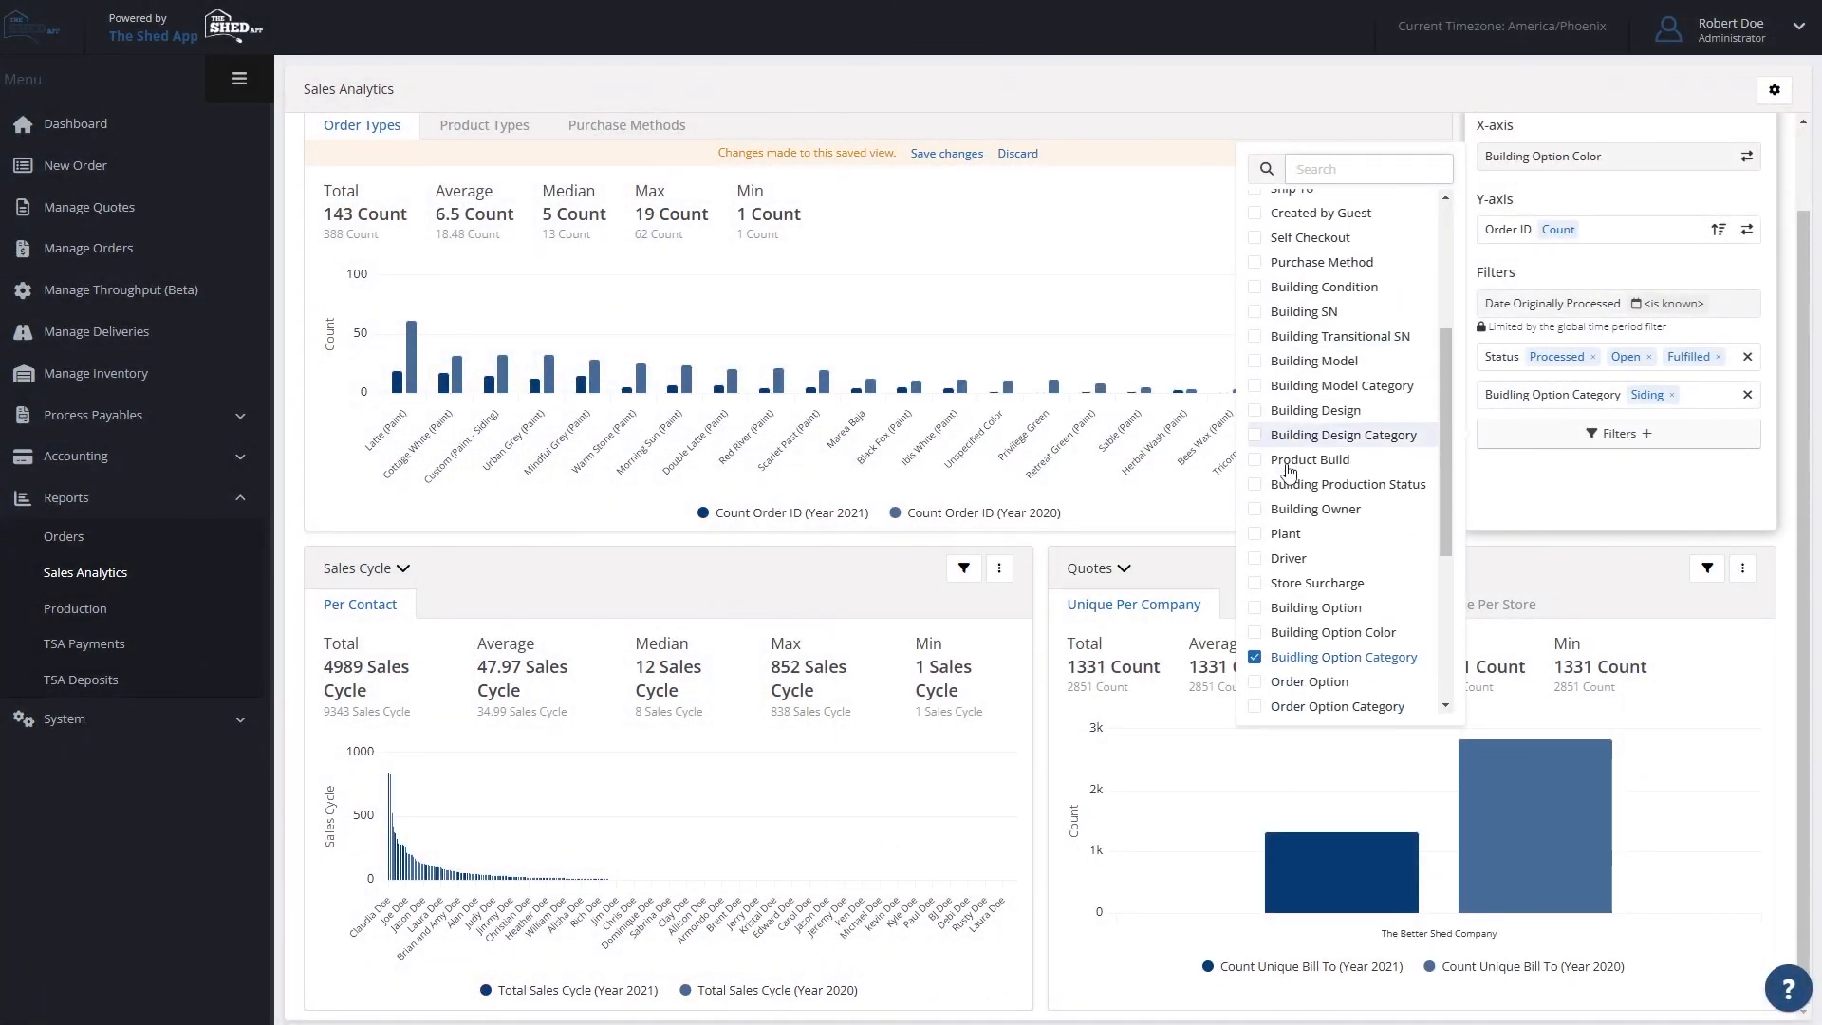
pyautogui.scroll(-1, 1382, 486)
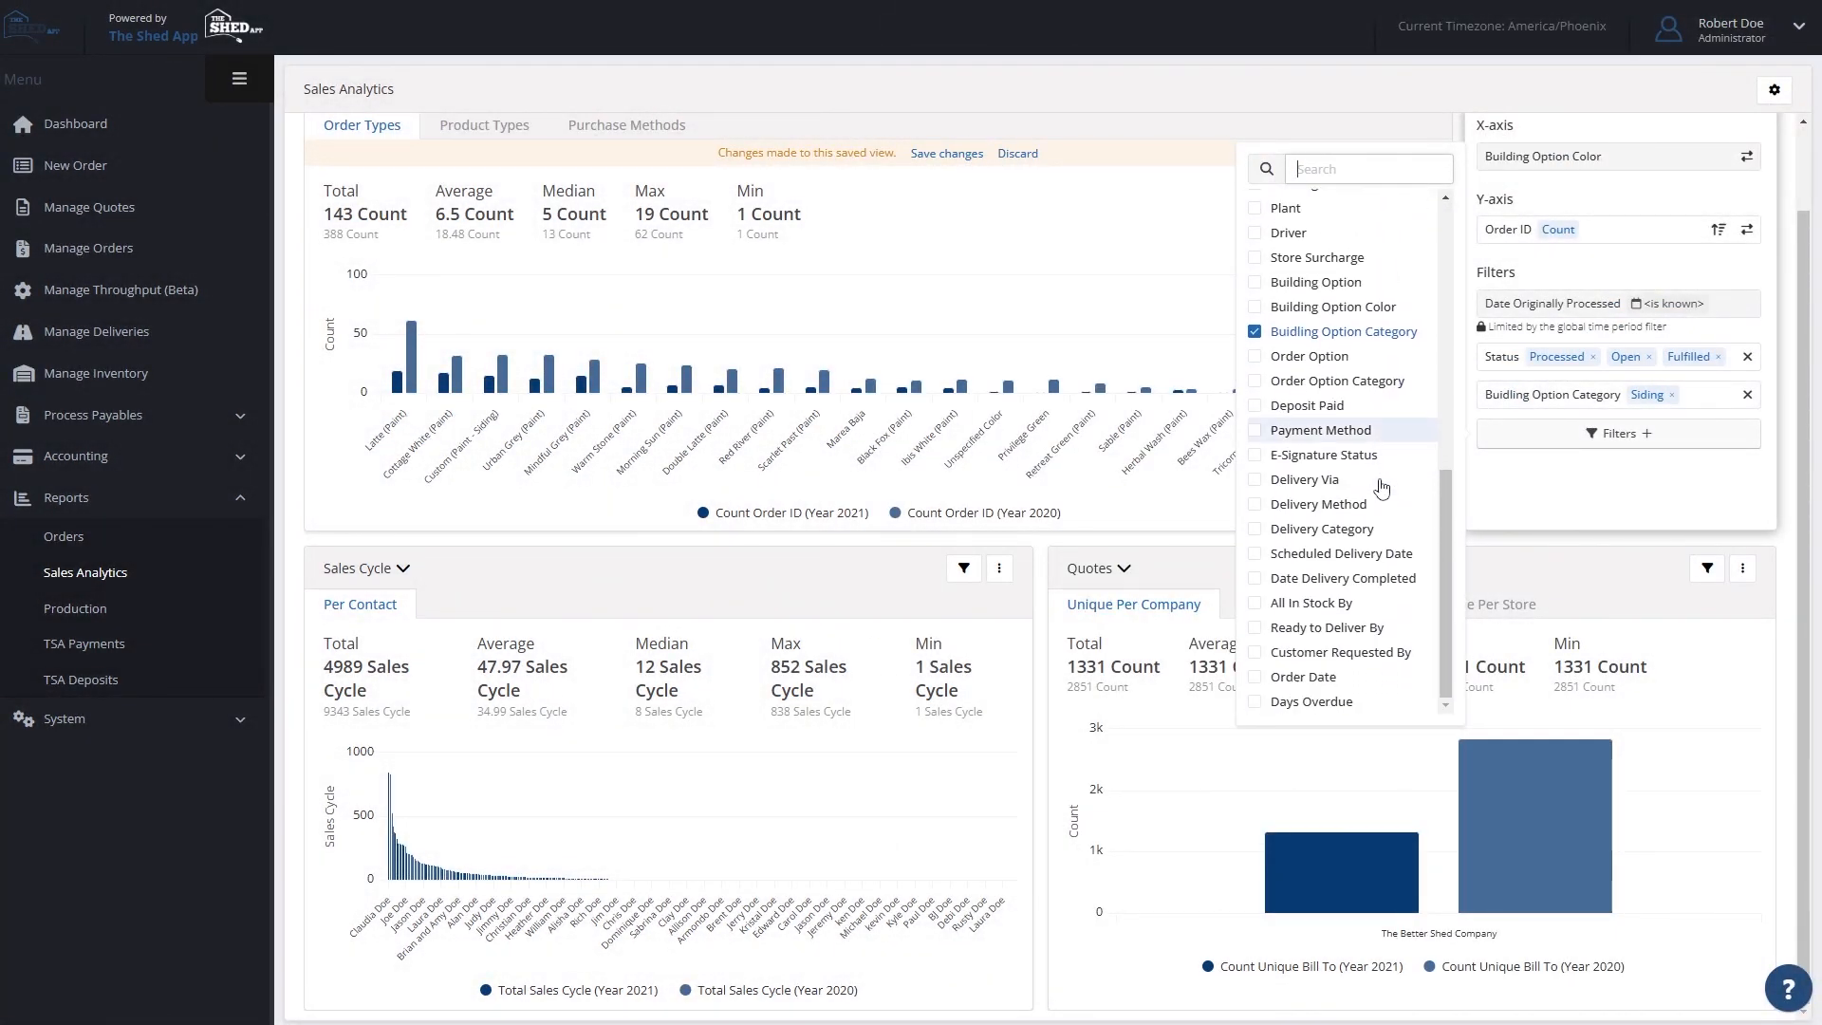
pyautogui.scroll(2, 1381, 486)
pyautogui.scroll(4, 1382, 486)
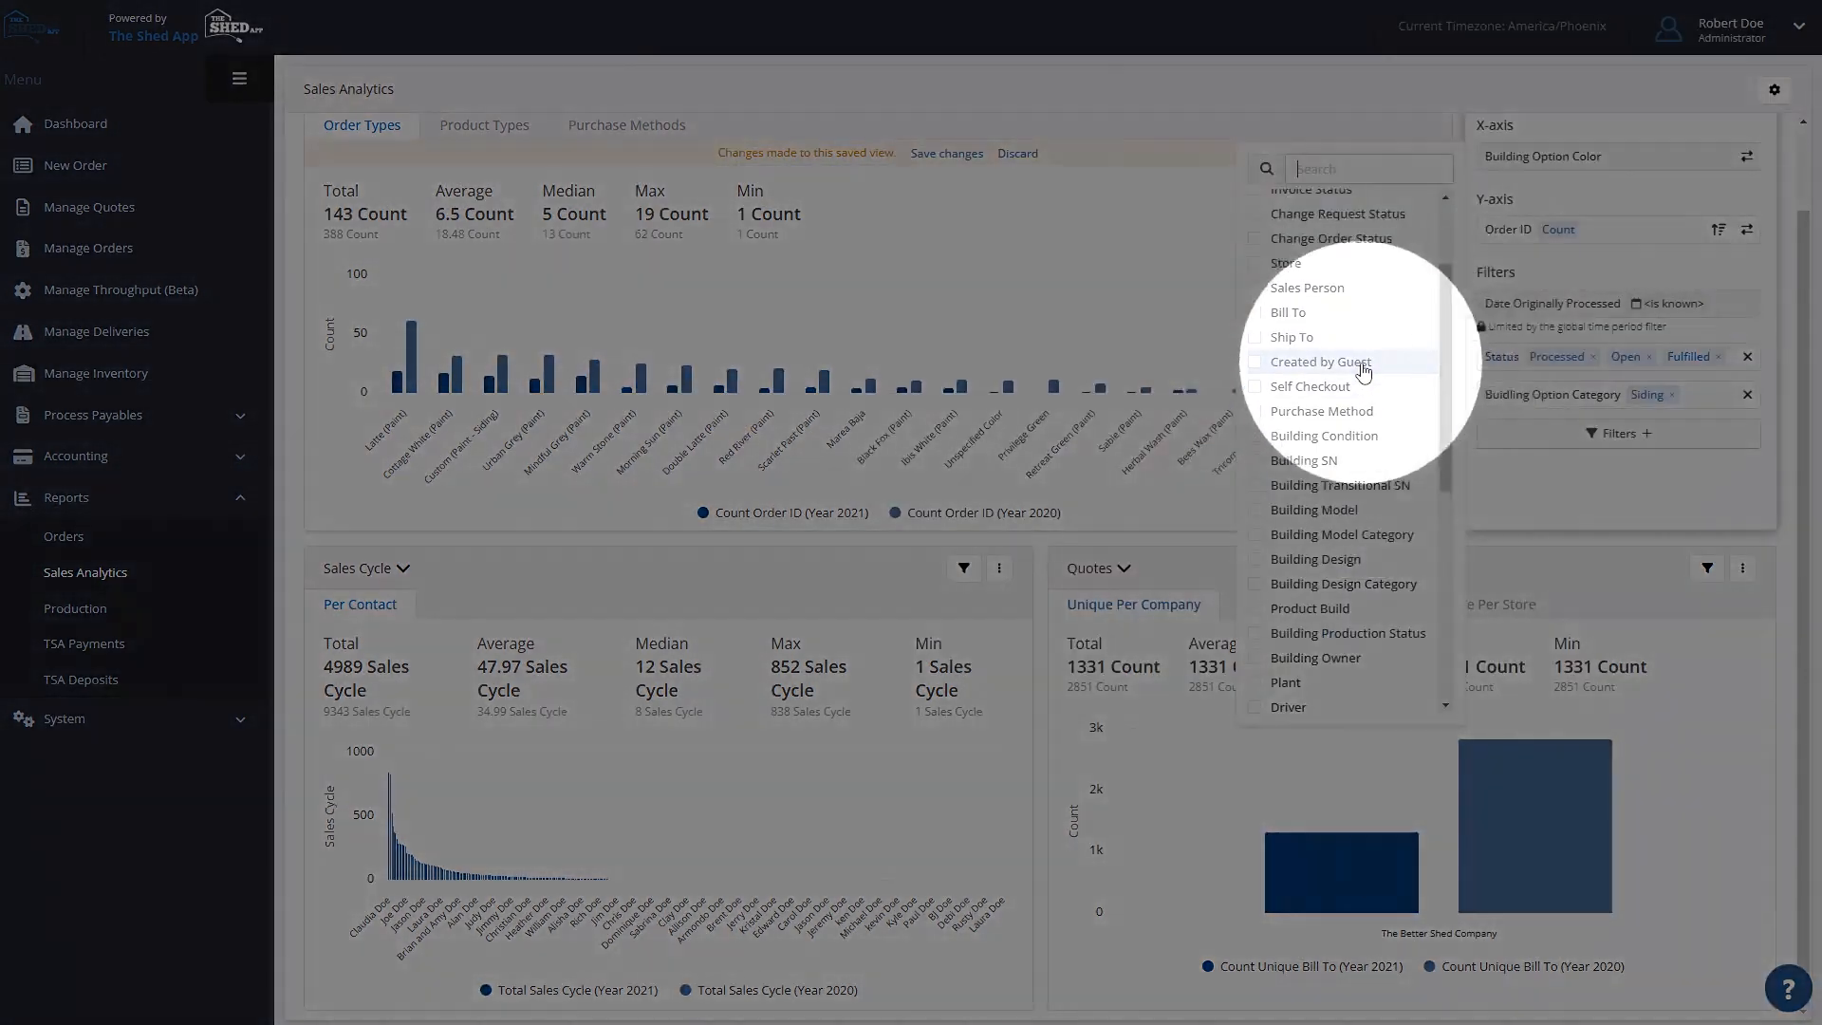
pyautogui.click(1363, 366)
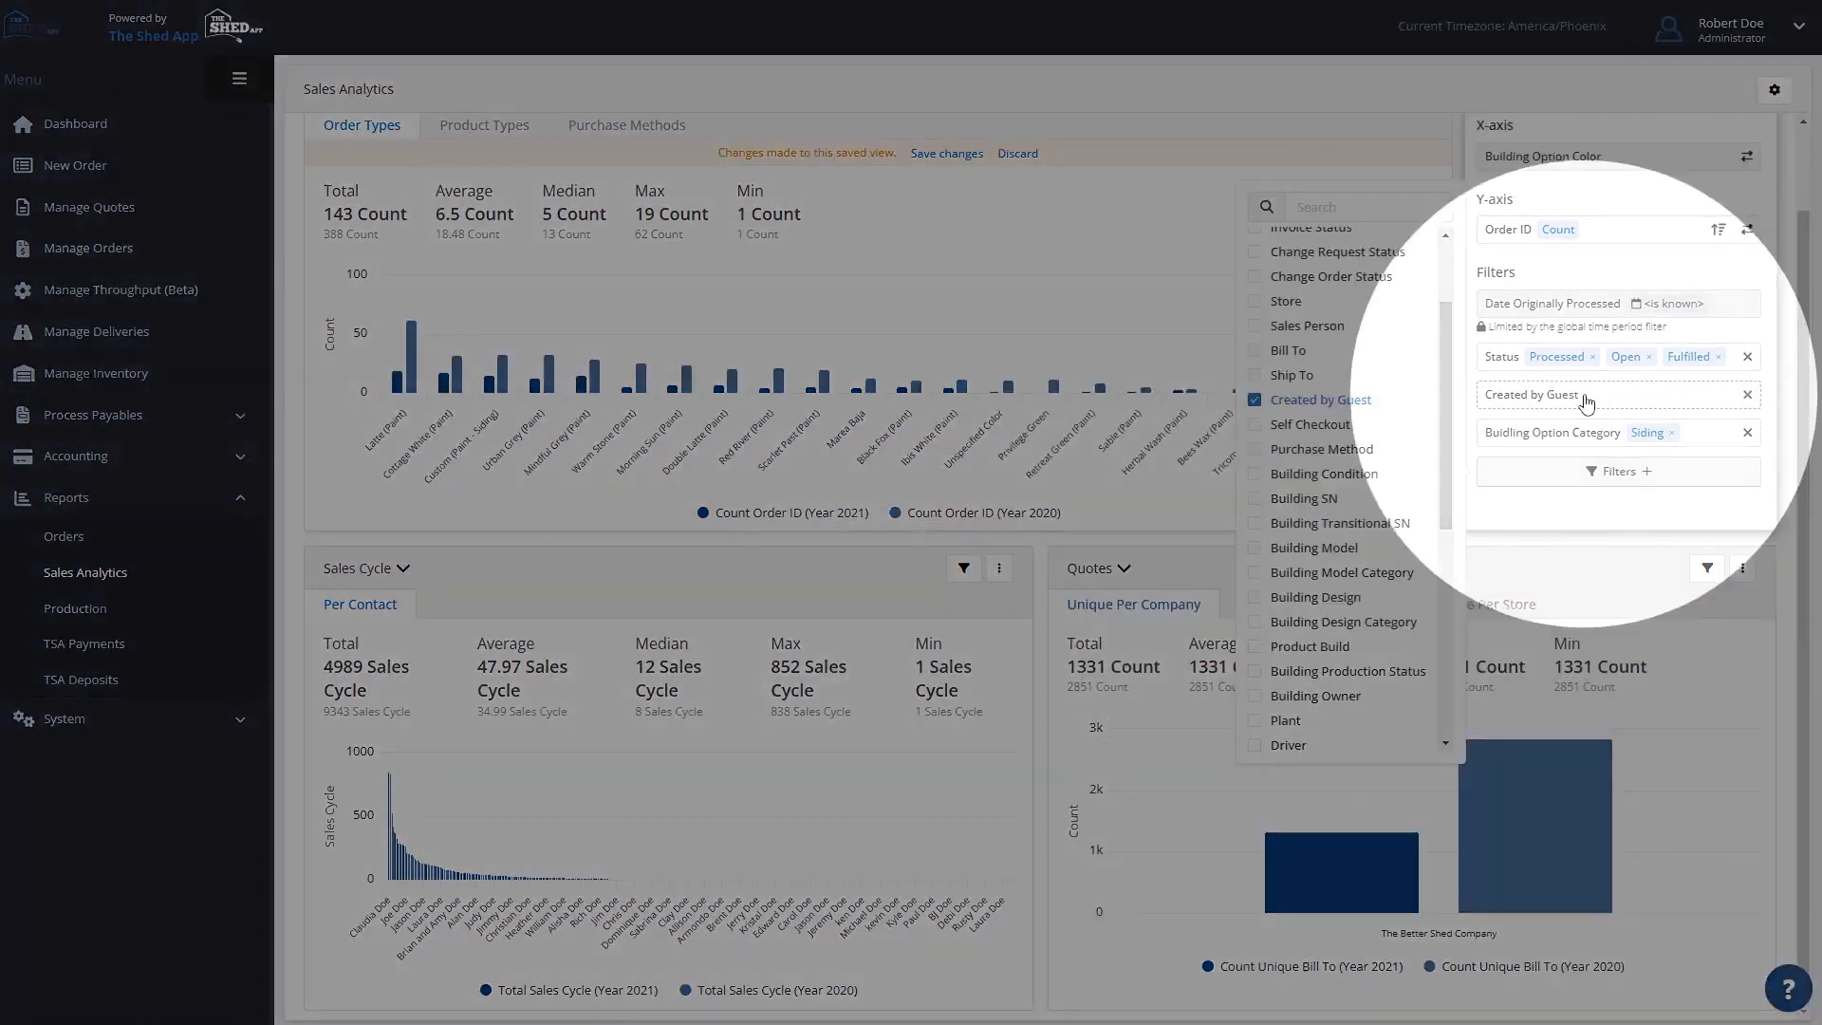
pyautogui.click(1587, 403)
pyautogui.click(1575, 446)
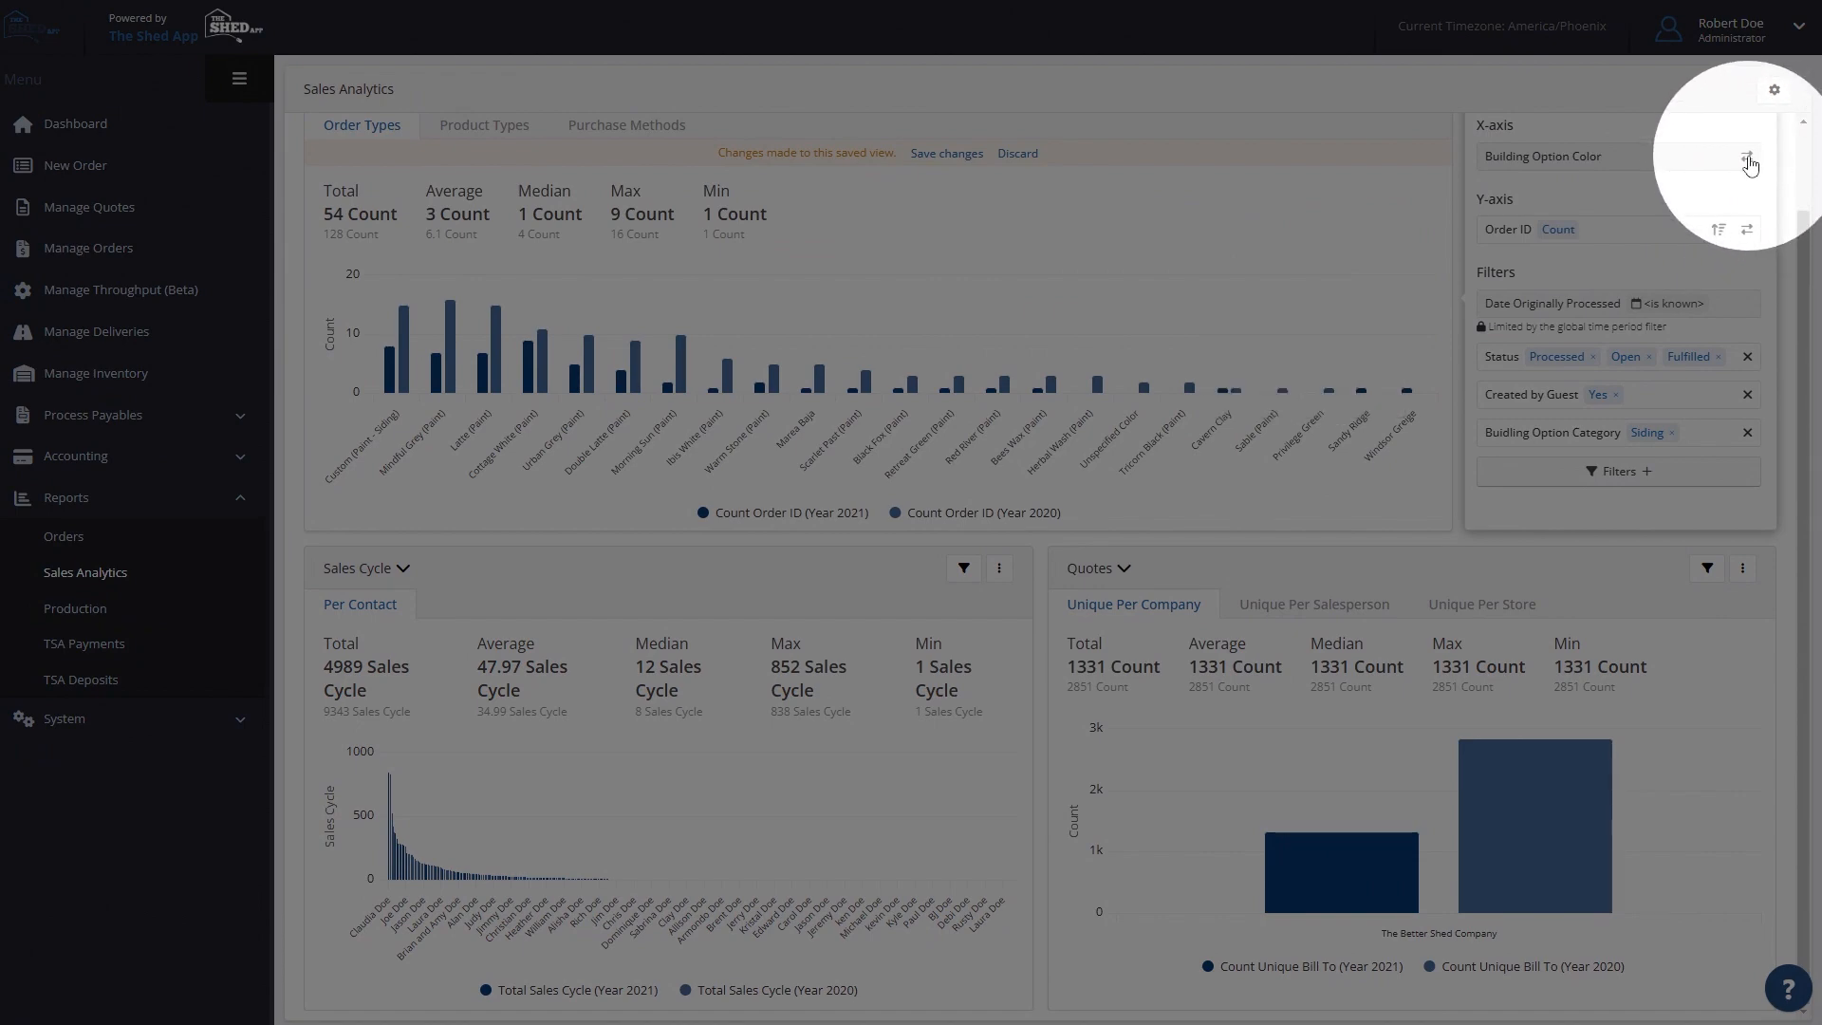
# - Set the Order Types chart's X-axis to Building Option Category and its Y-axis to Building Option by Count (Quantity)
pyautogui.click(1748, 158)
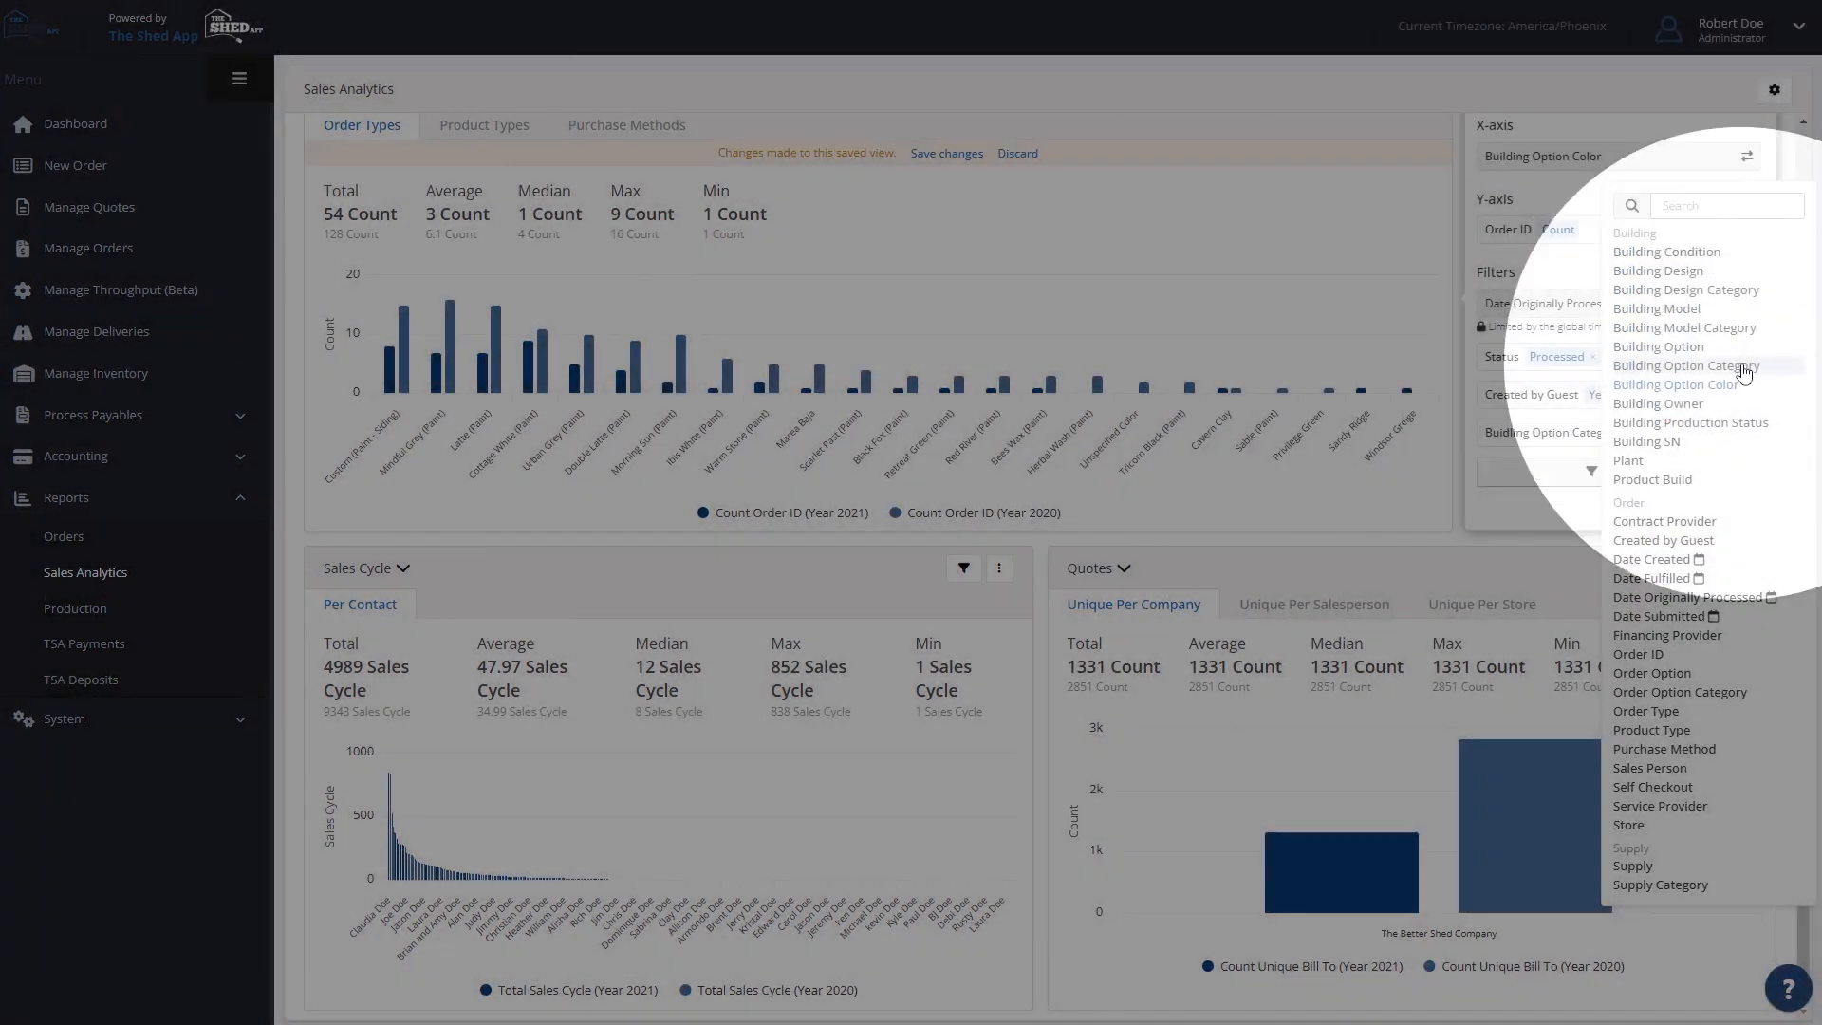
pyautogui.click(1684, 366)
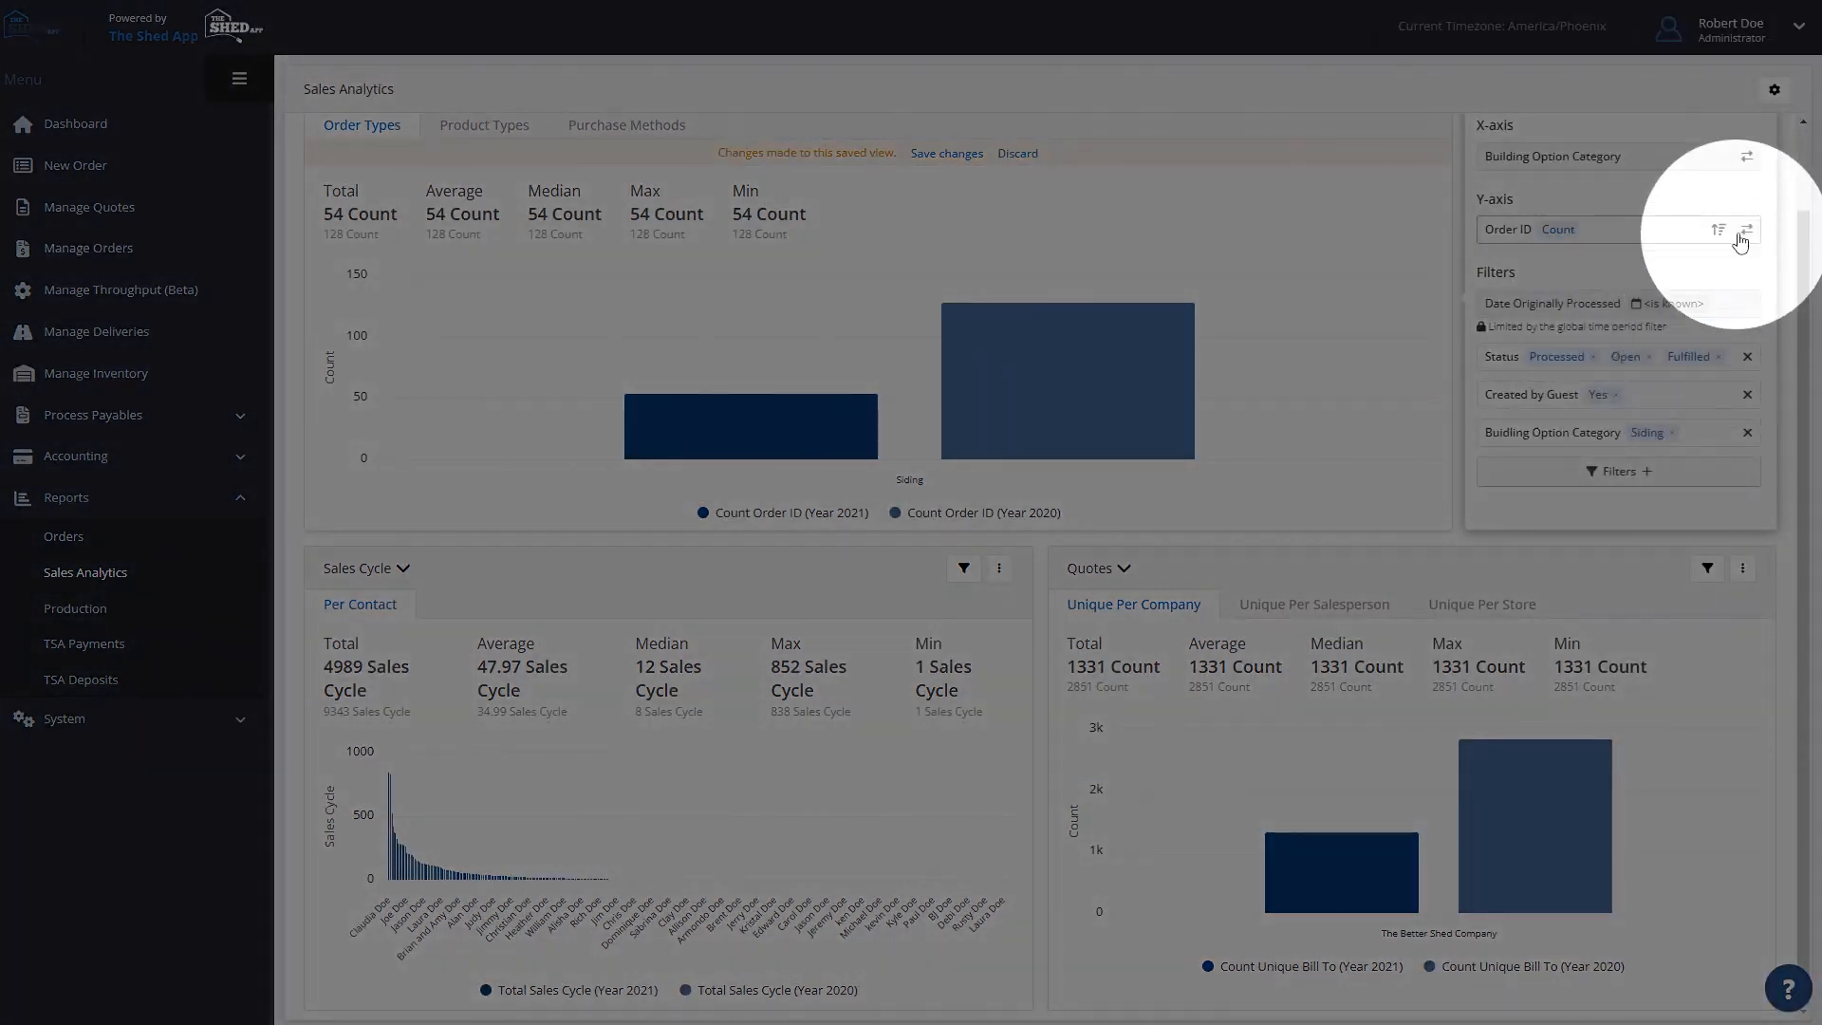
pyautogui.click(1747, 231)
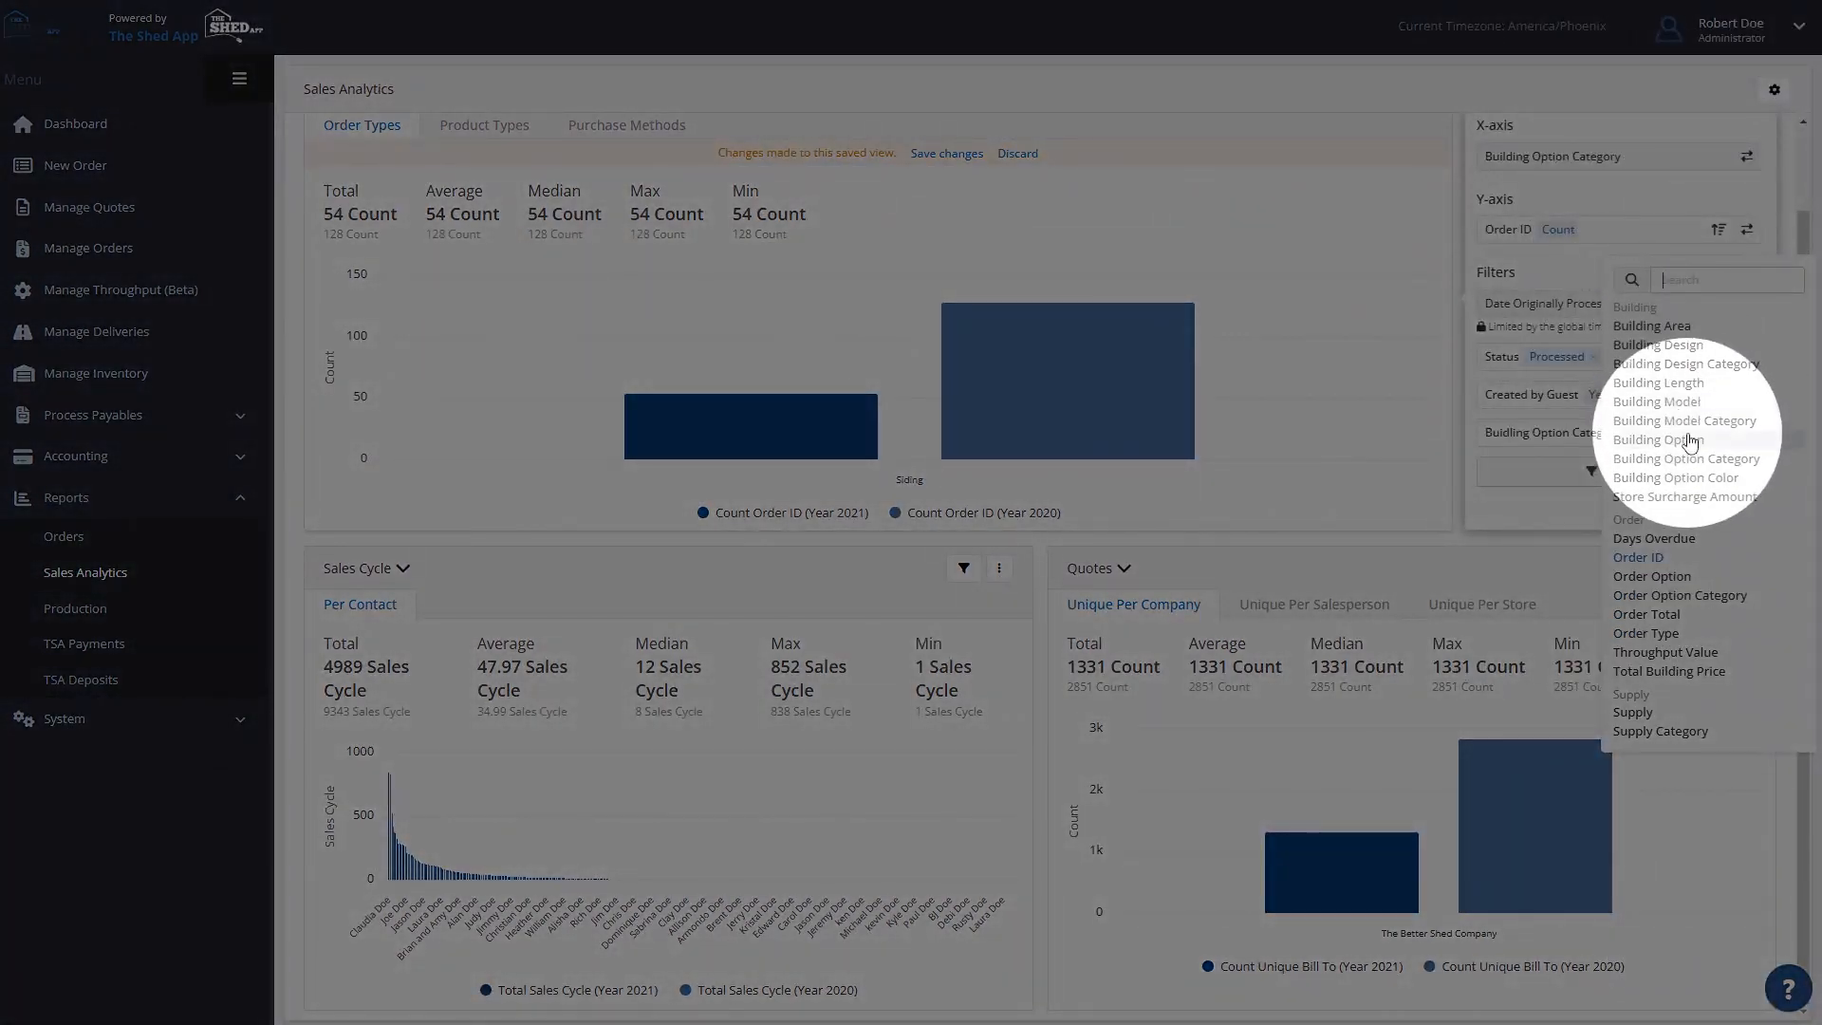
pyautogui.click(1691, 439)
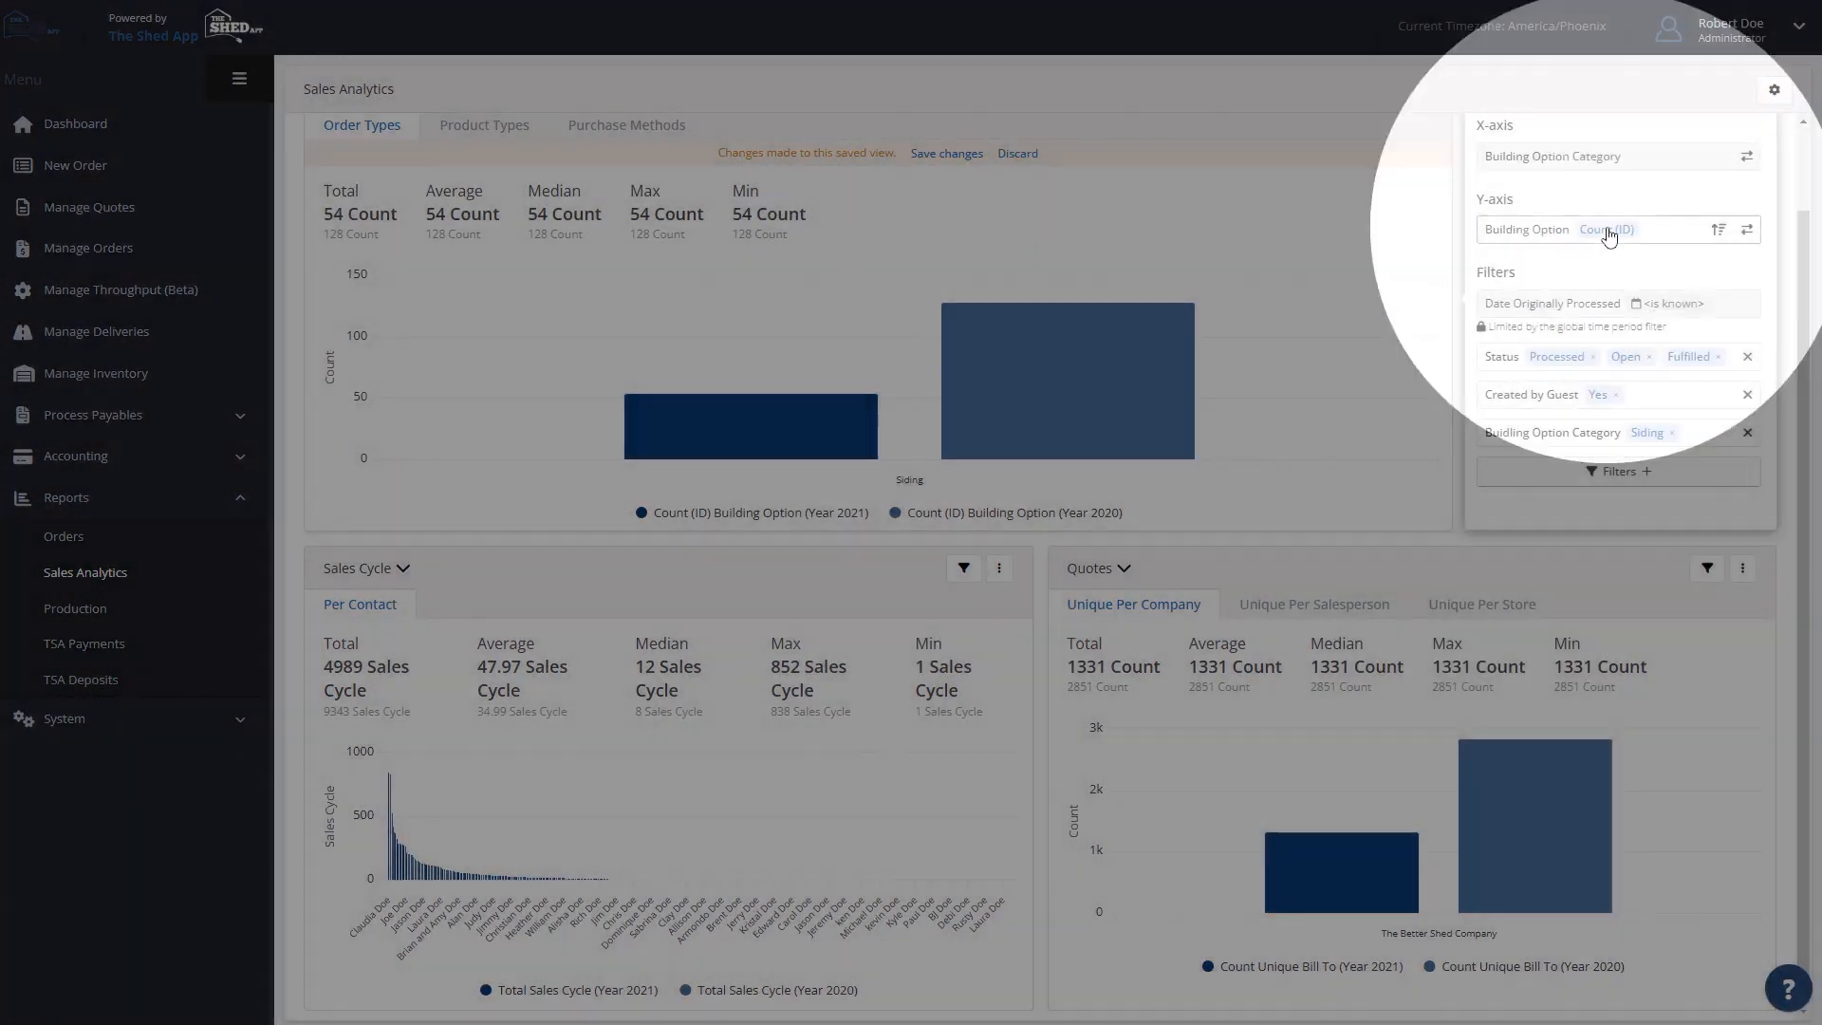
pyautogui.click(1606, 230)
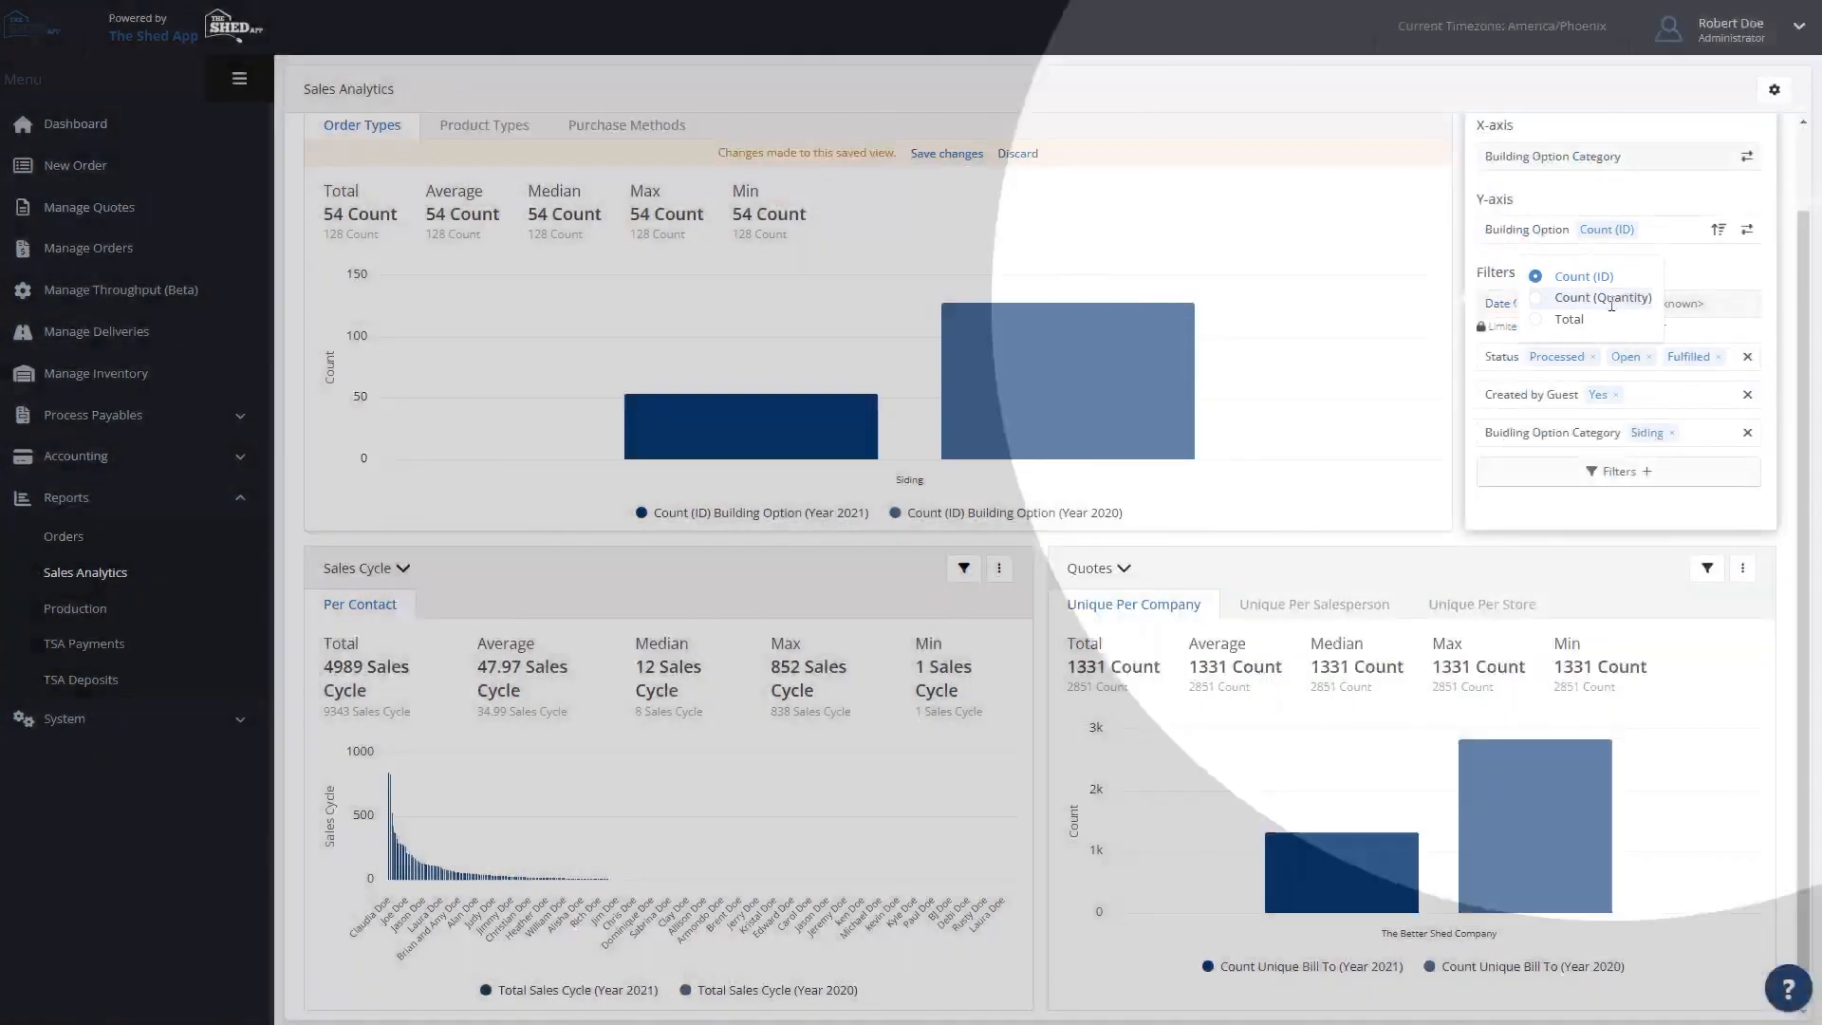
pyautogui.click(1610, 300)
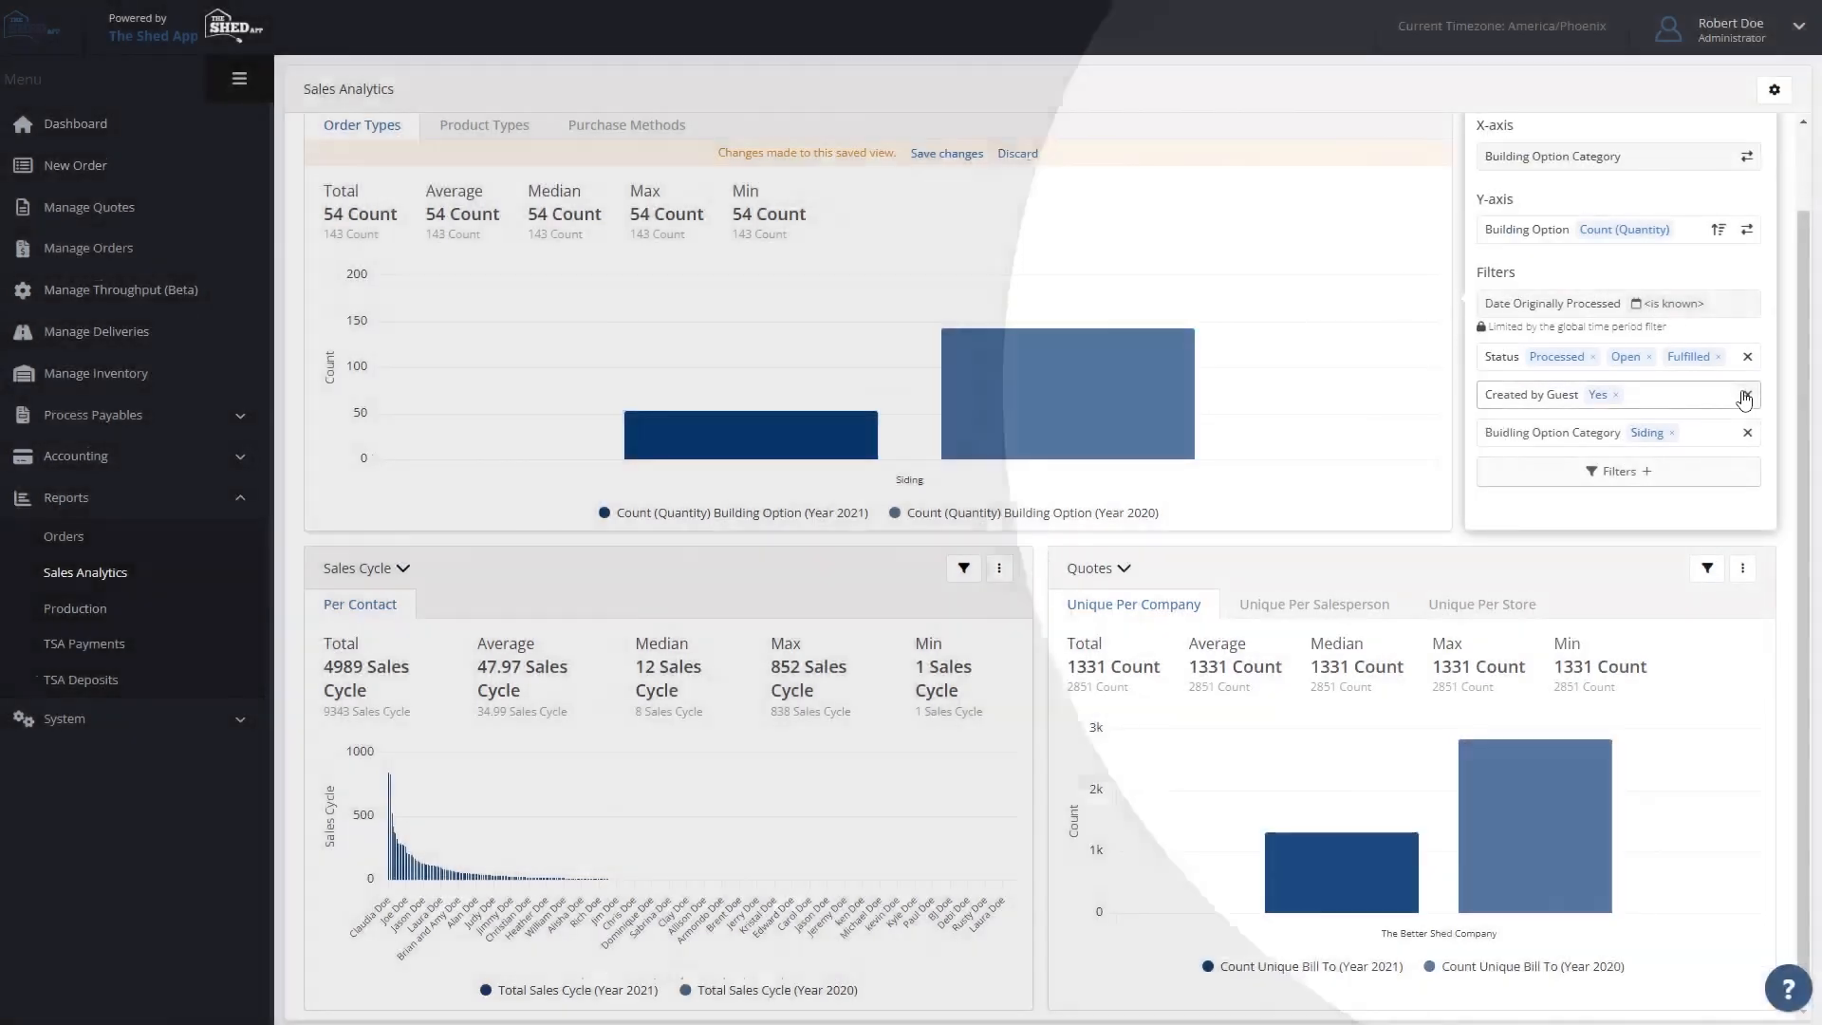
# - Remove the Created by Guest and Building Option Category filters, and compare the yearly quantities per option category
pyautogui.click(1747, 395)
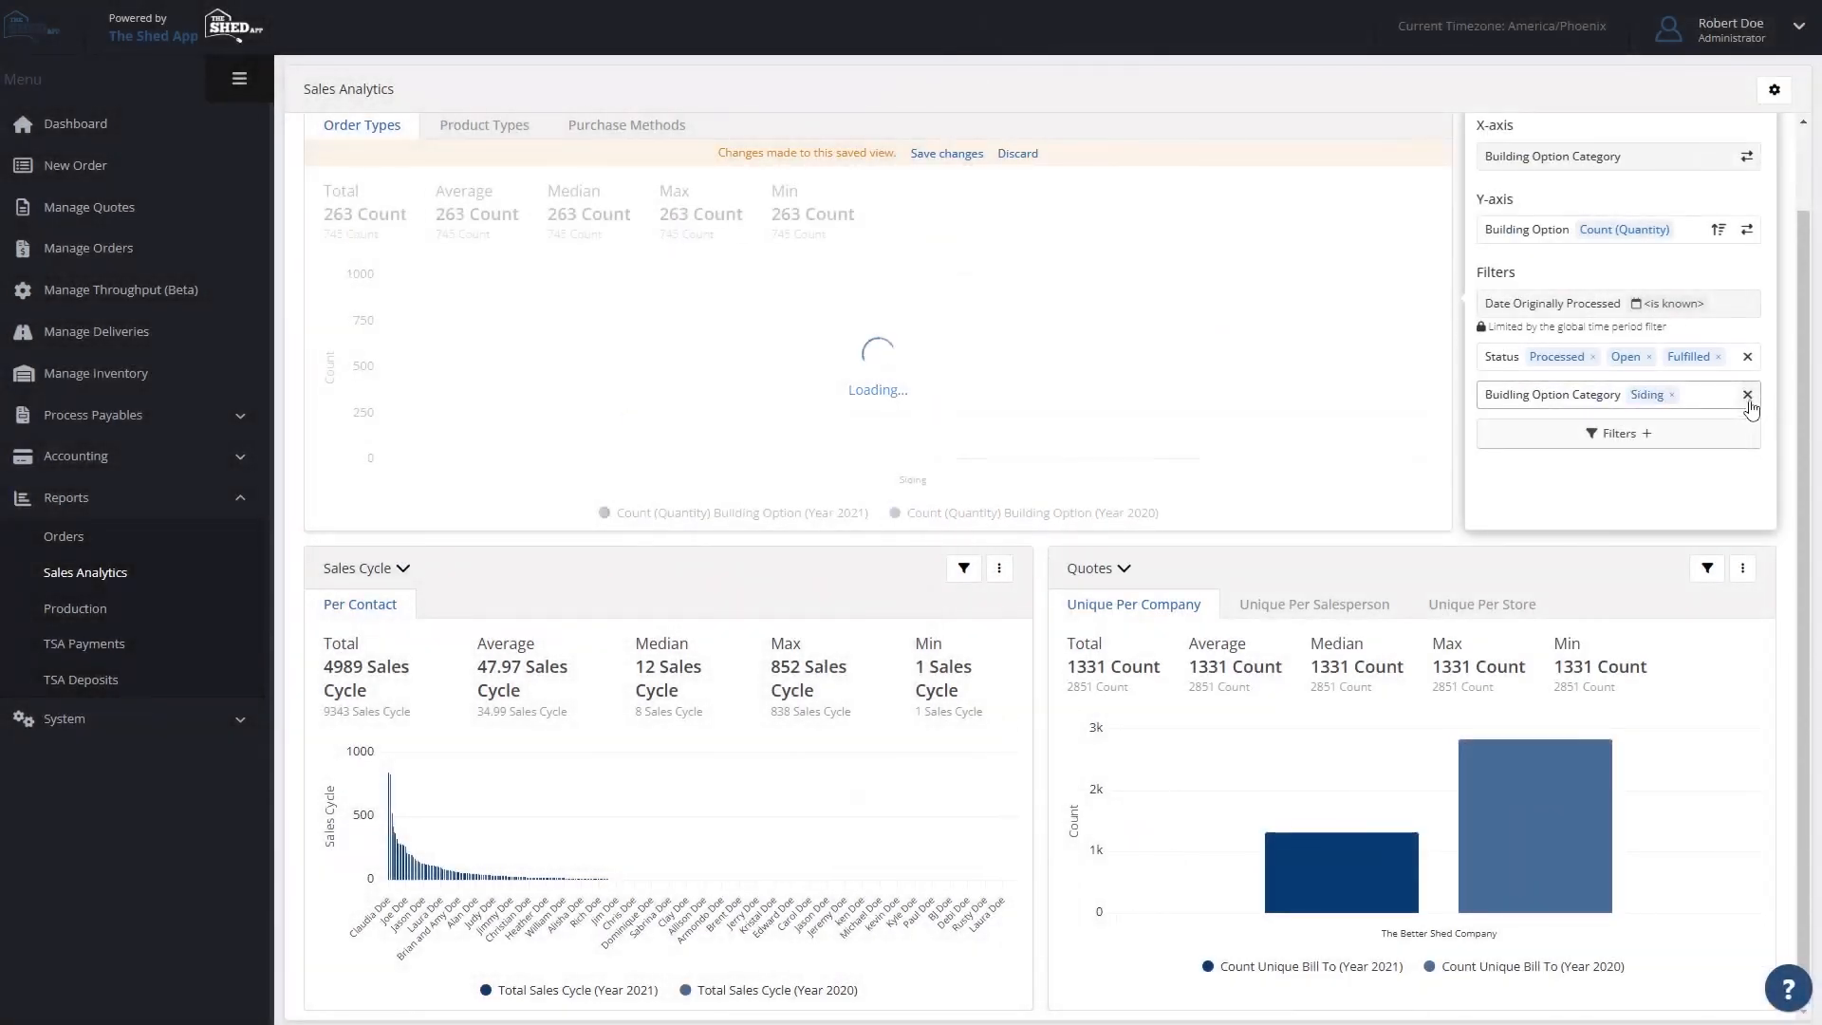
pyautogui.click(1747, 394)
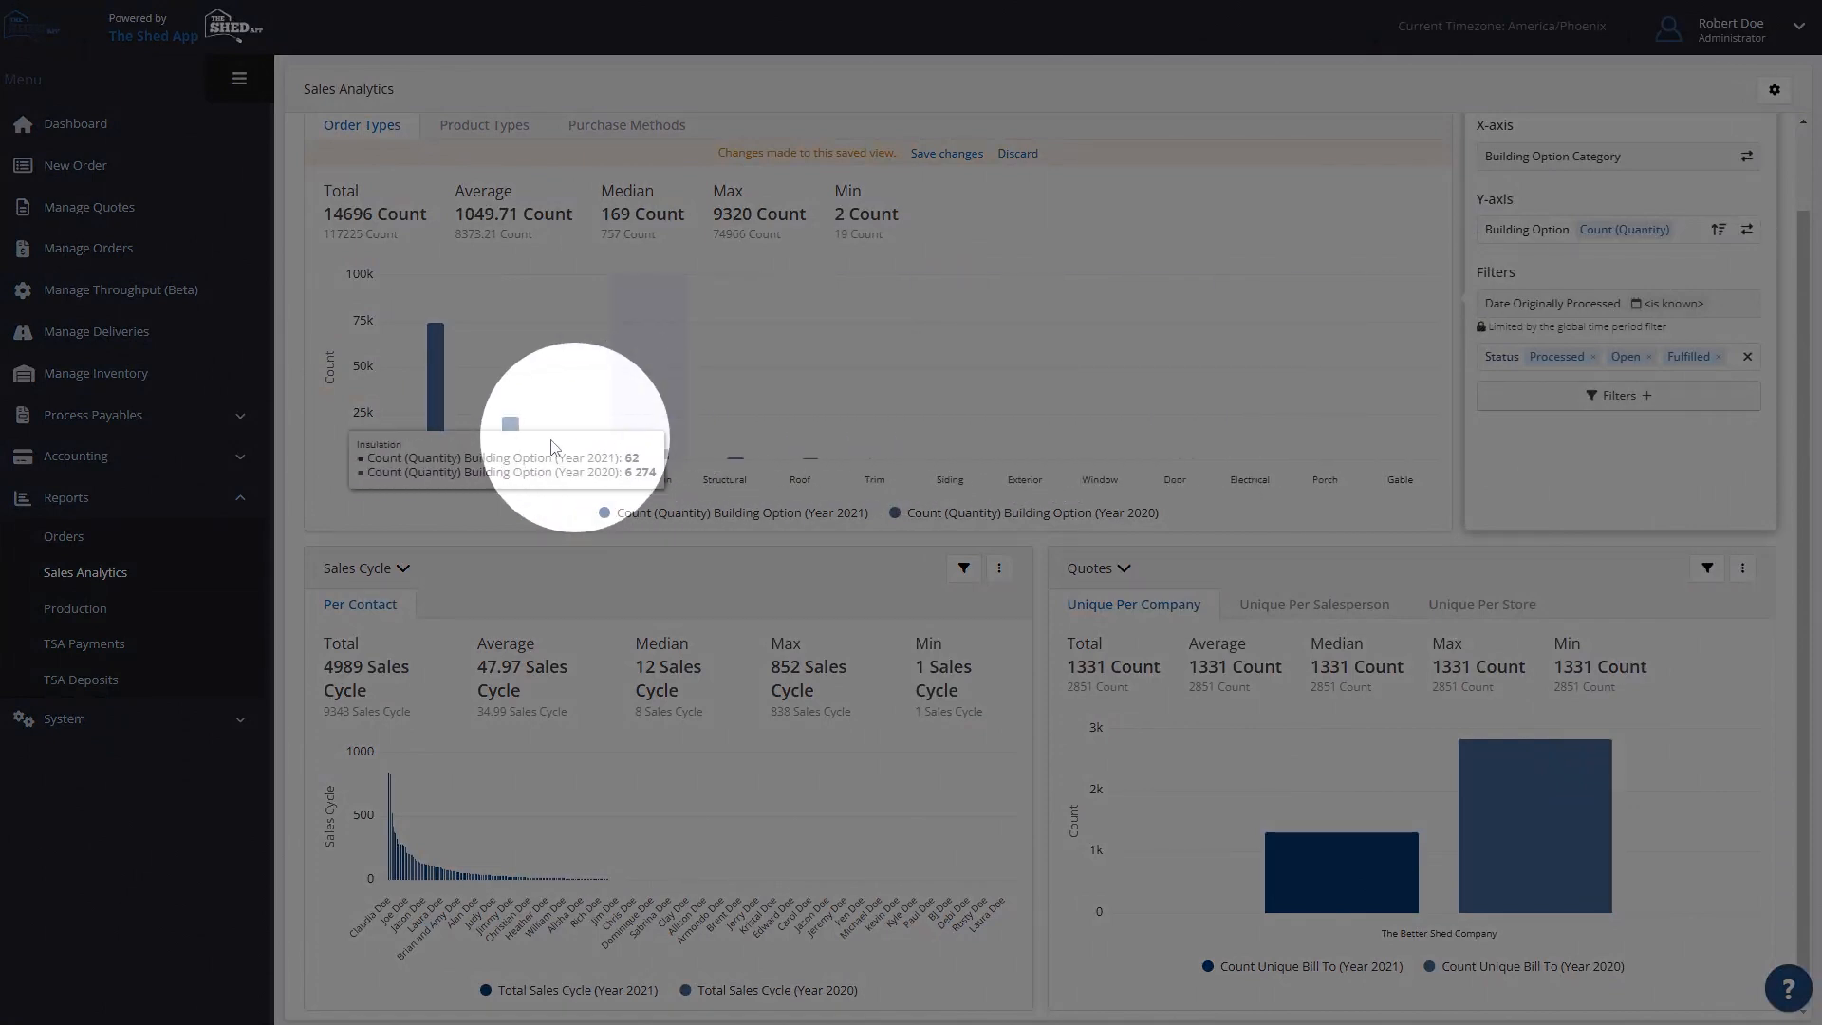
pyautogui.moveTo(433, 440)
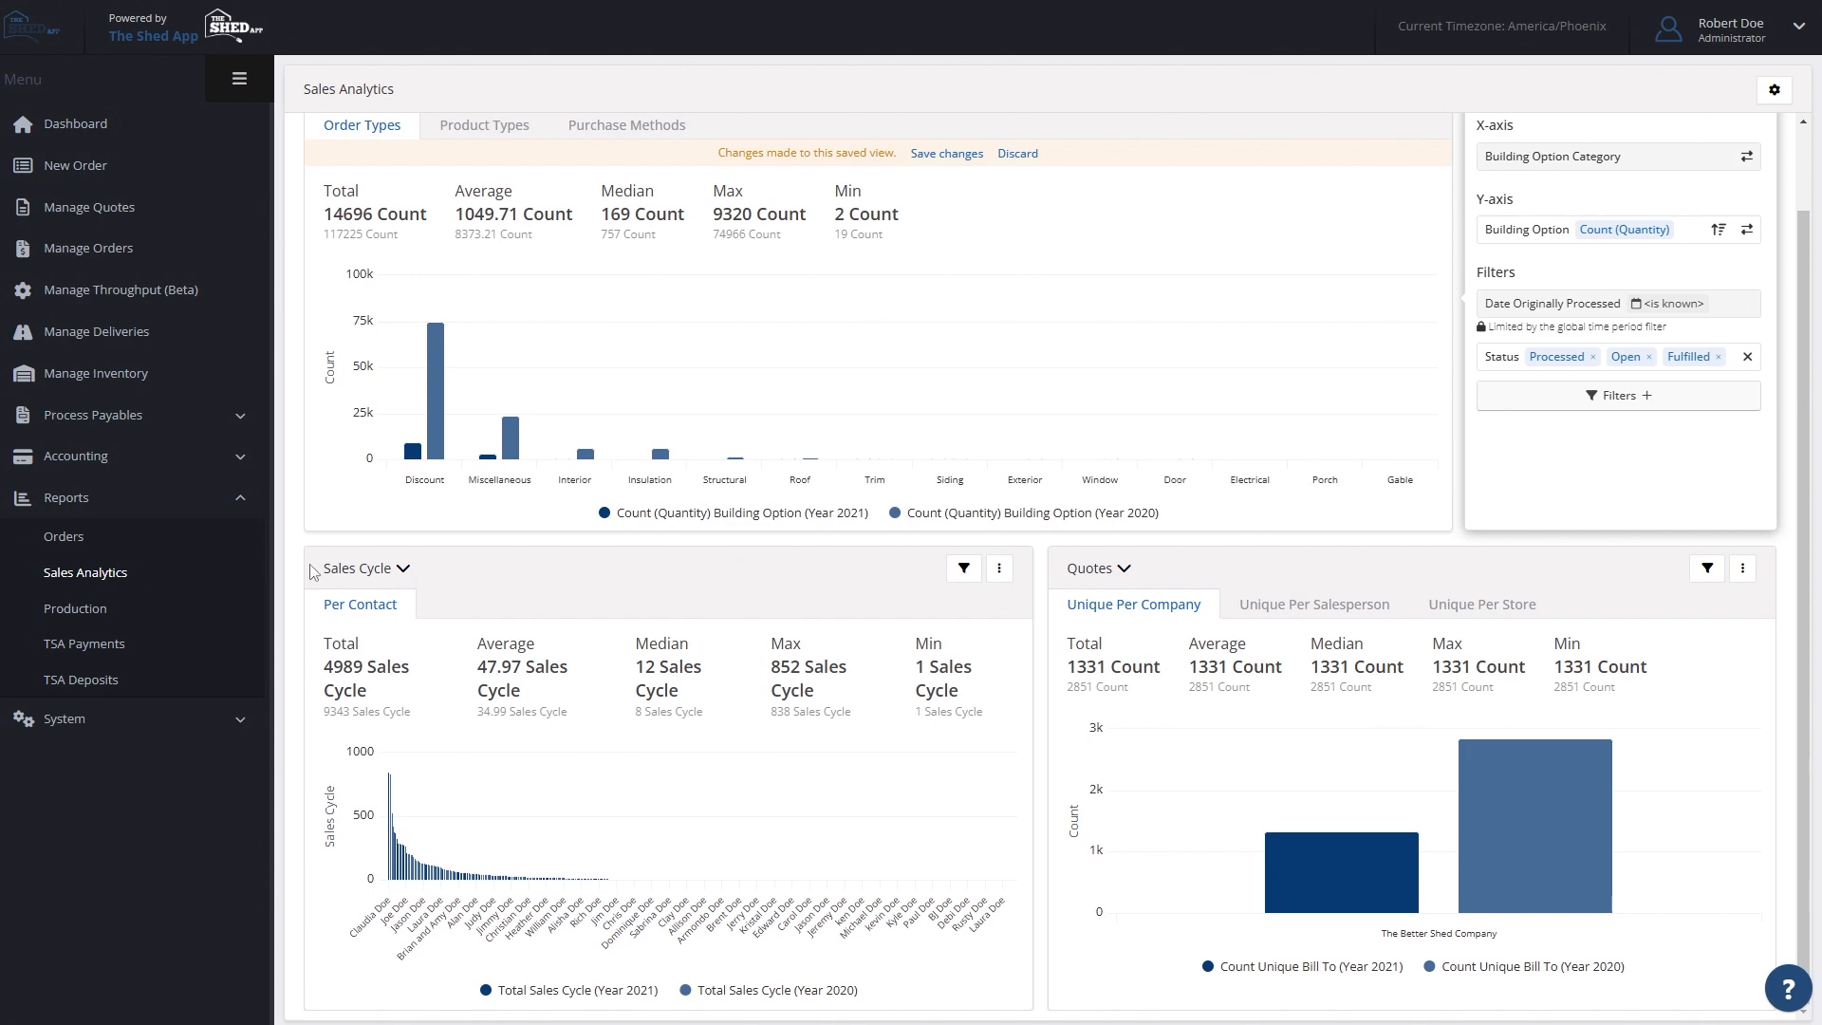
pyautogui.moveTo(739, 452)
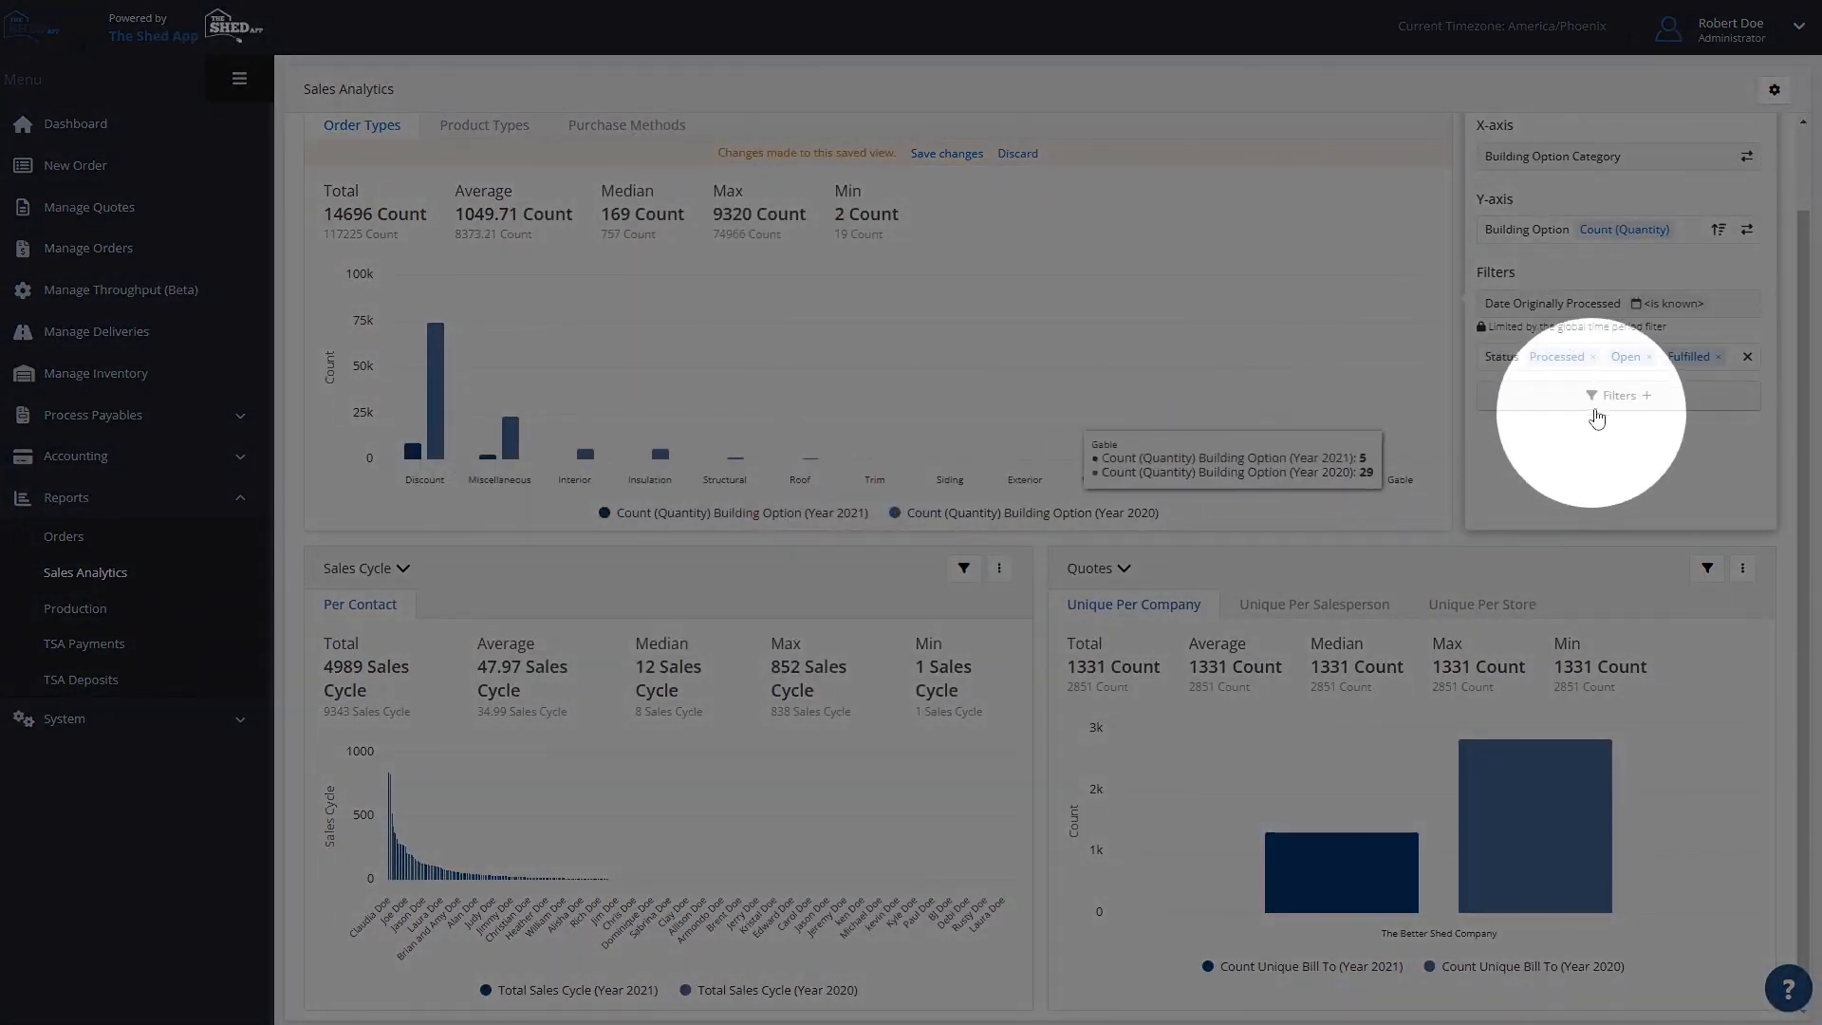
# - Add a Building Option Category filter set to Window to the Order Types chart
pyautogui.click(1605, 395)
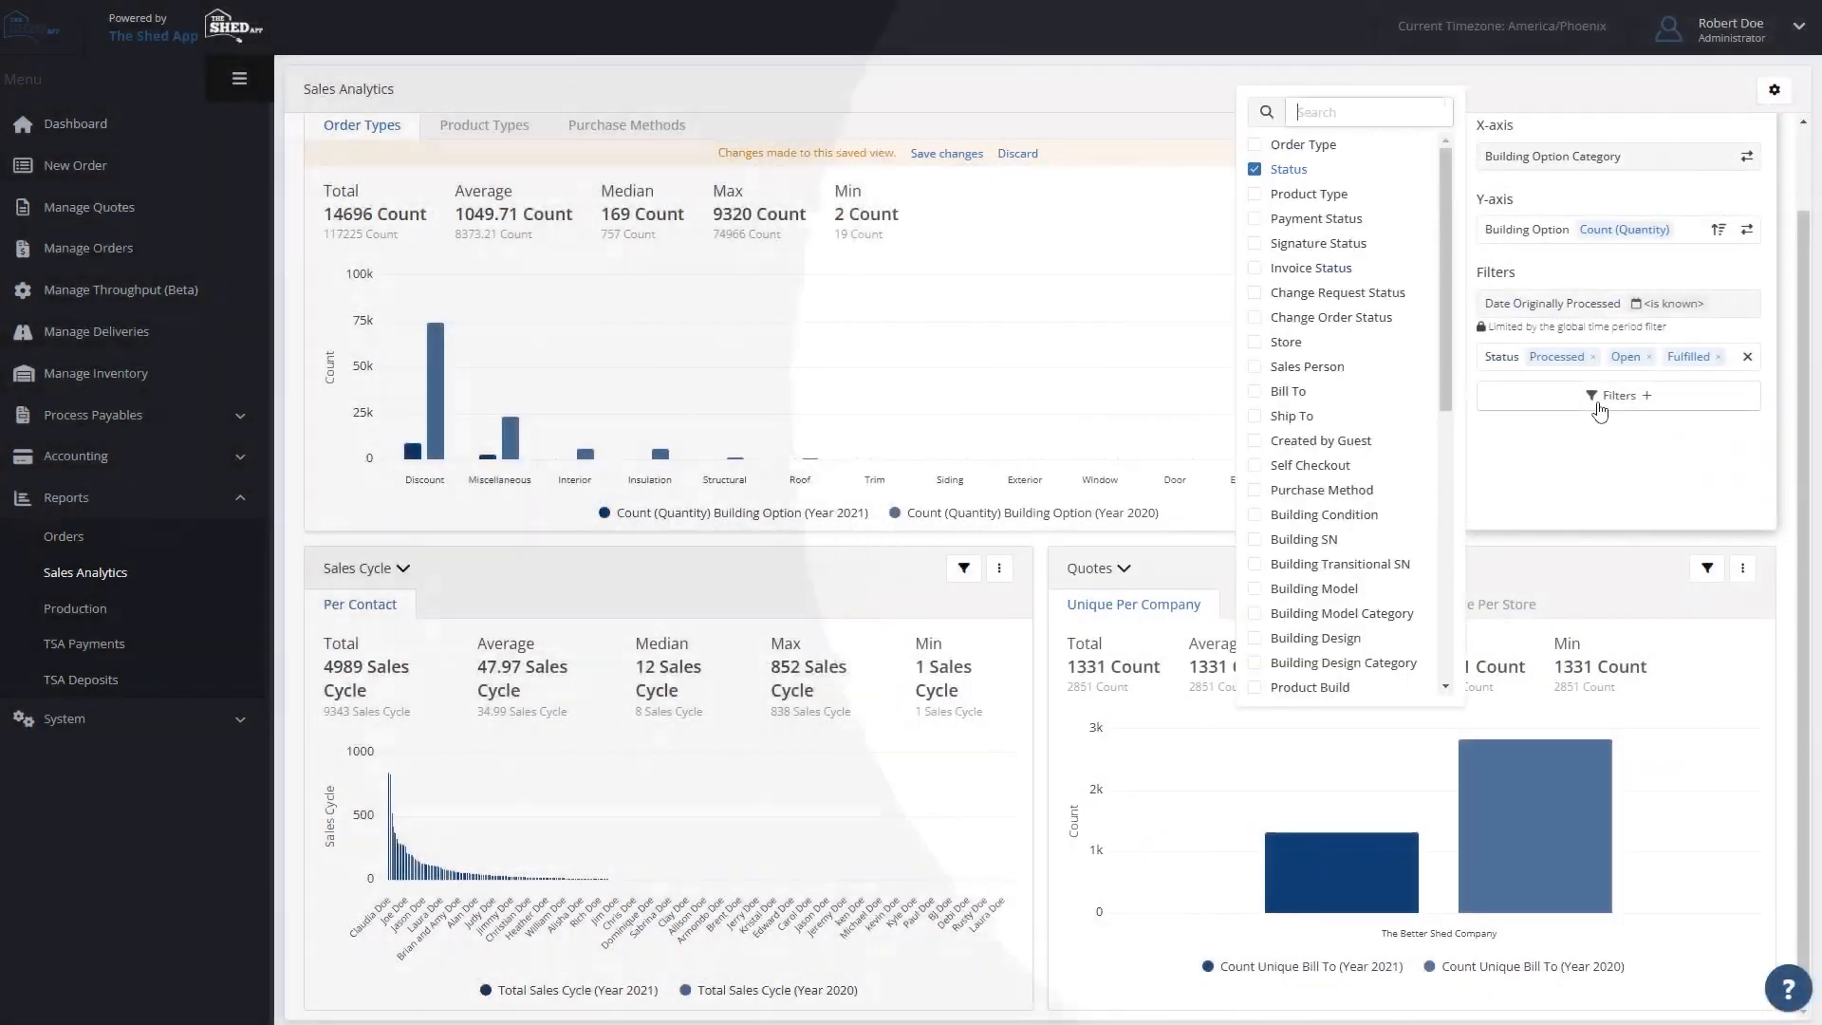
pyautogui.scroll(-3, 1355, 444)
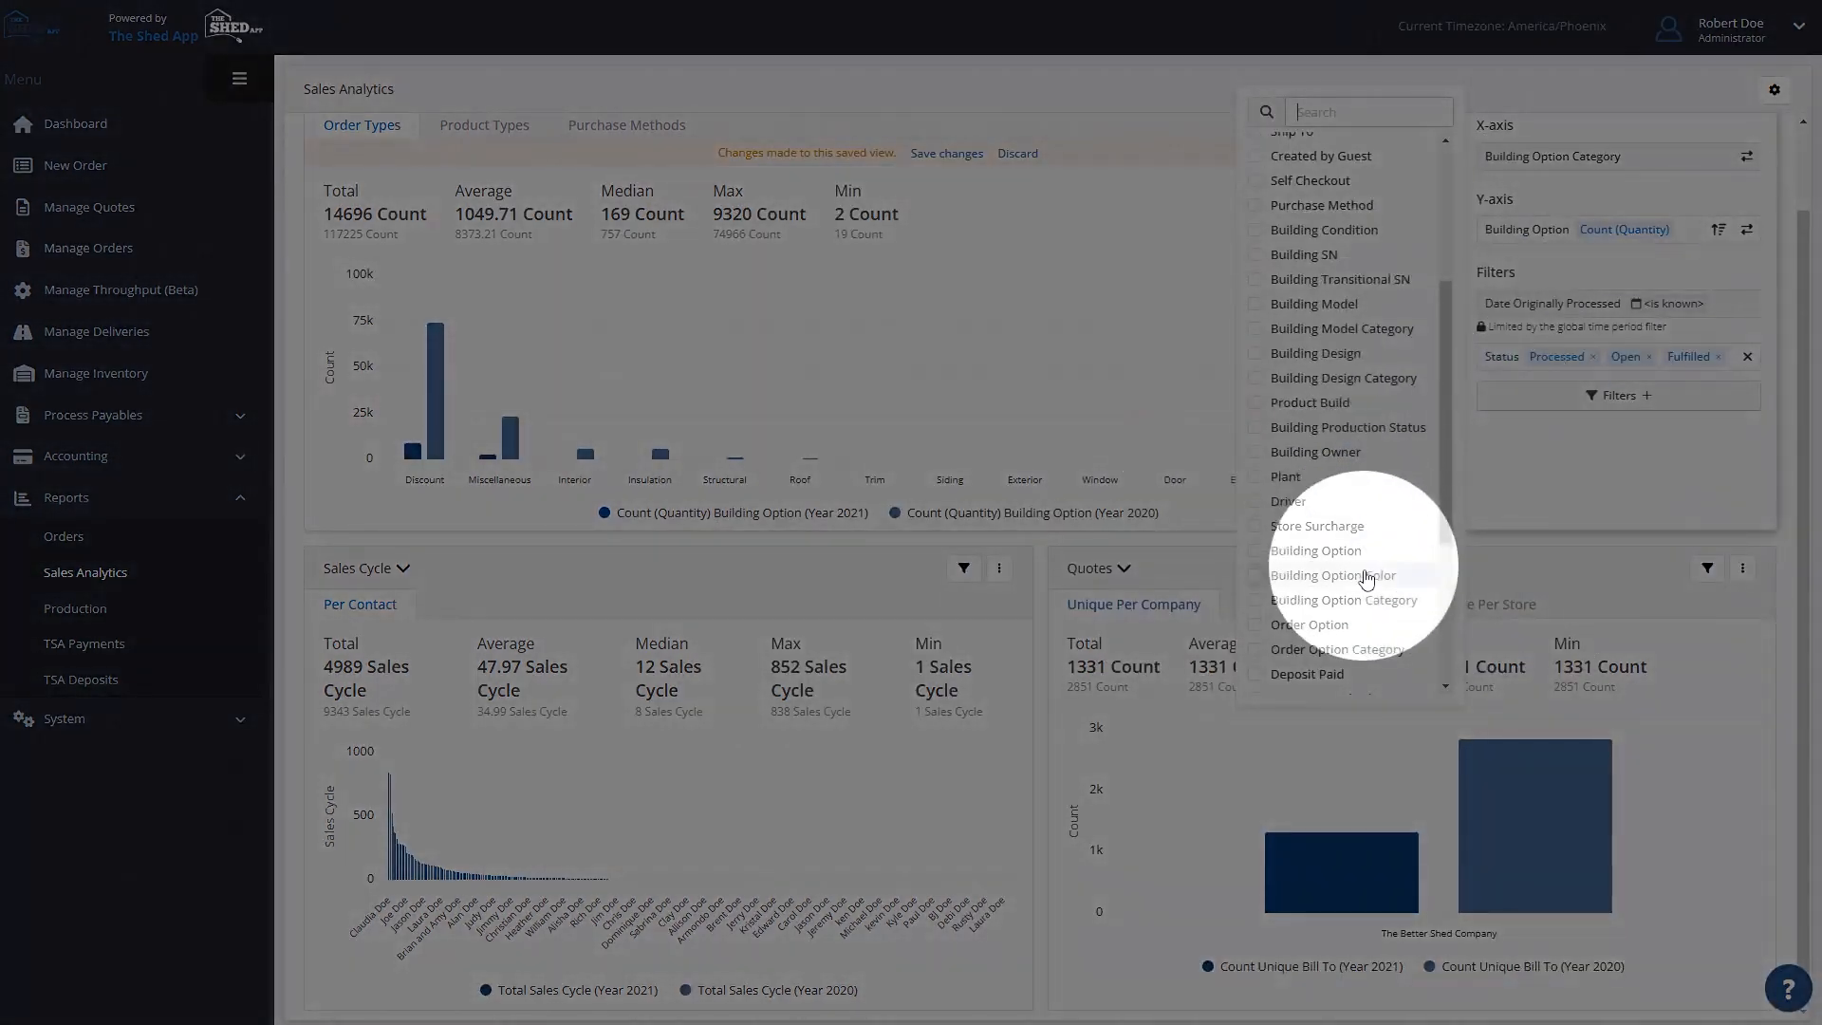
pyautogui.click(1347, 600)
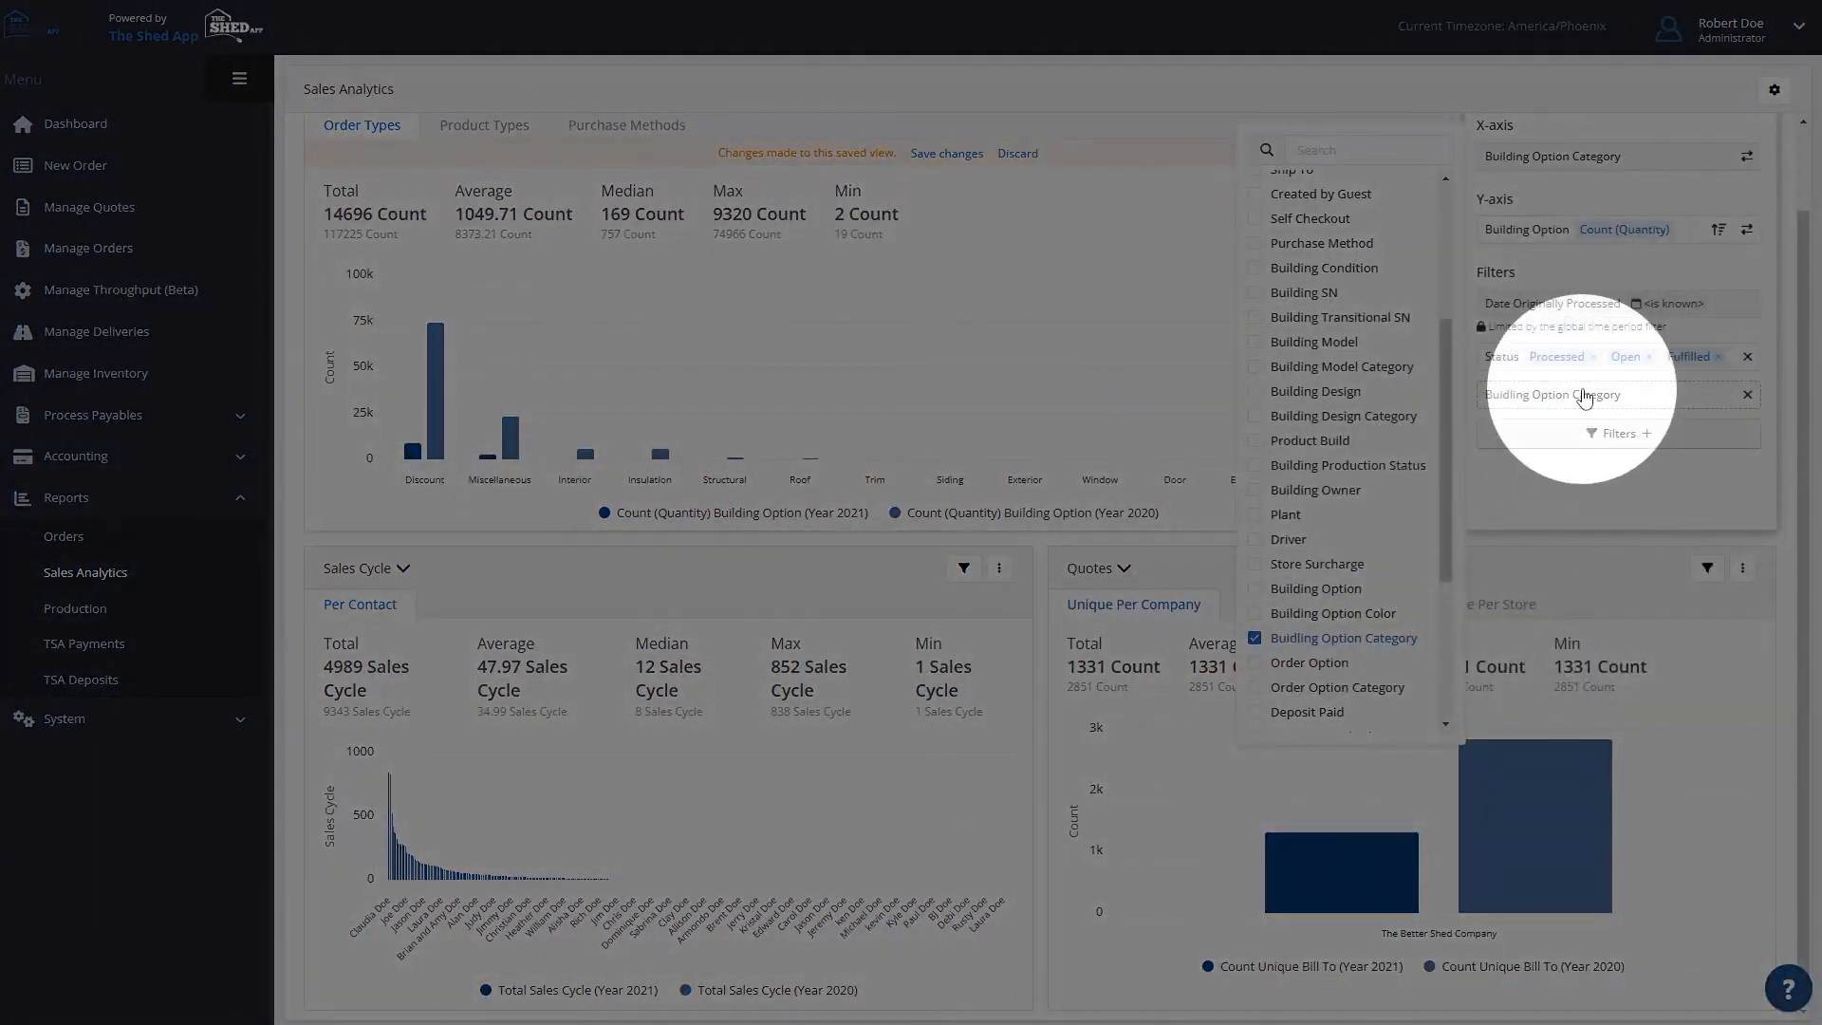
pyautogui.click(1579, 395)
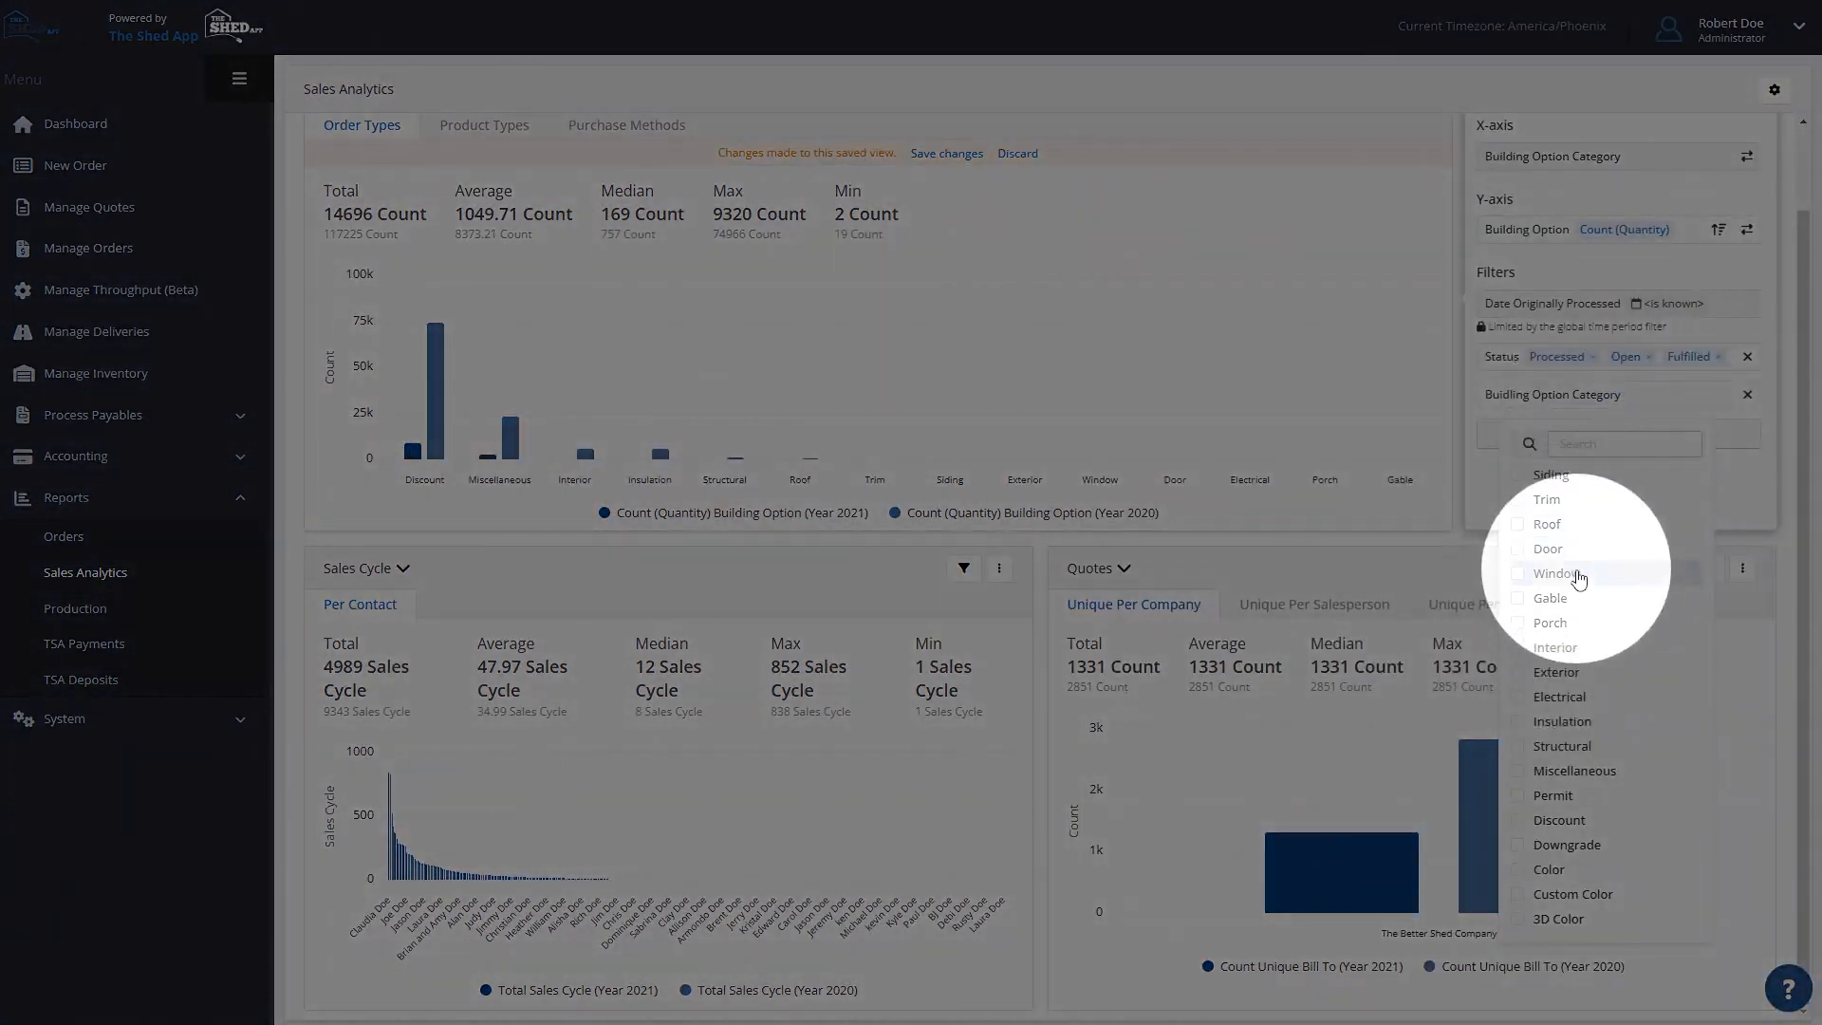
pyautogui.click(1557, 574)
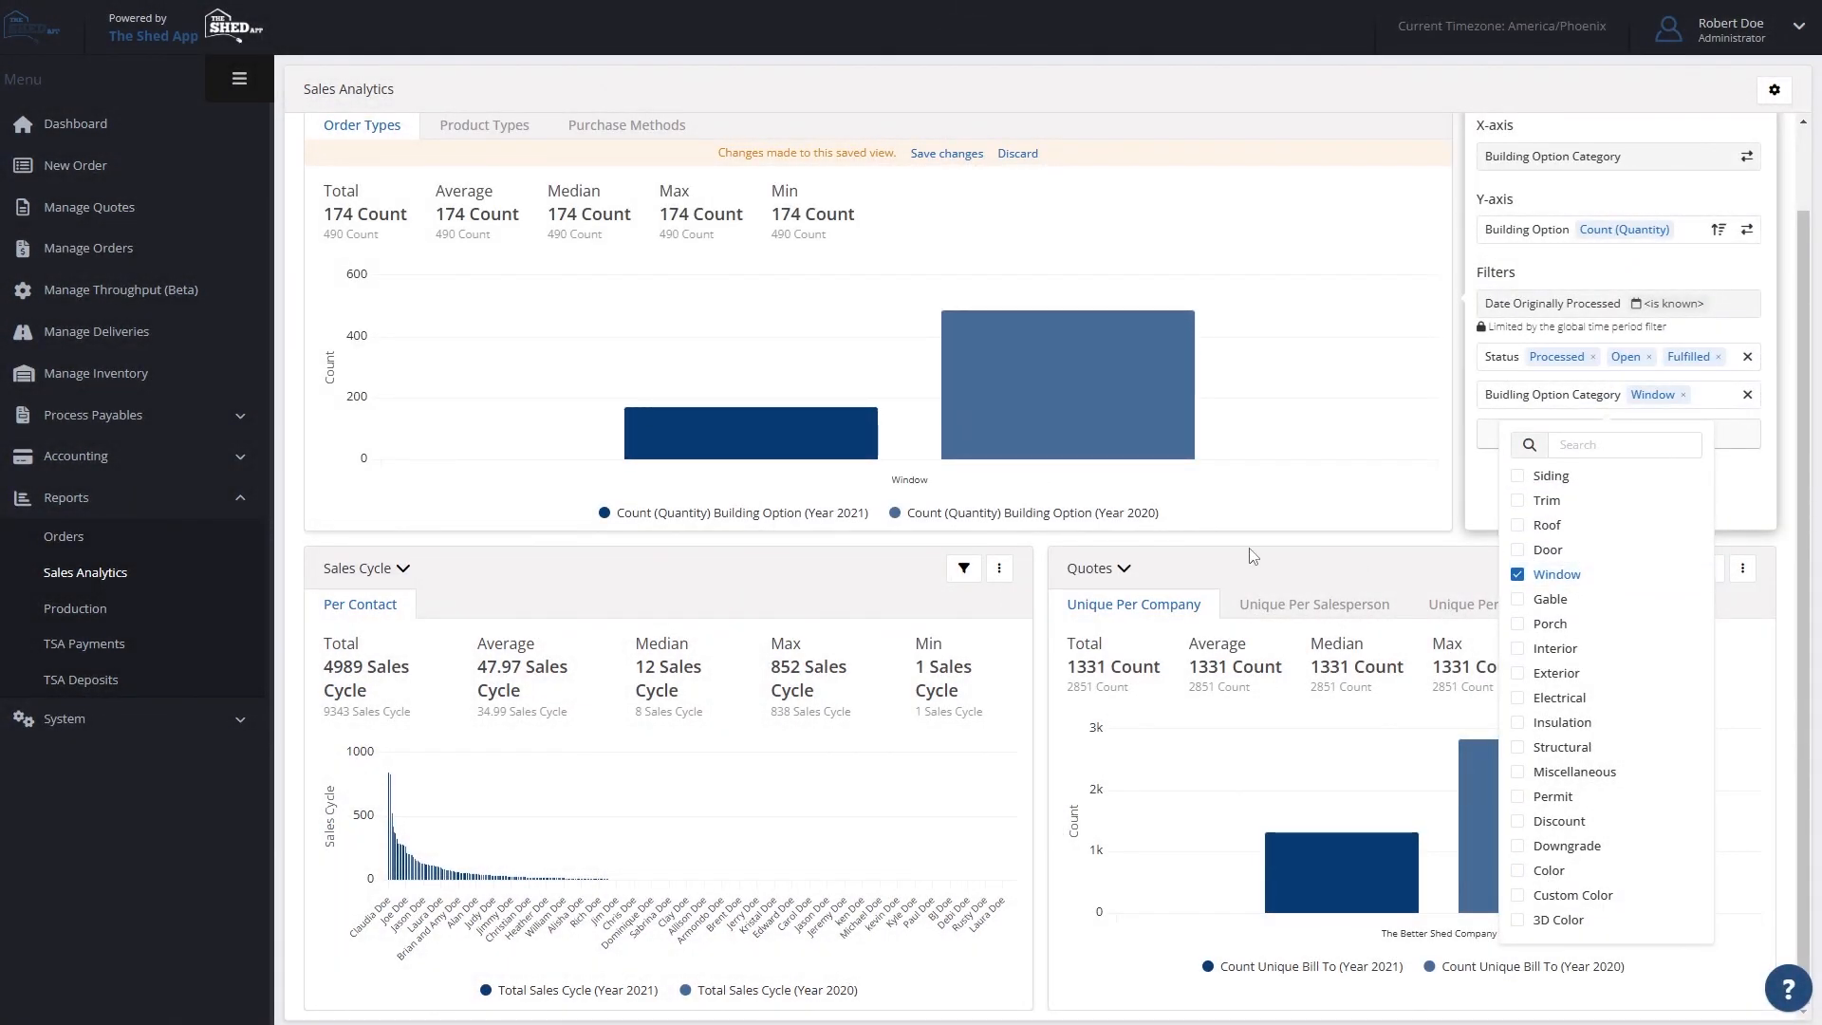
# - Set the Order Types chart's X-axis to Building Option and compare the individual window options' yearly quantities
pyautogui.moveTo(1063, 421)
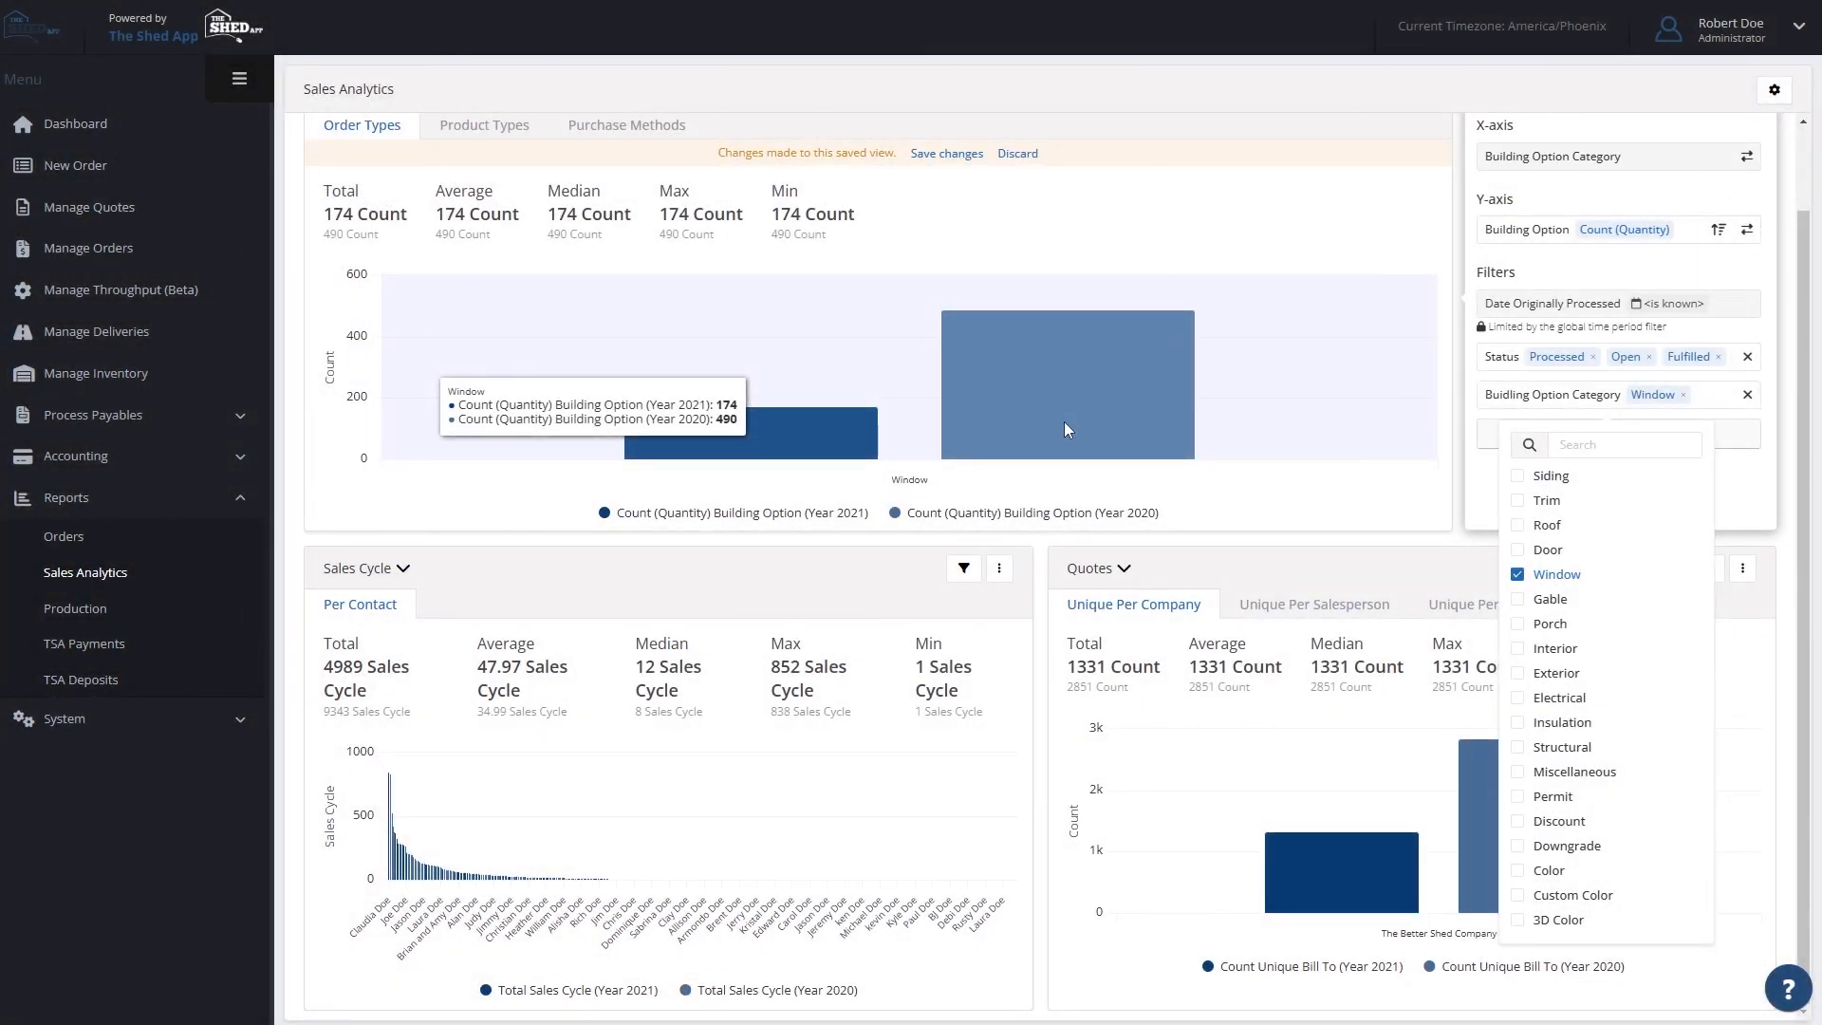
pyautogui.click(1746, 160)
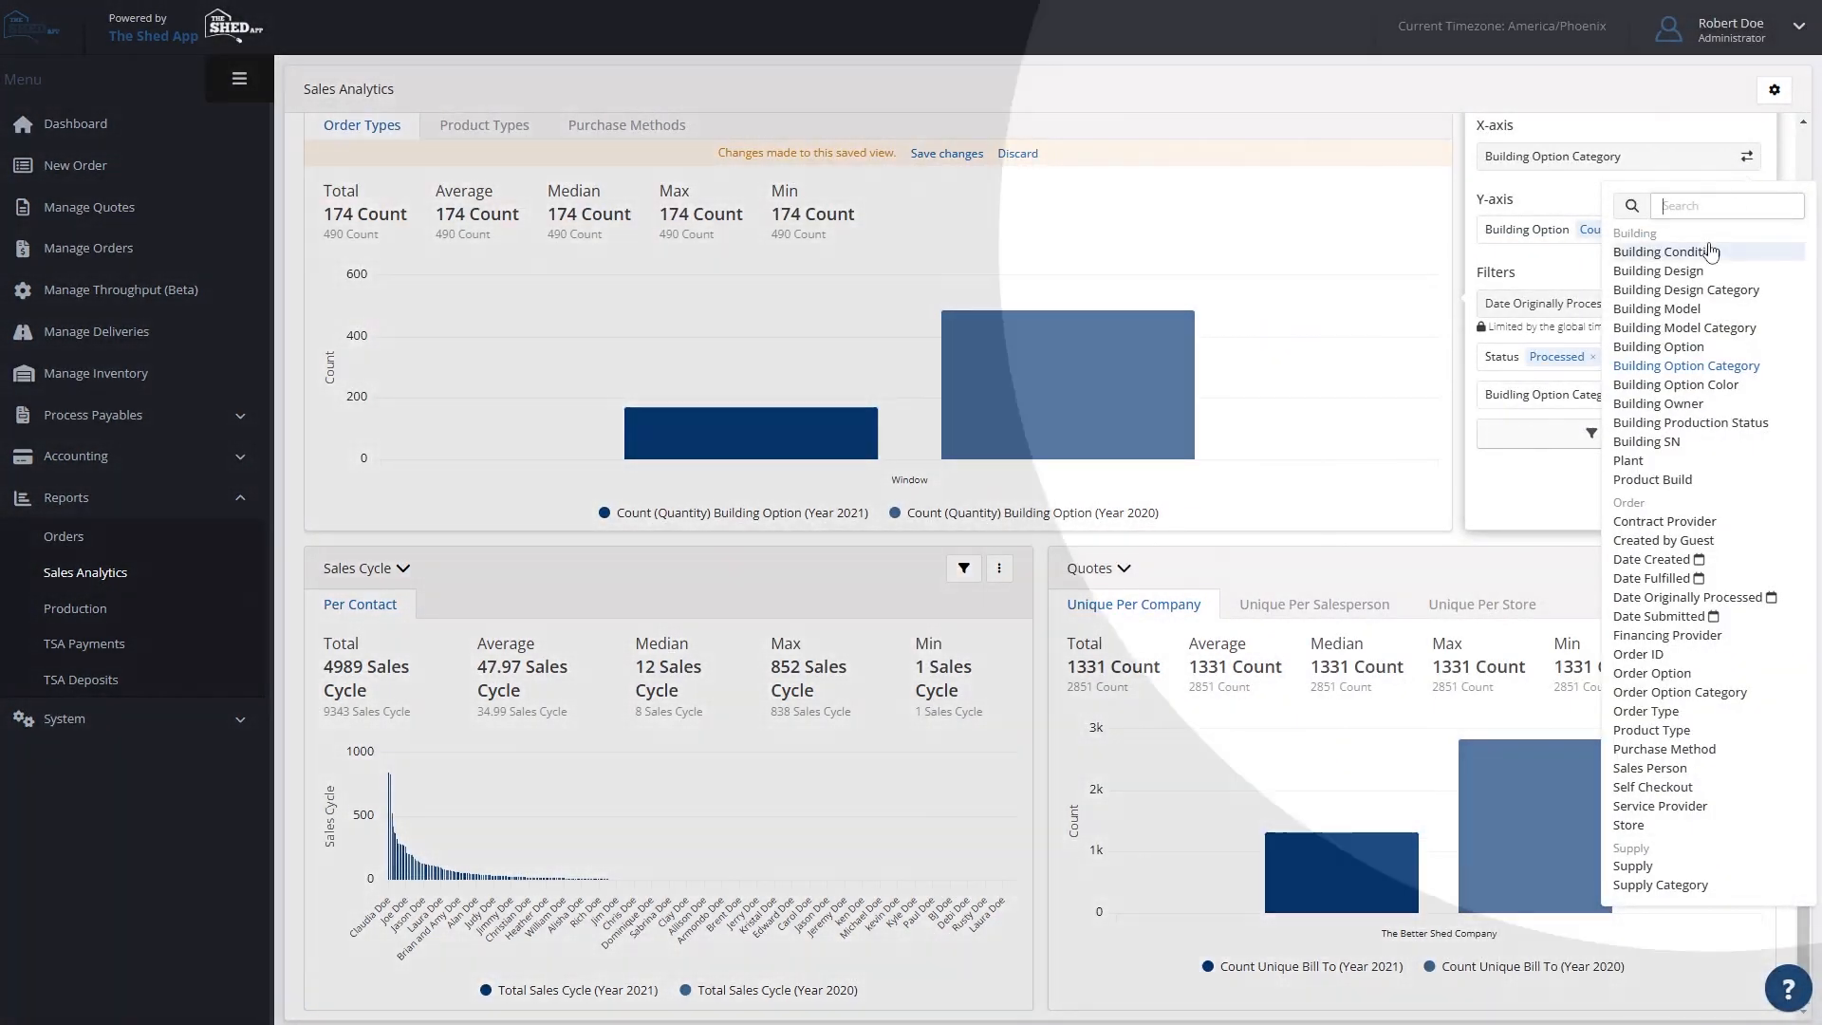
pyautogui.click(1675, 346)
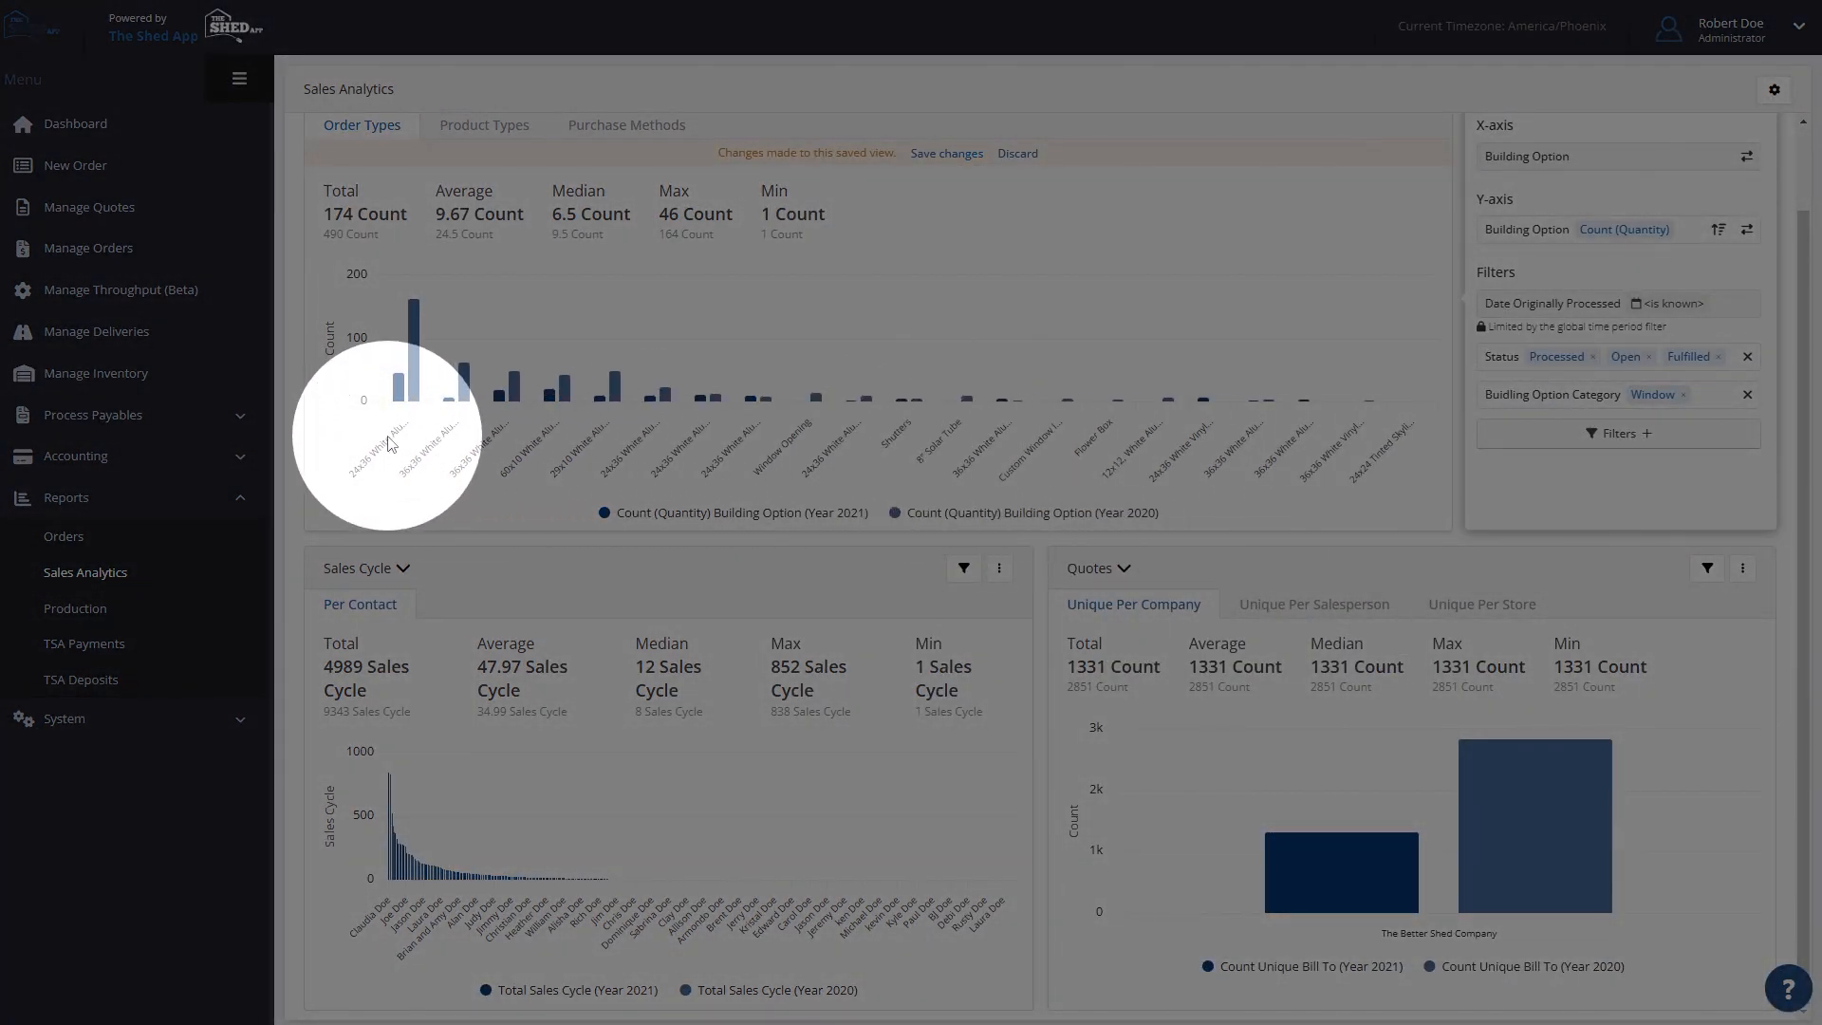
pyautogui.moveTo(406, 353)
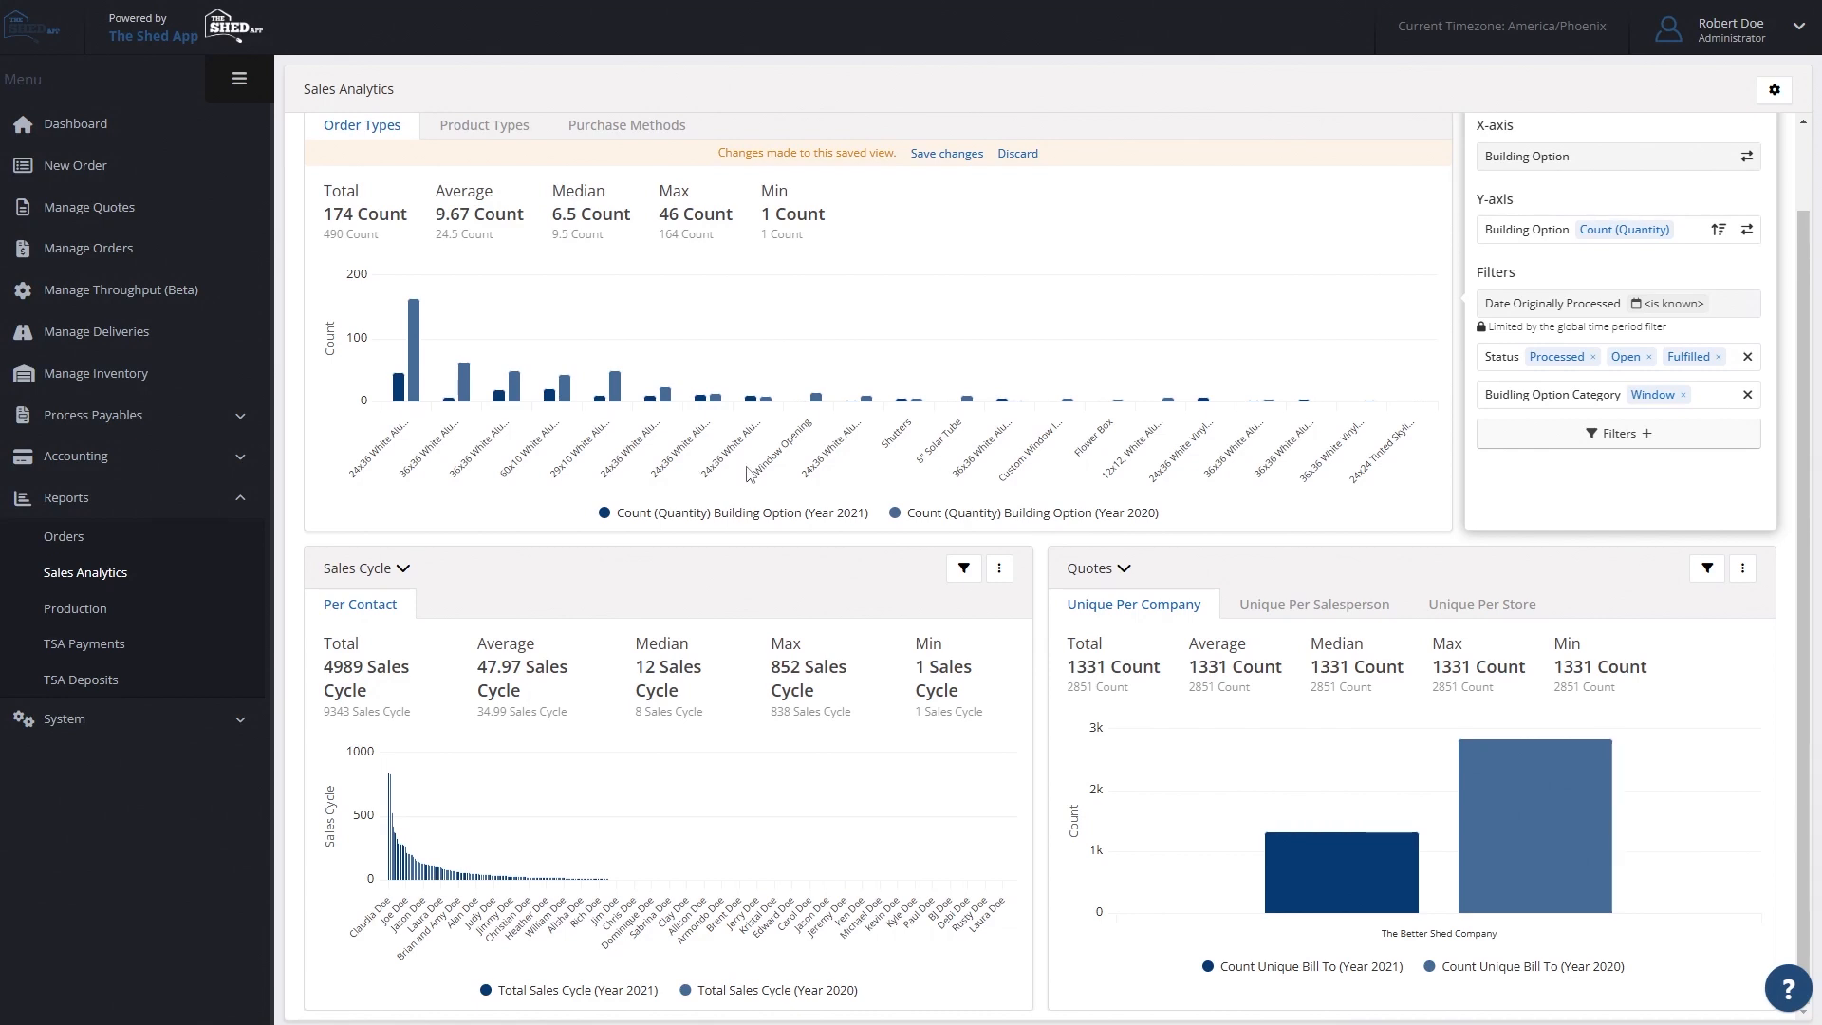
# - Close the Order Types chart's axes and filters settings and check which view options Order Detail offers
pyautogui.scroll(1, 1267, 389)
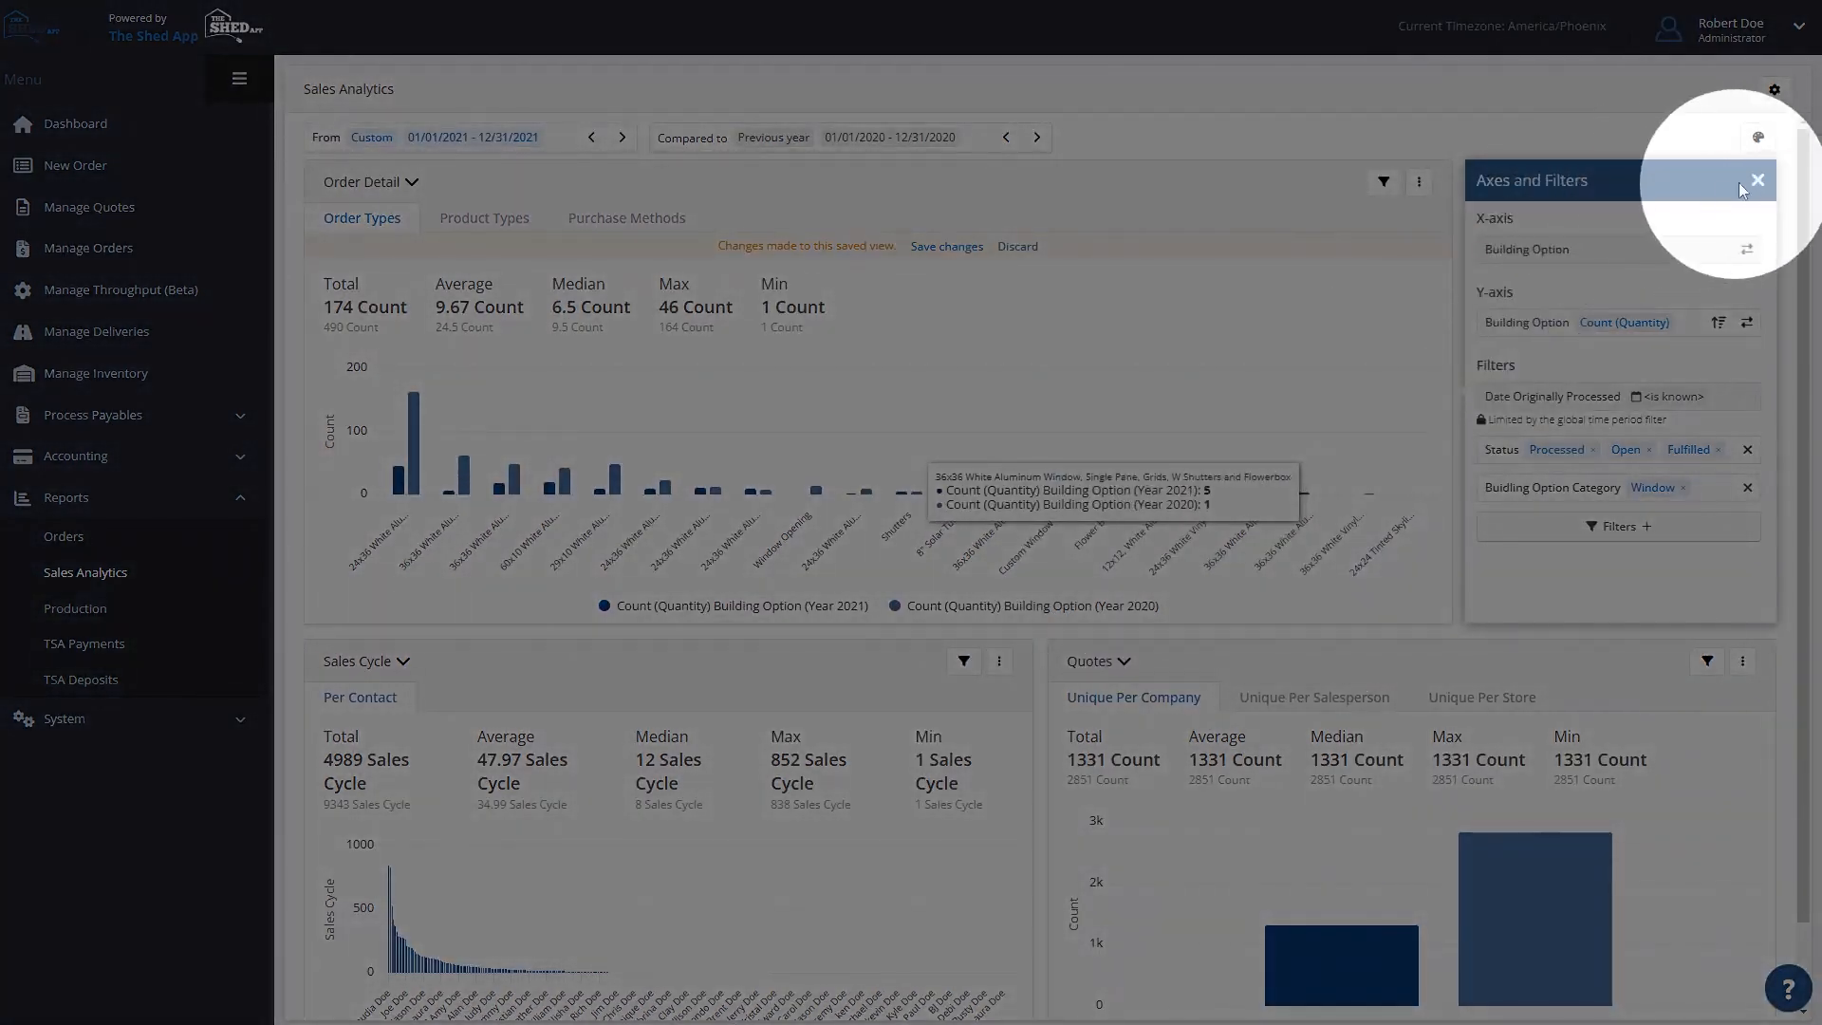
pyautogui.click(1756, 180)
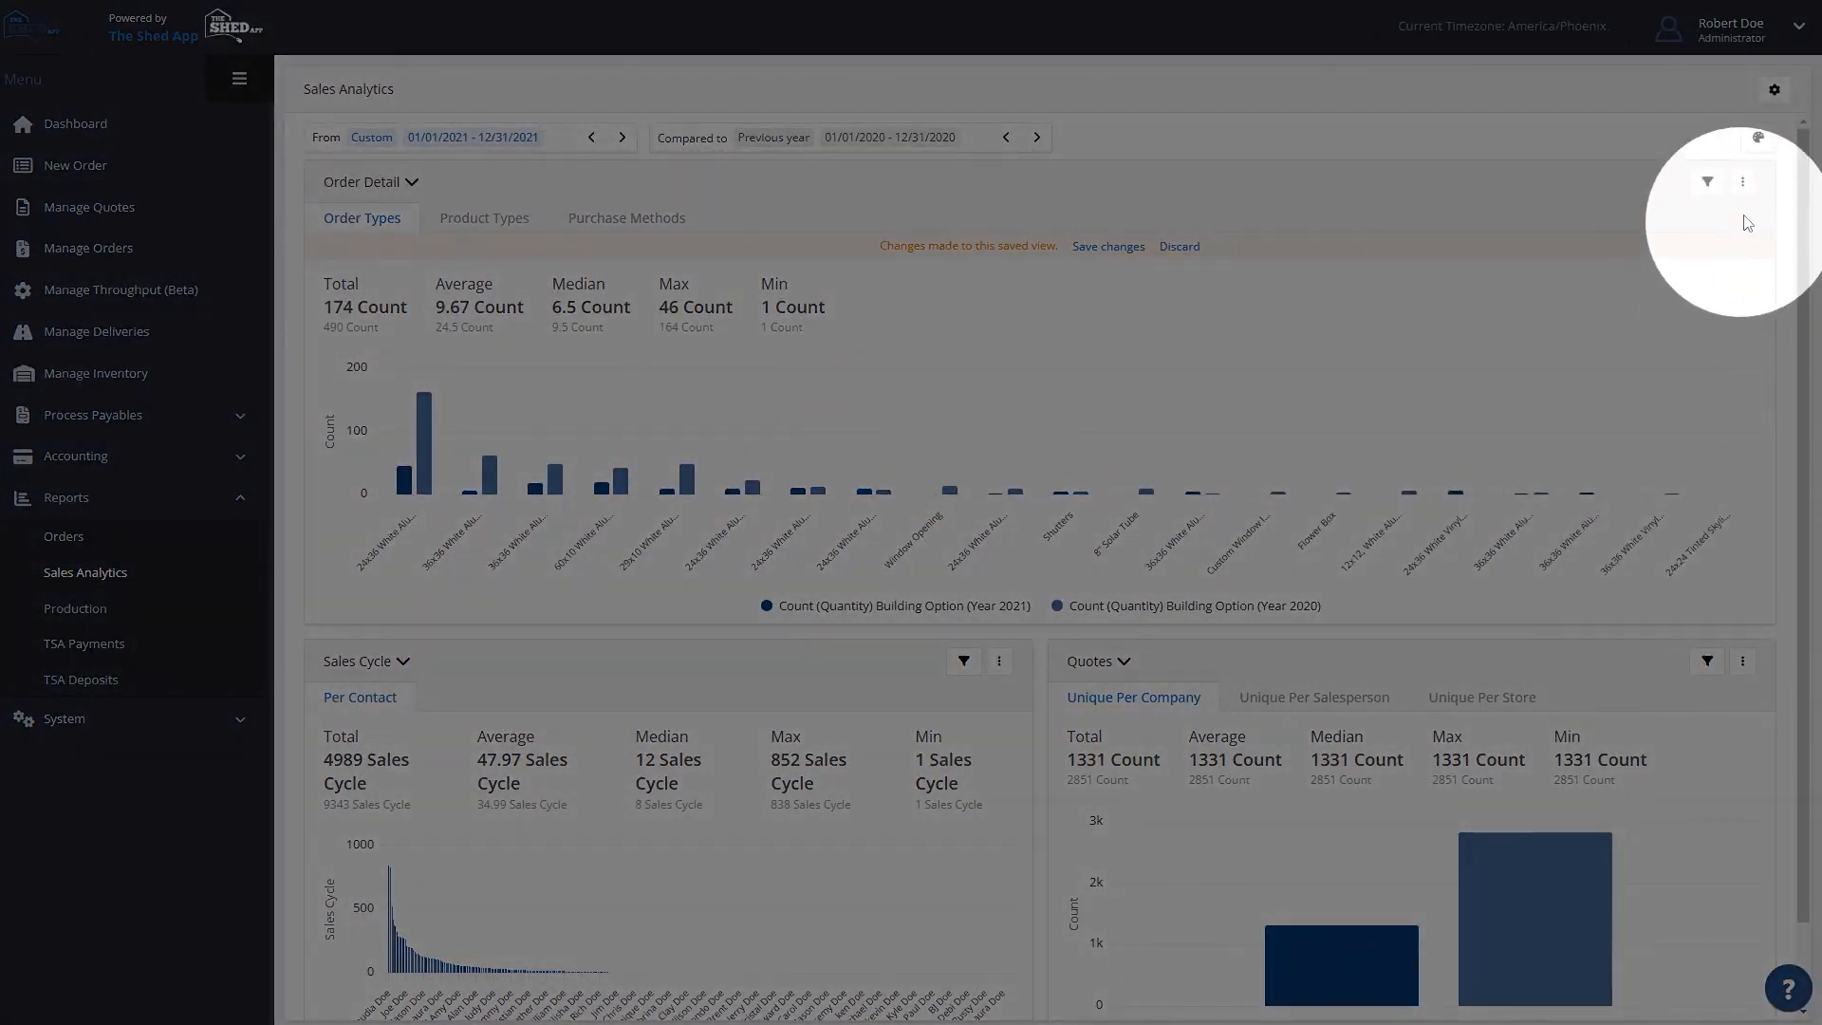
pyautogui.click(1744, 185)
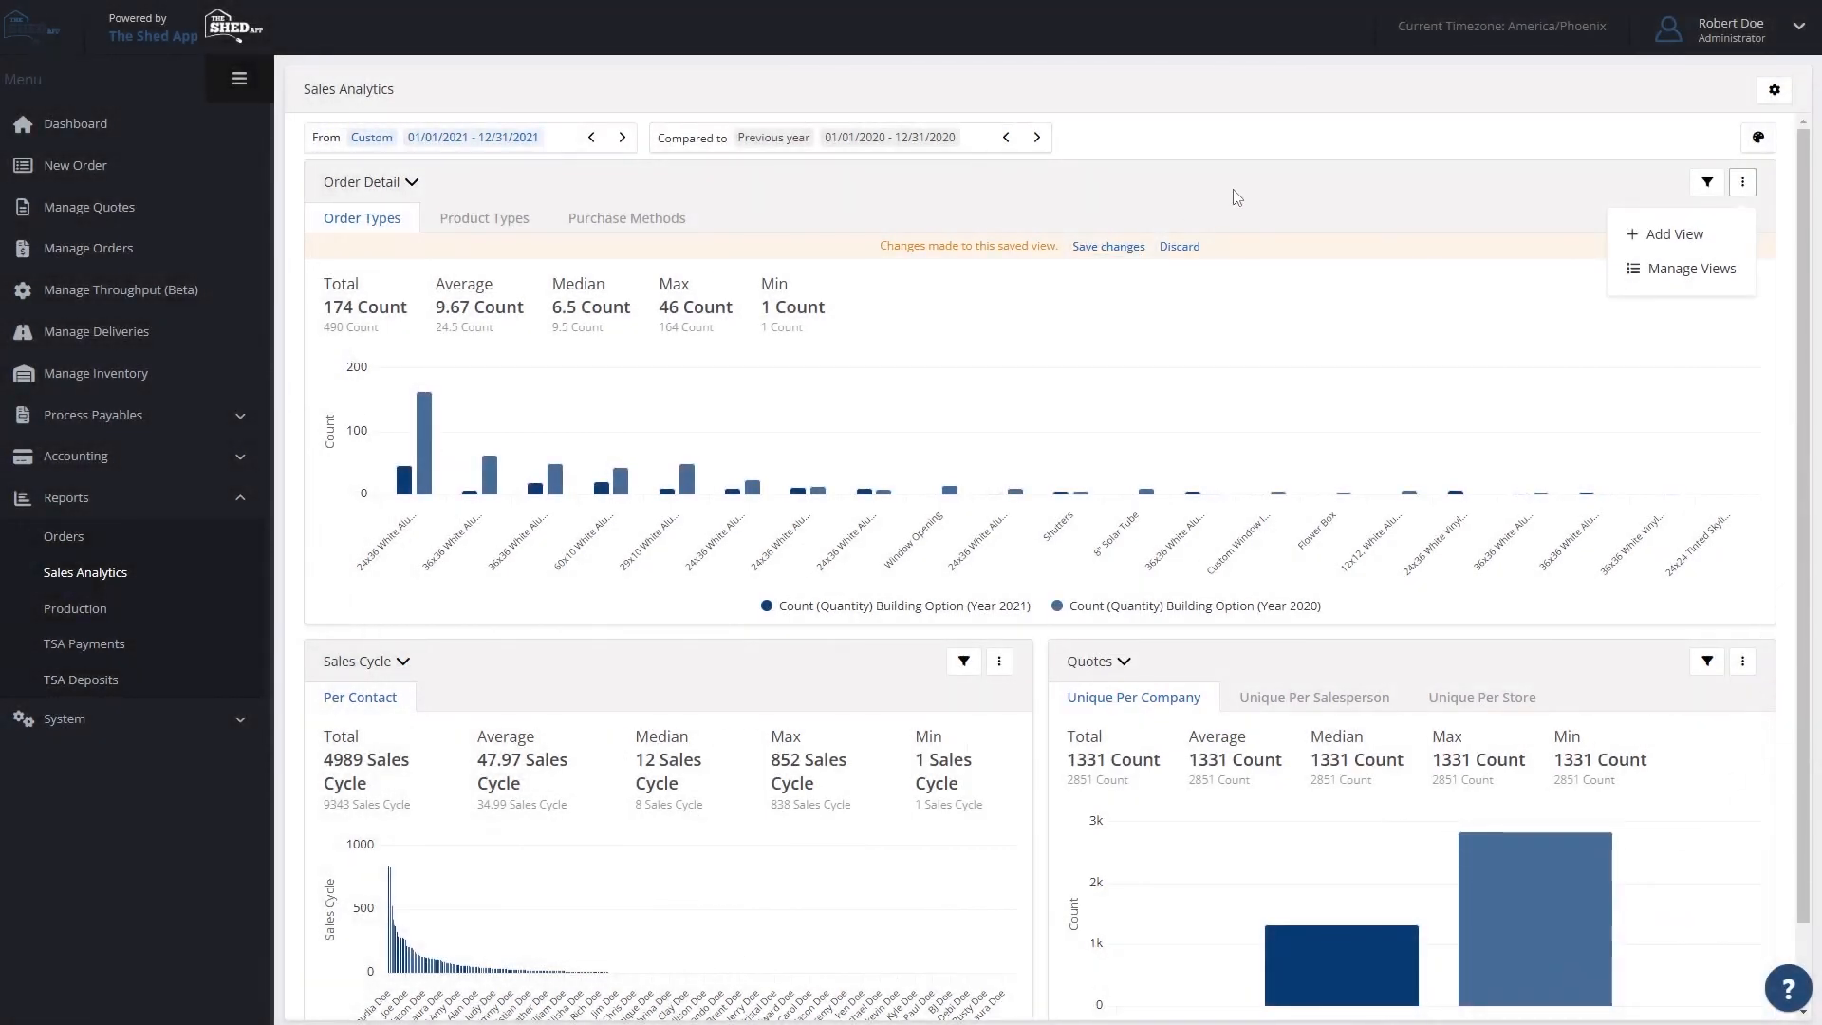
pyautogui.click(1233, 197)
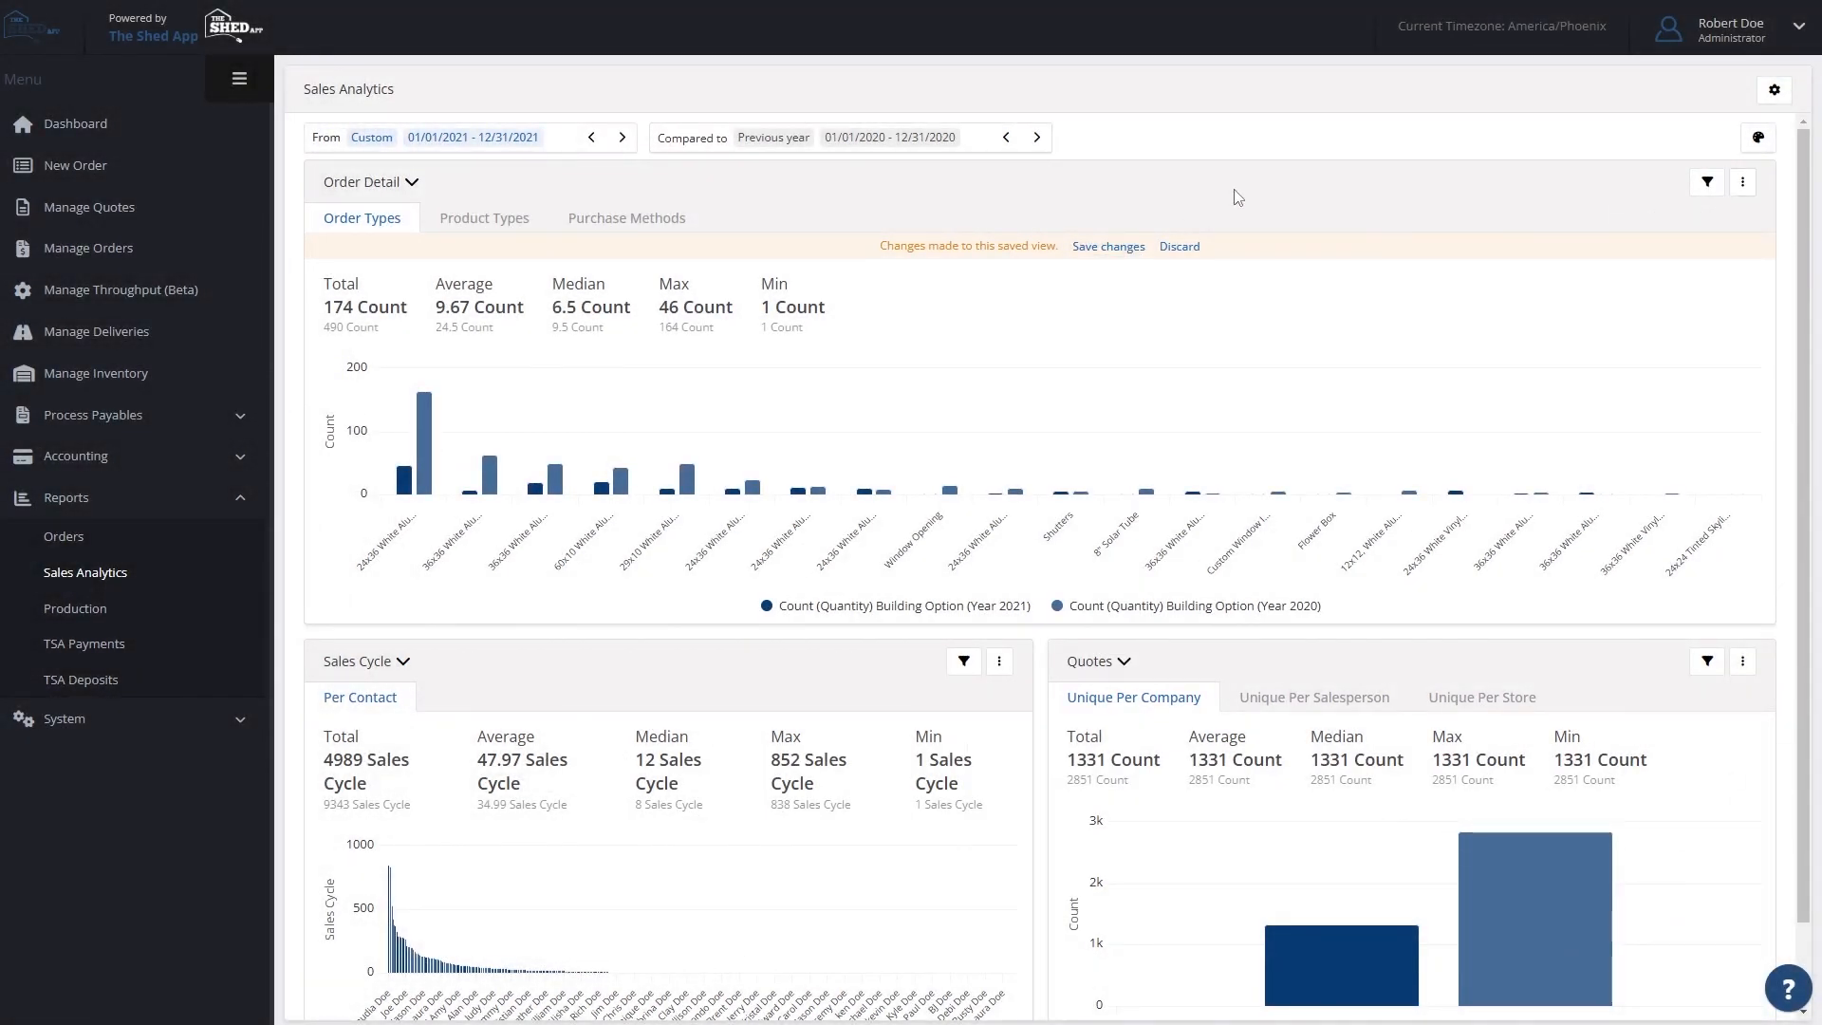
# - Set the Sales Cycle chart's X-axis to Became Customer Salesperson and its Y-axis to the Average of Sales Cycle
pyautogui.scroll(-1, 1148, 399)
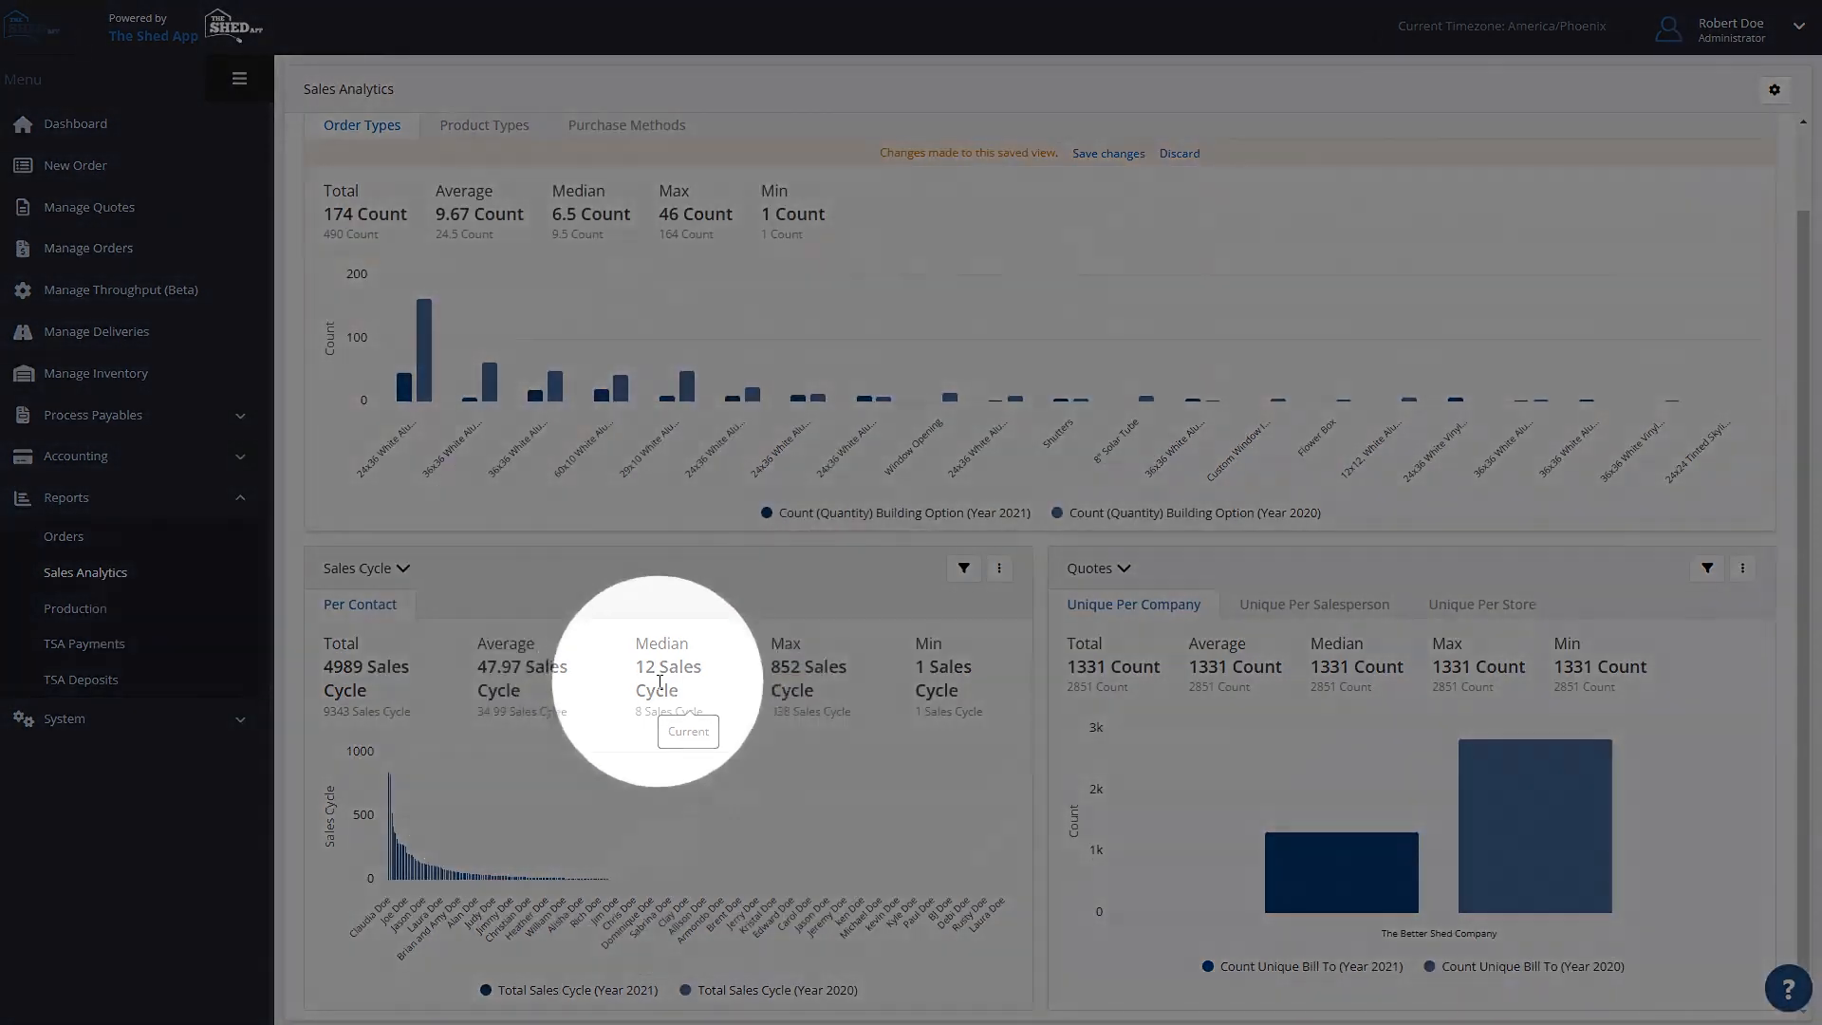
pyautogui.click(963, 569)
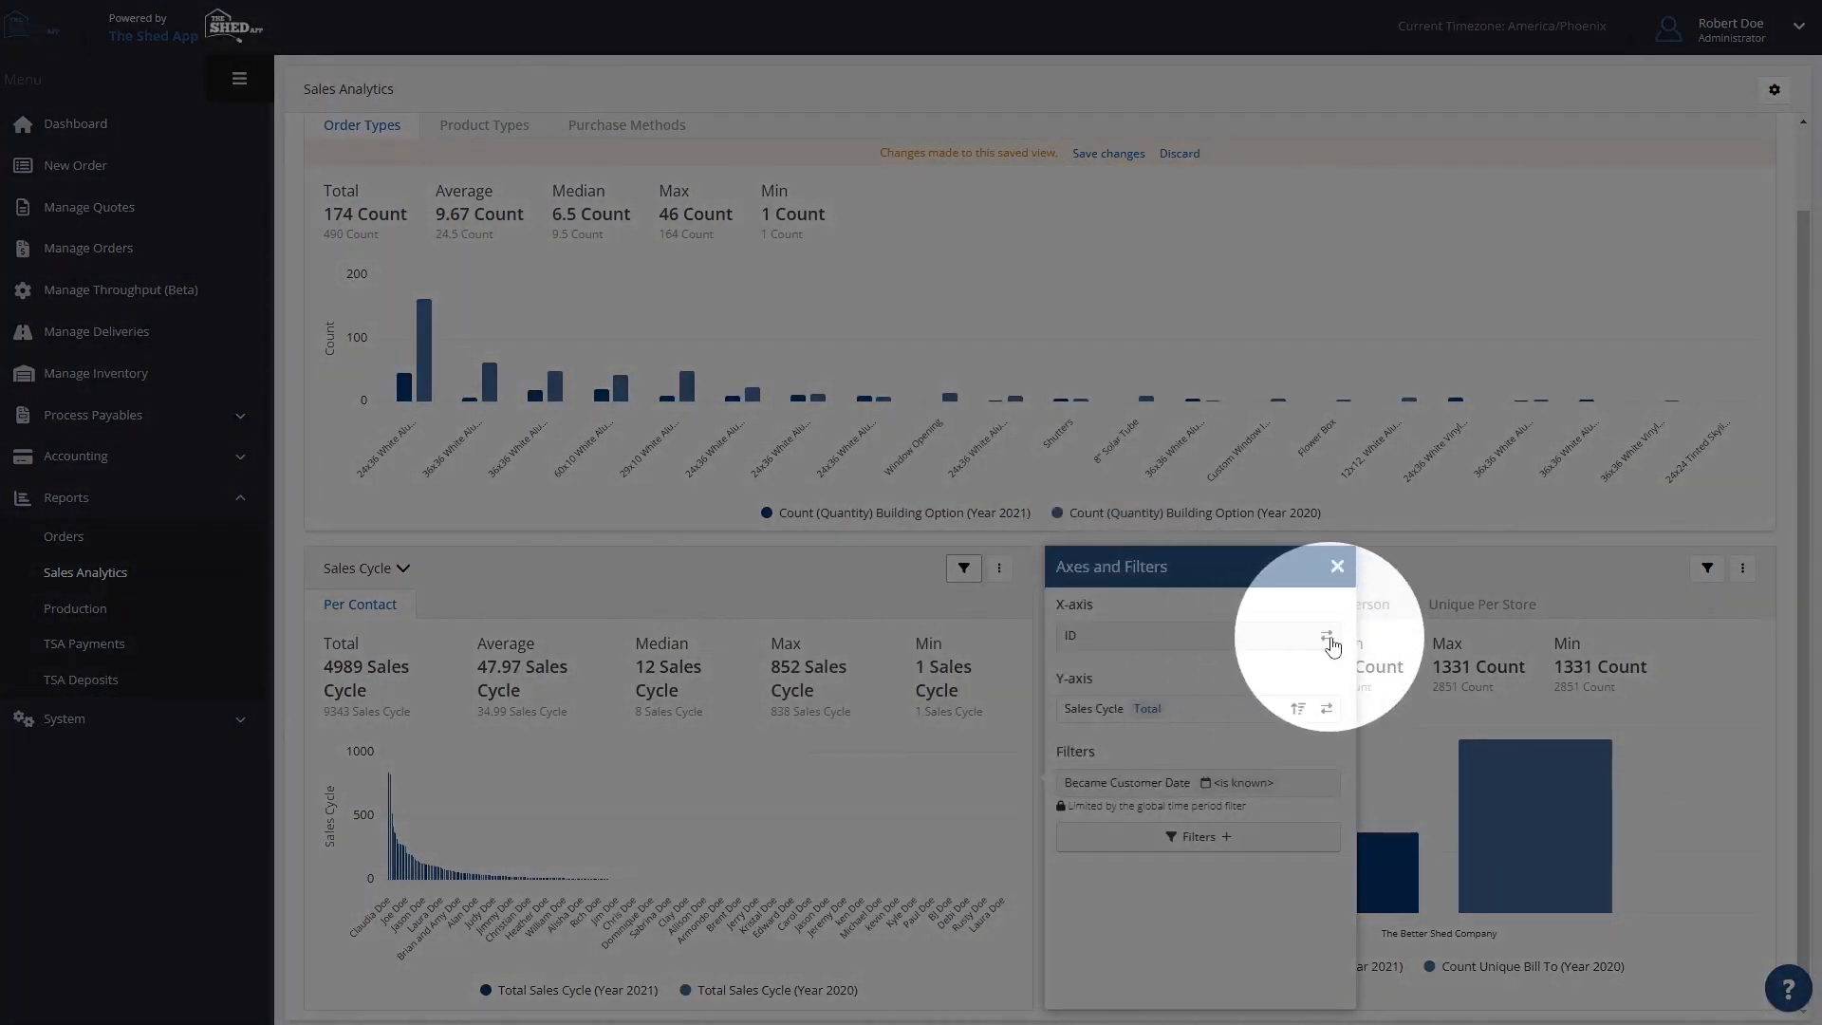
pyautogui.click(1326, 636)
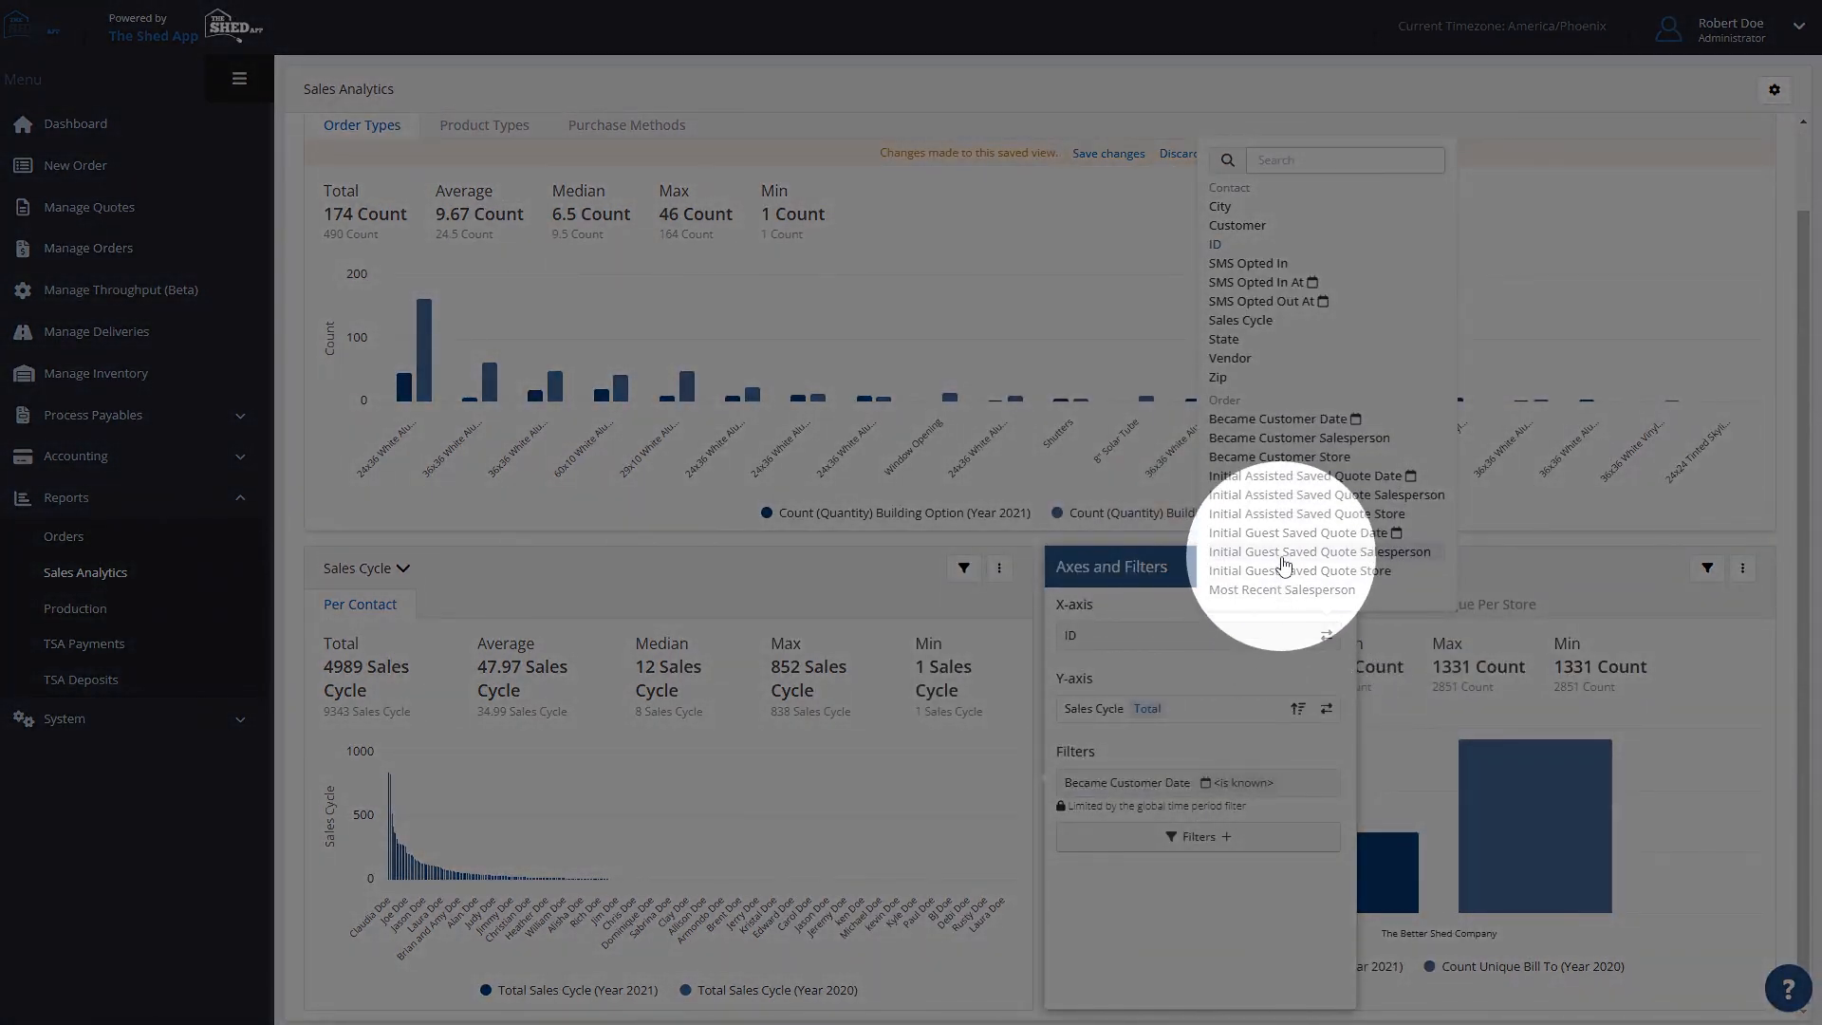
pyautogui.click(1287, 439)
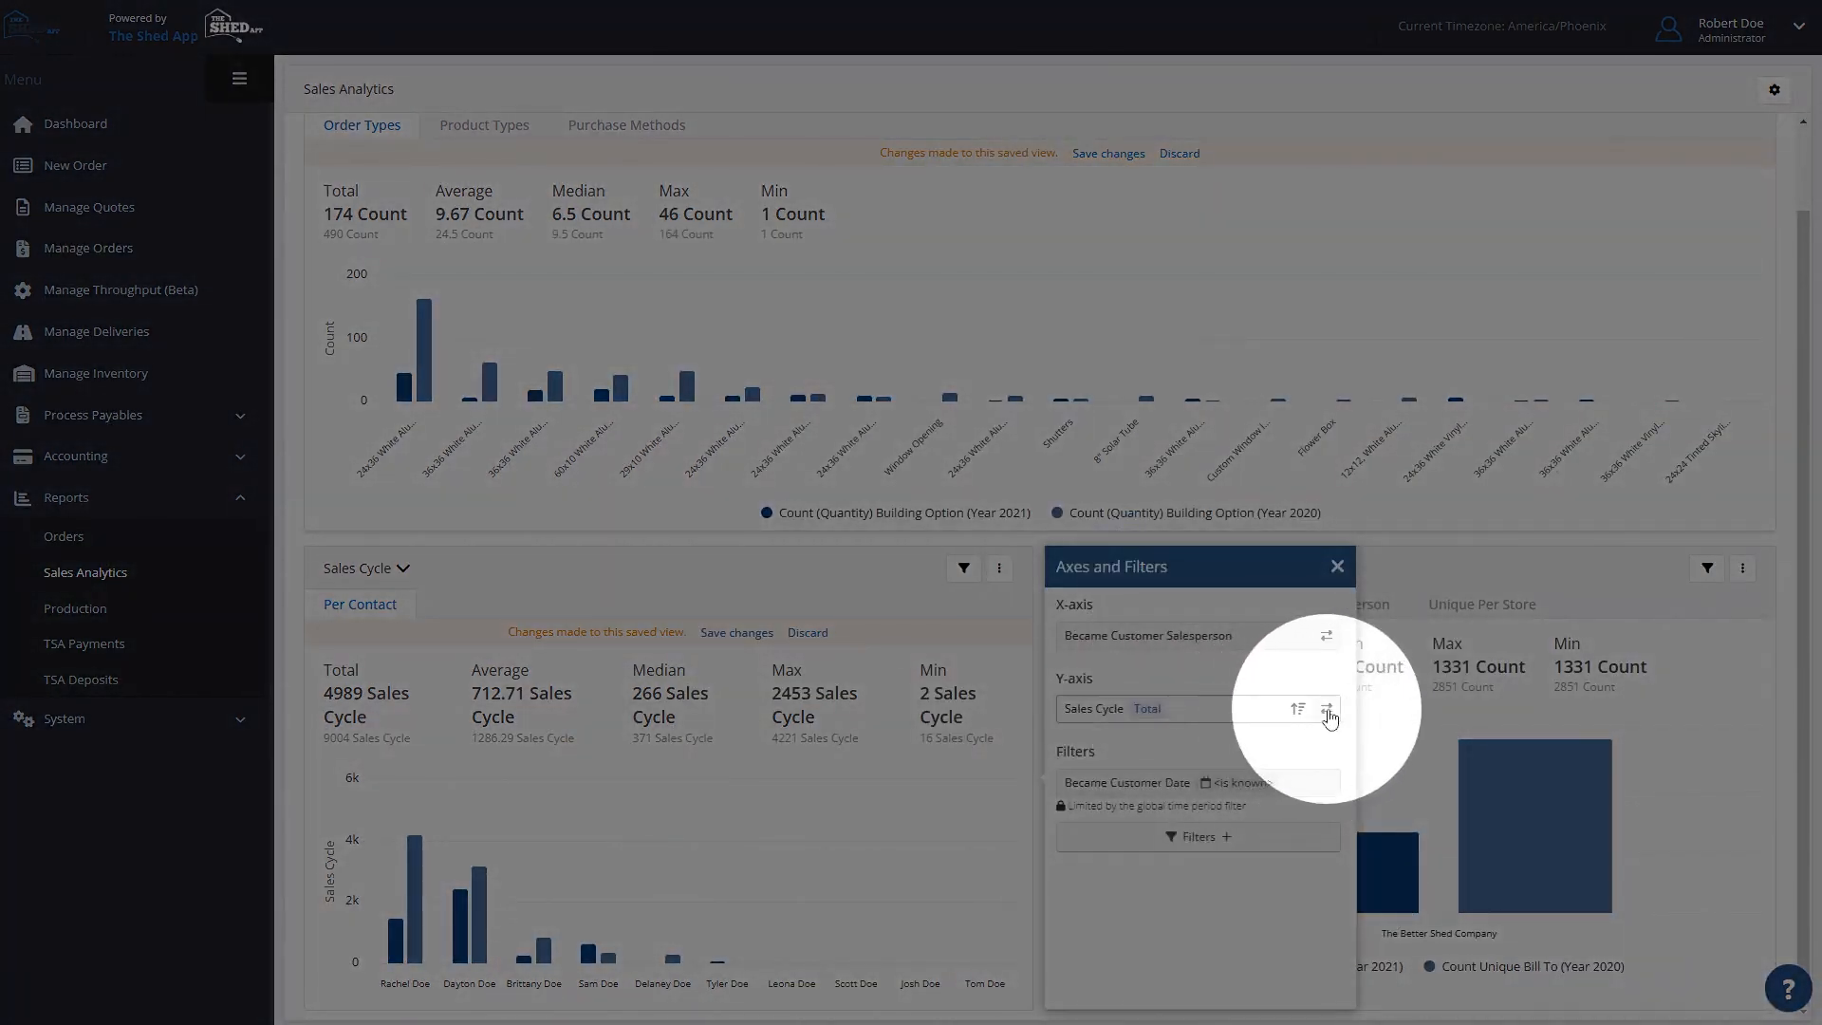
pyautogui.click(1327, 712)
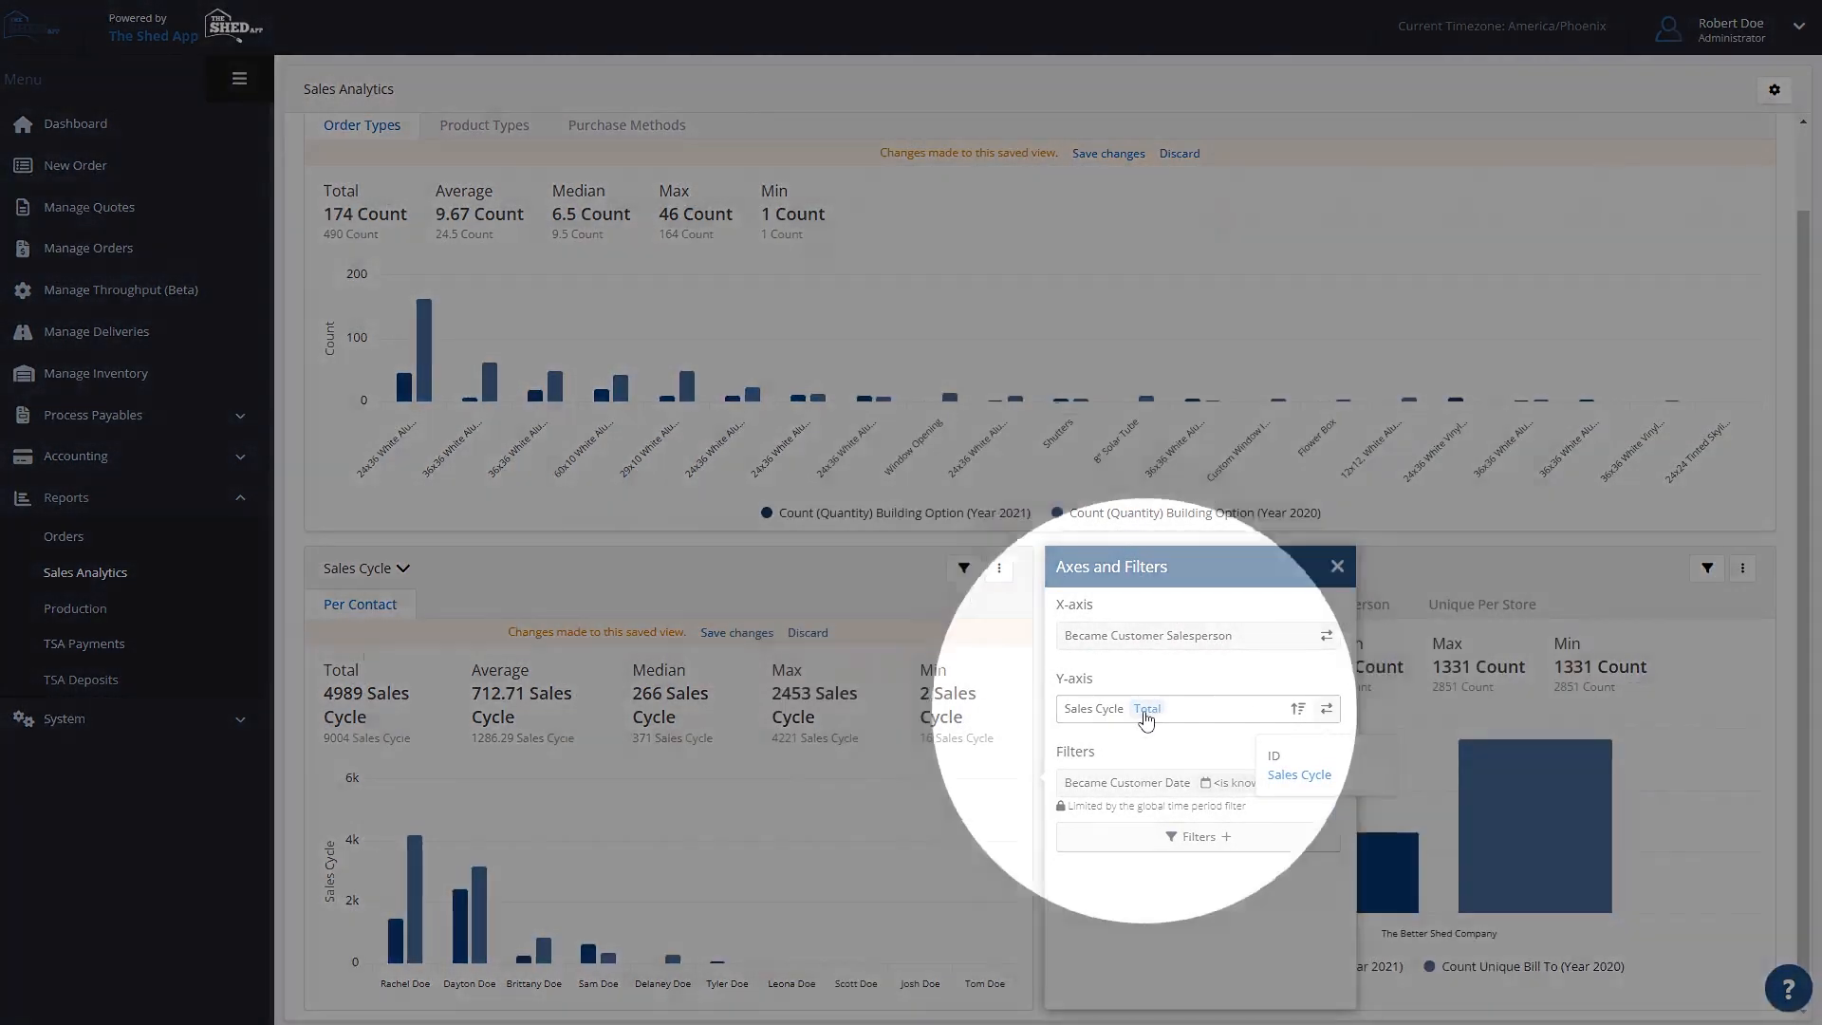
pyautogui.click(1150, 712)
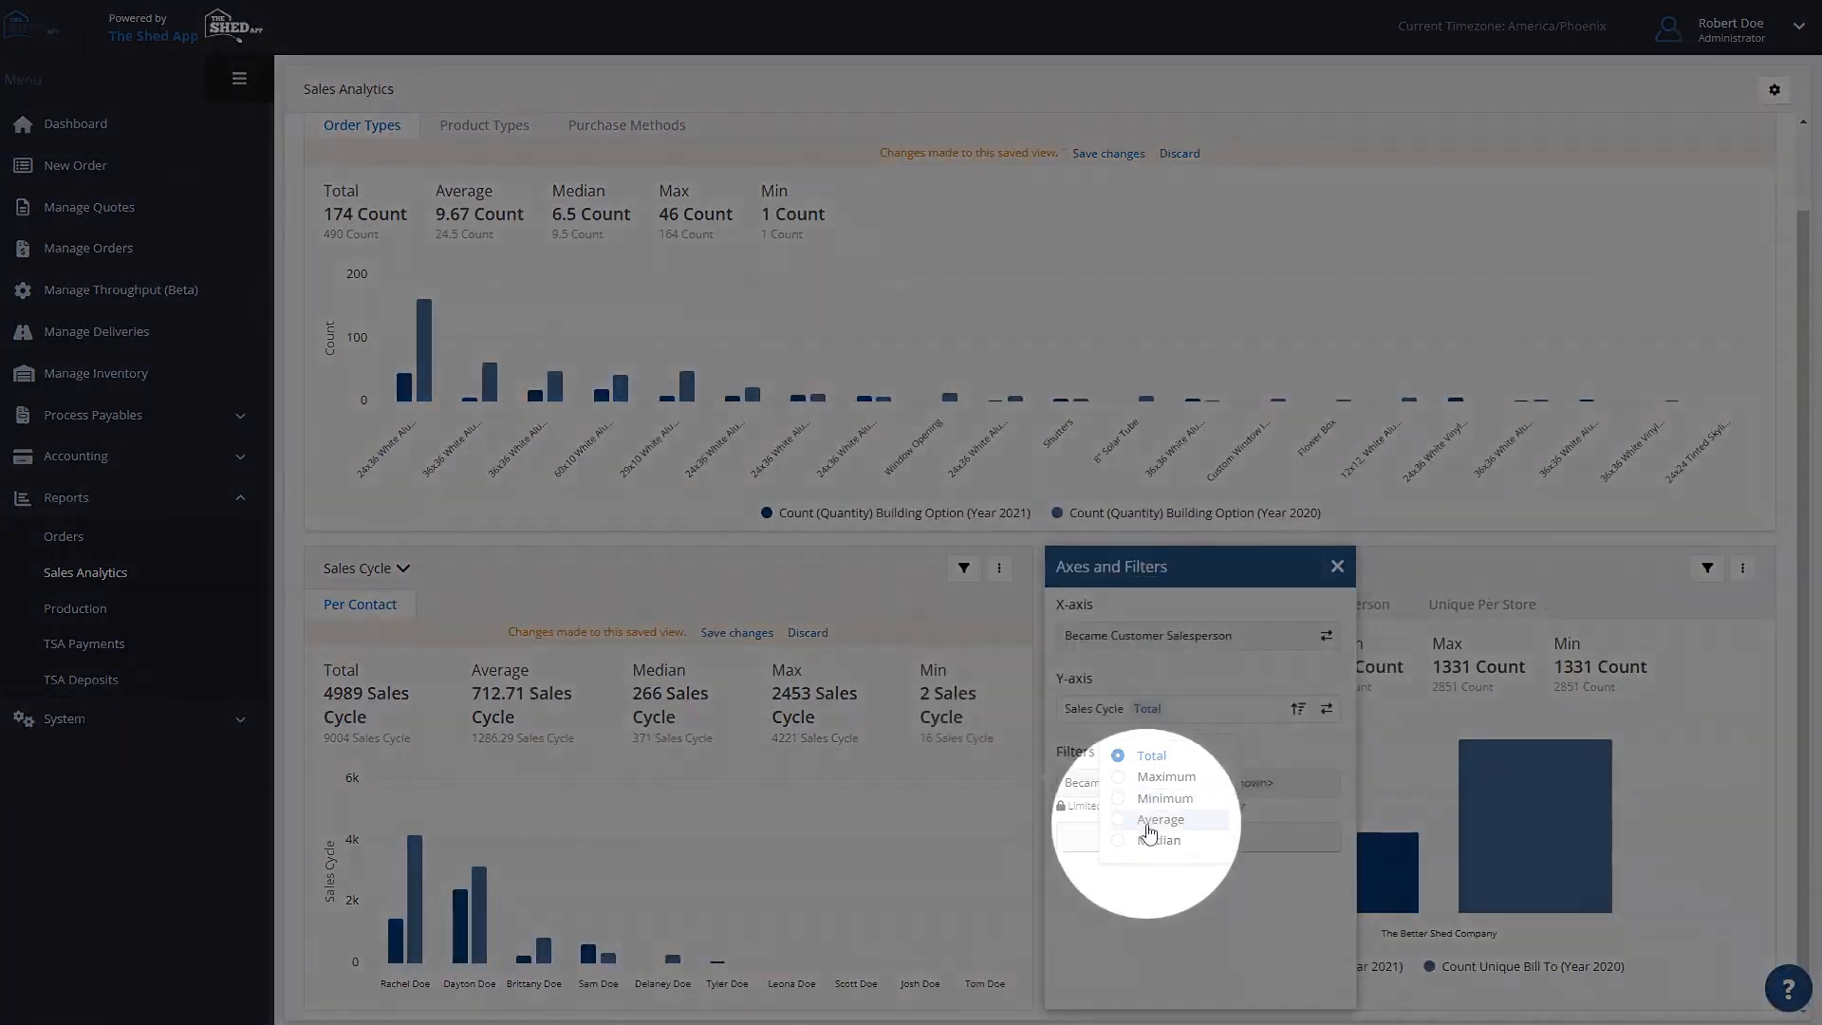
pyautogui.click(1154, 820)
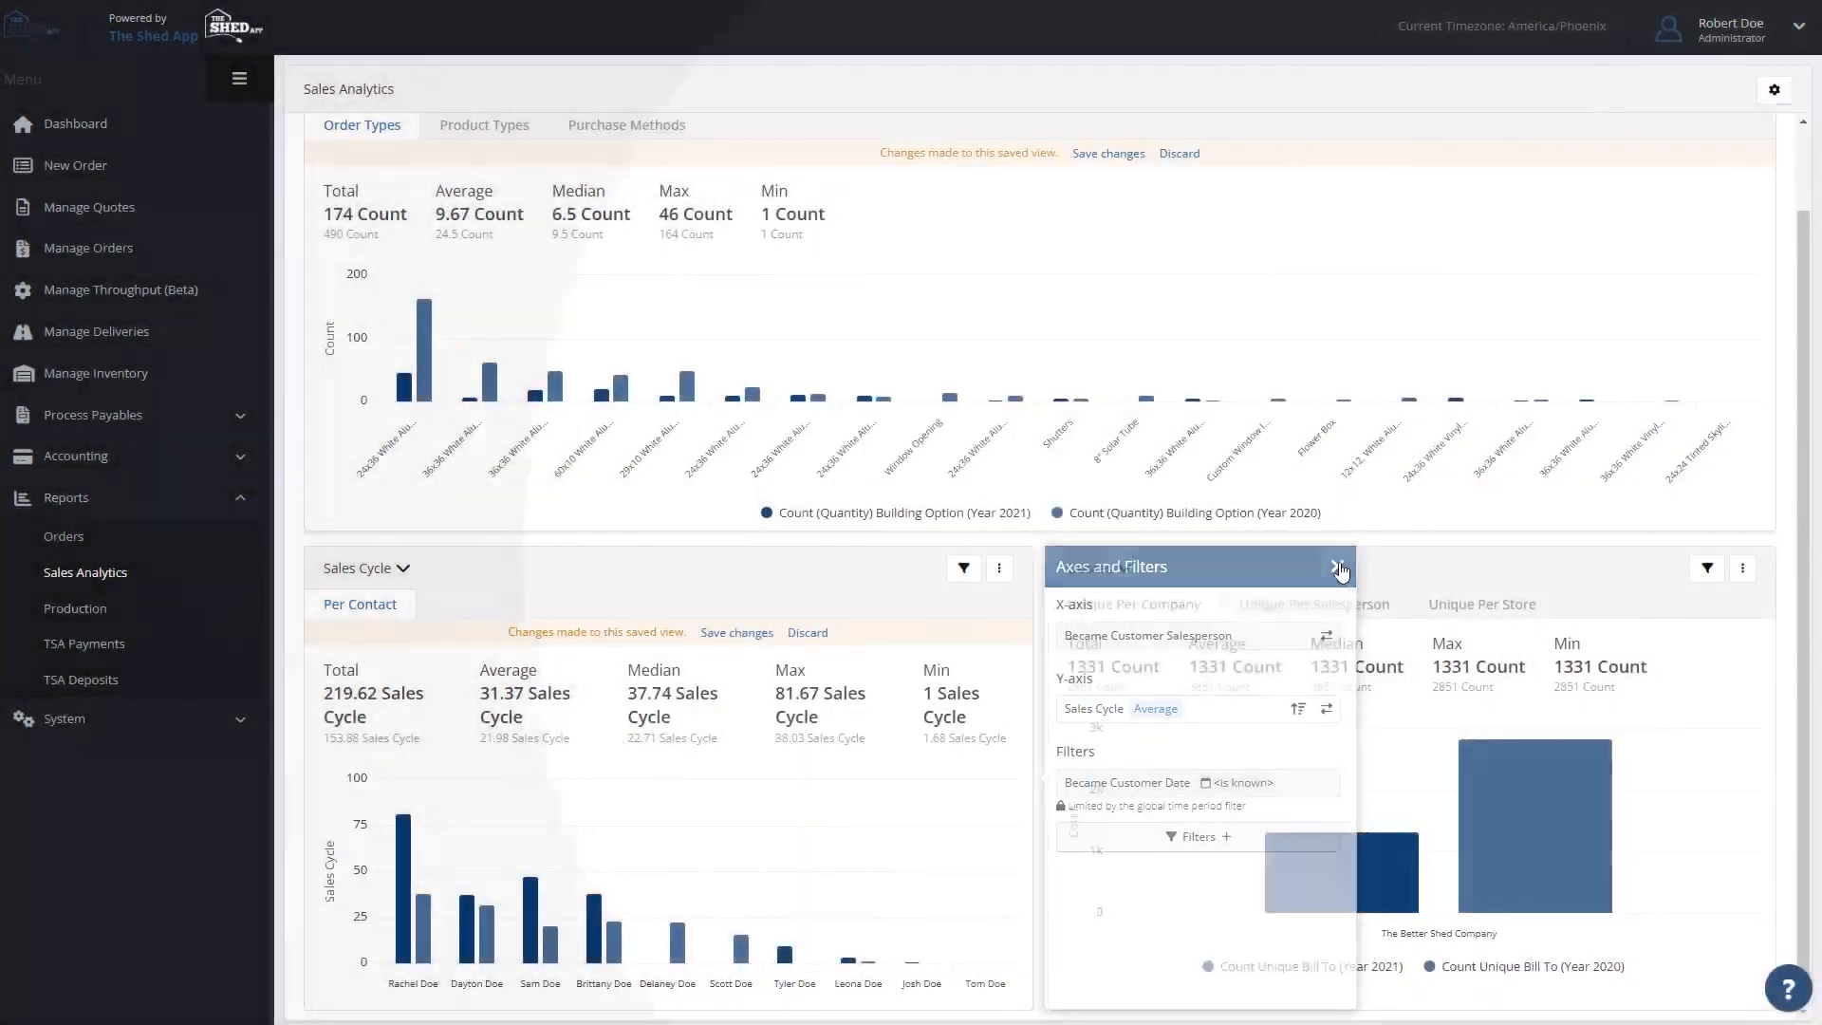
pyautogui.click(1337, 570)
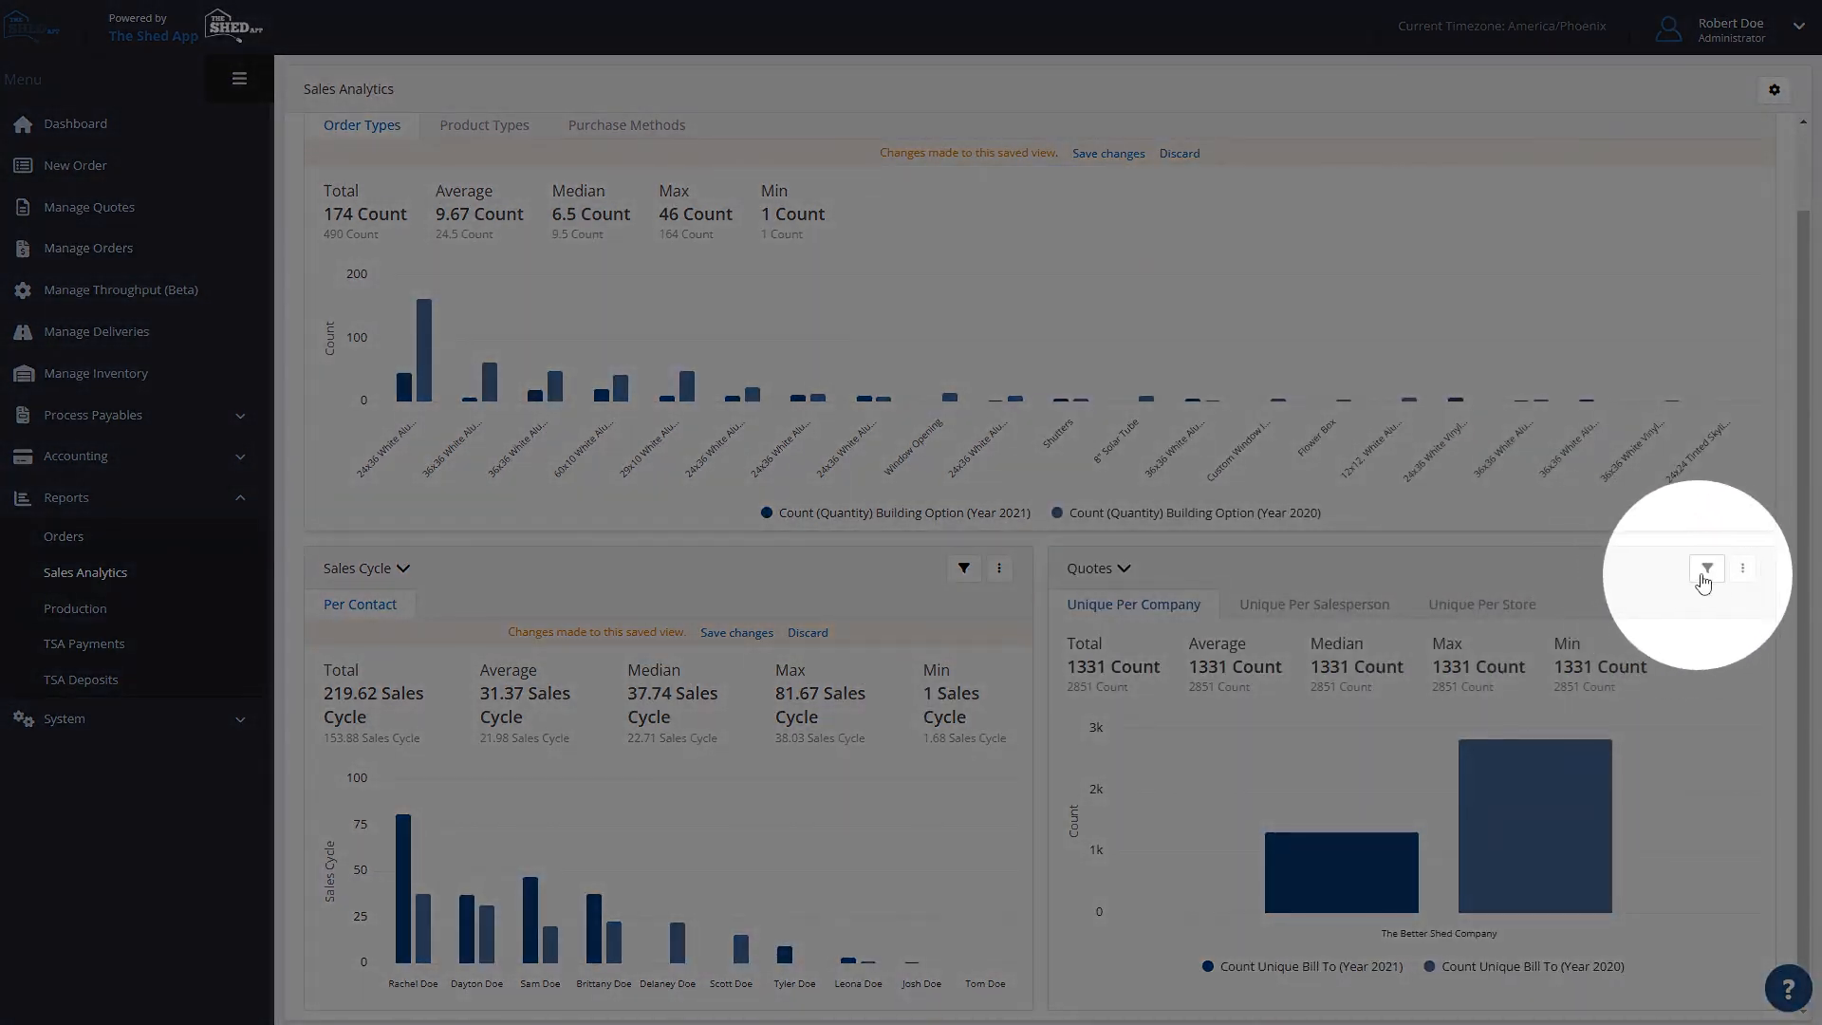
# - Set the Quotes chart's X-axis to Created by Guest and compare the yearly counts for guest and non-guest quotes
pyautogui.click(1706, 570)
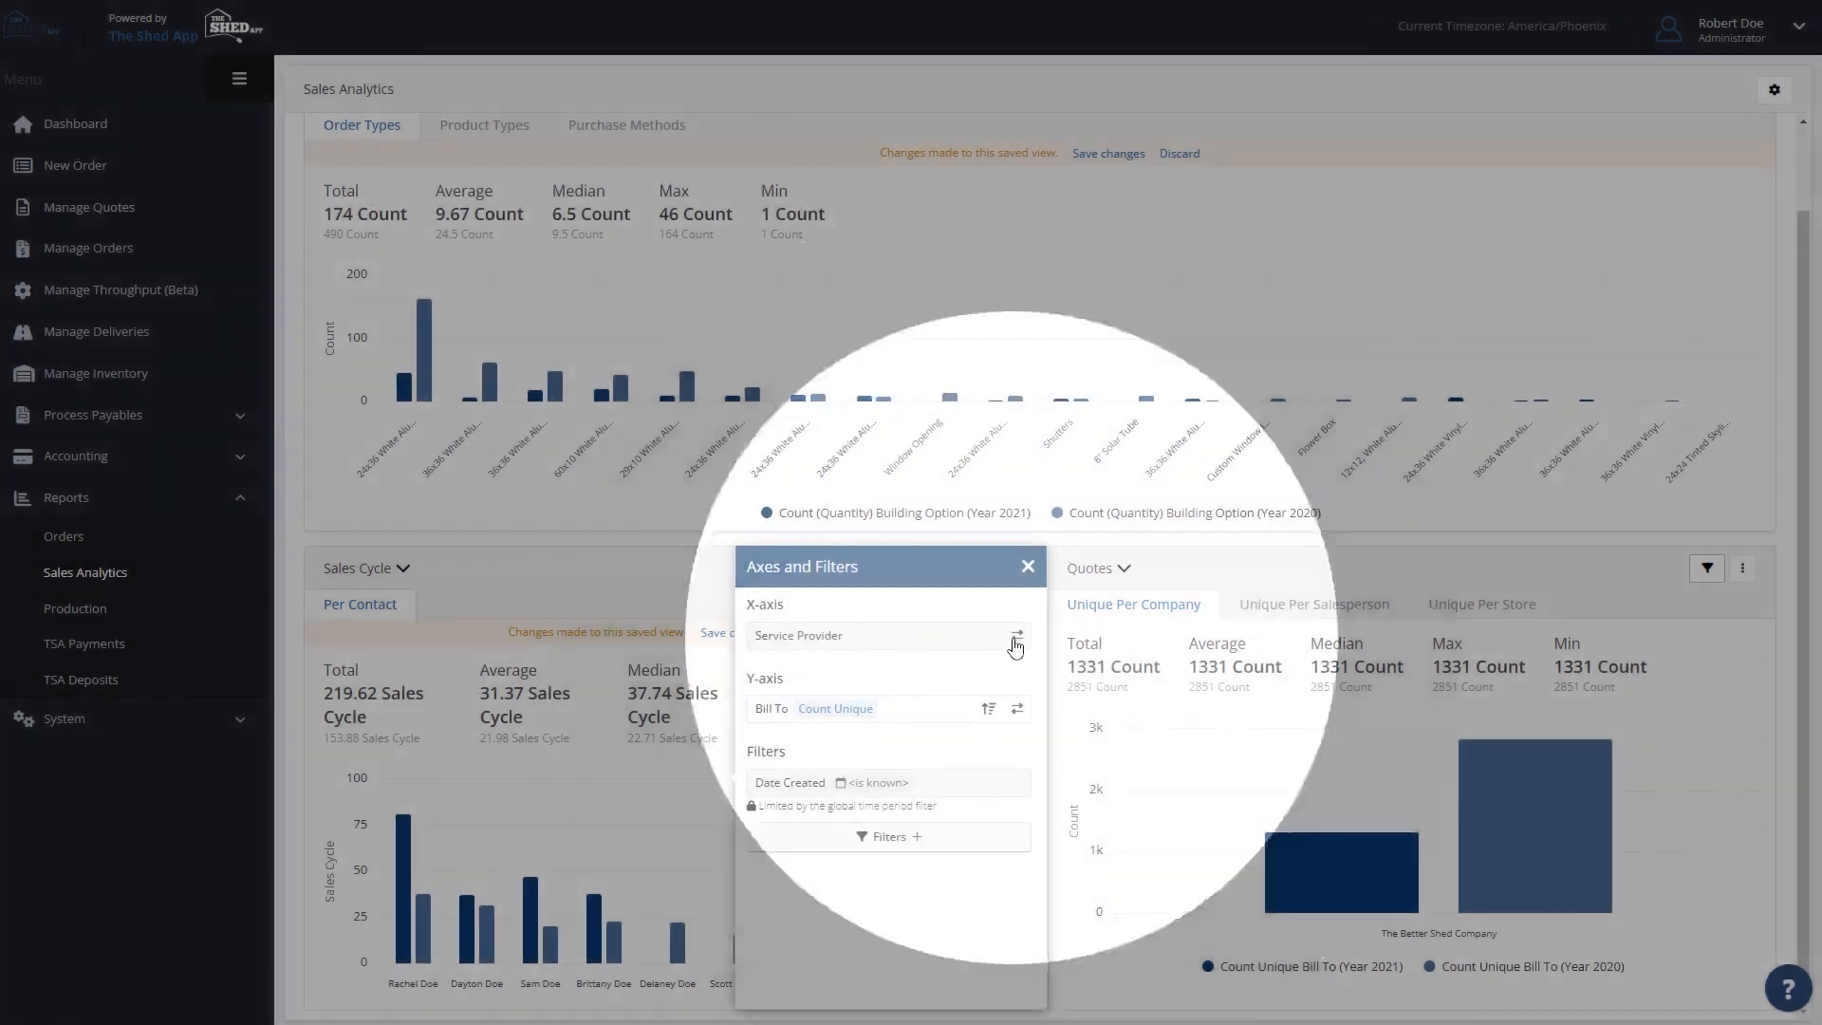
pyautogui.click(1017, 635)
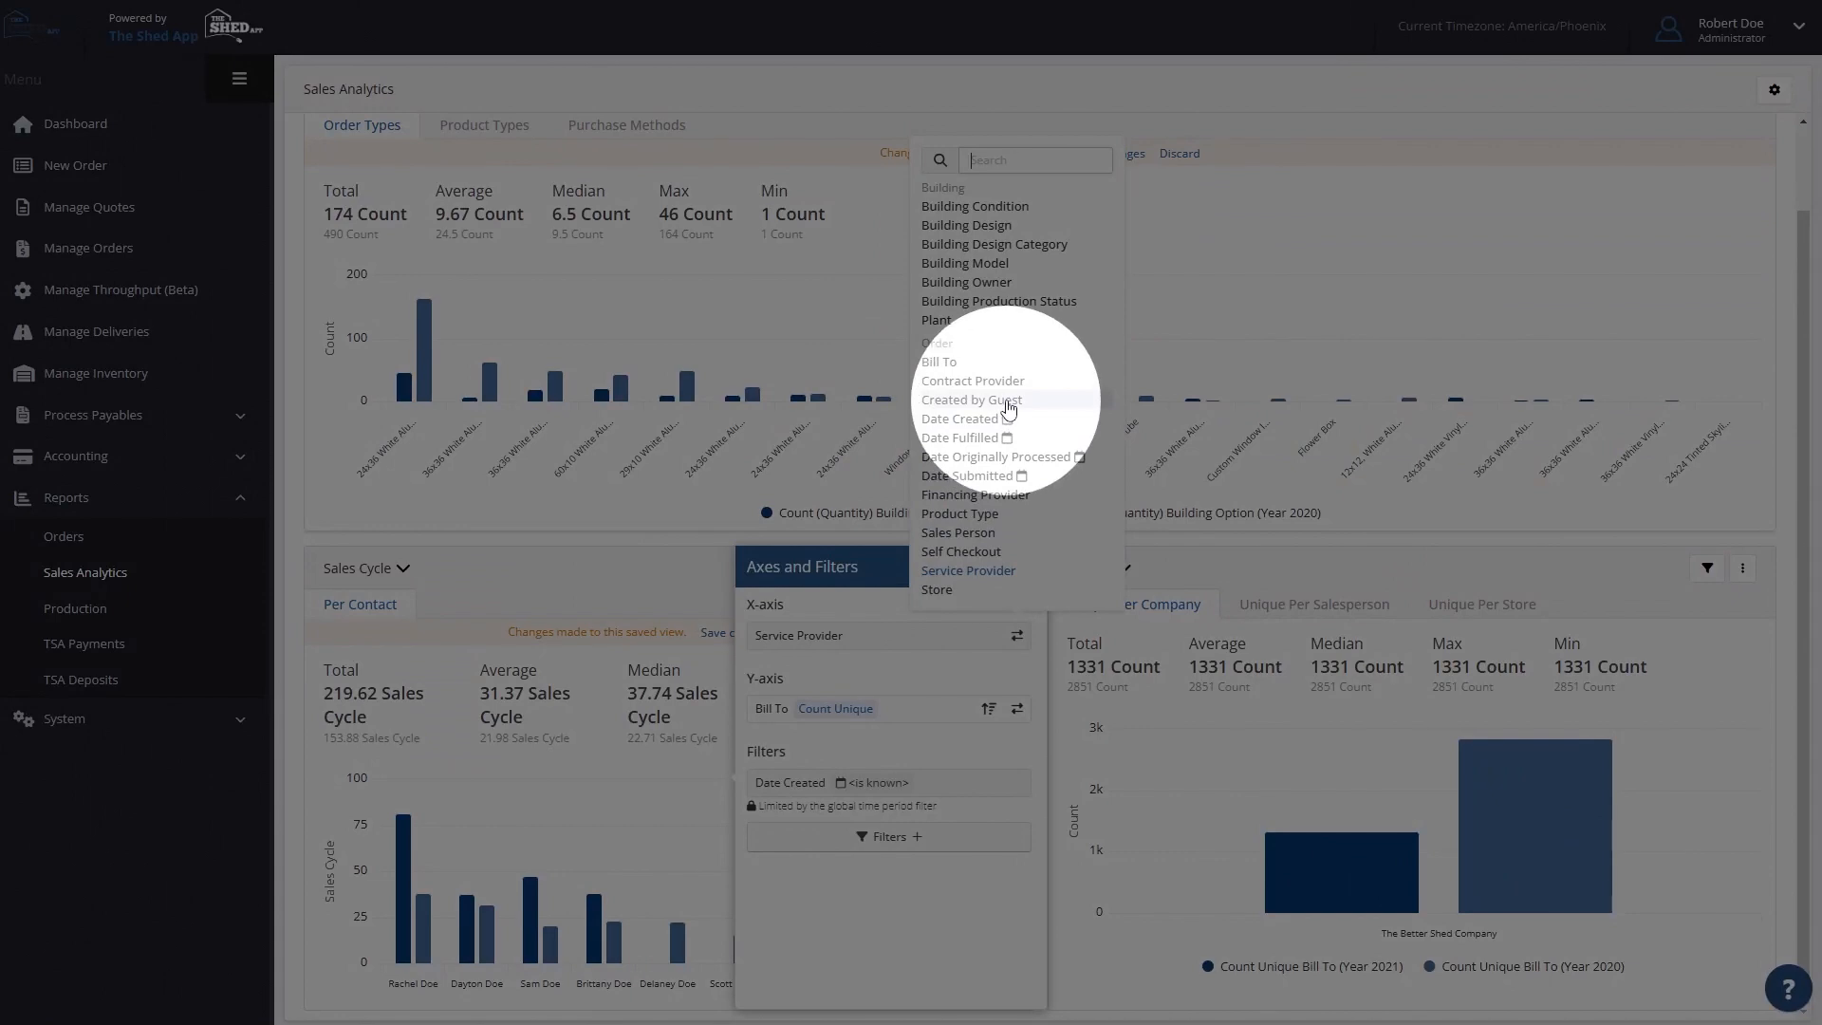
pyautogui.click(1009, 409)
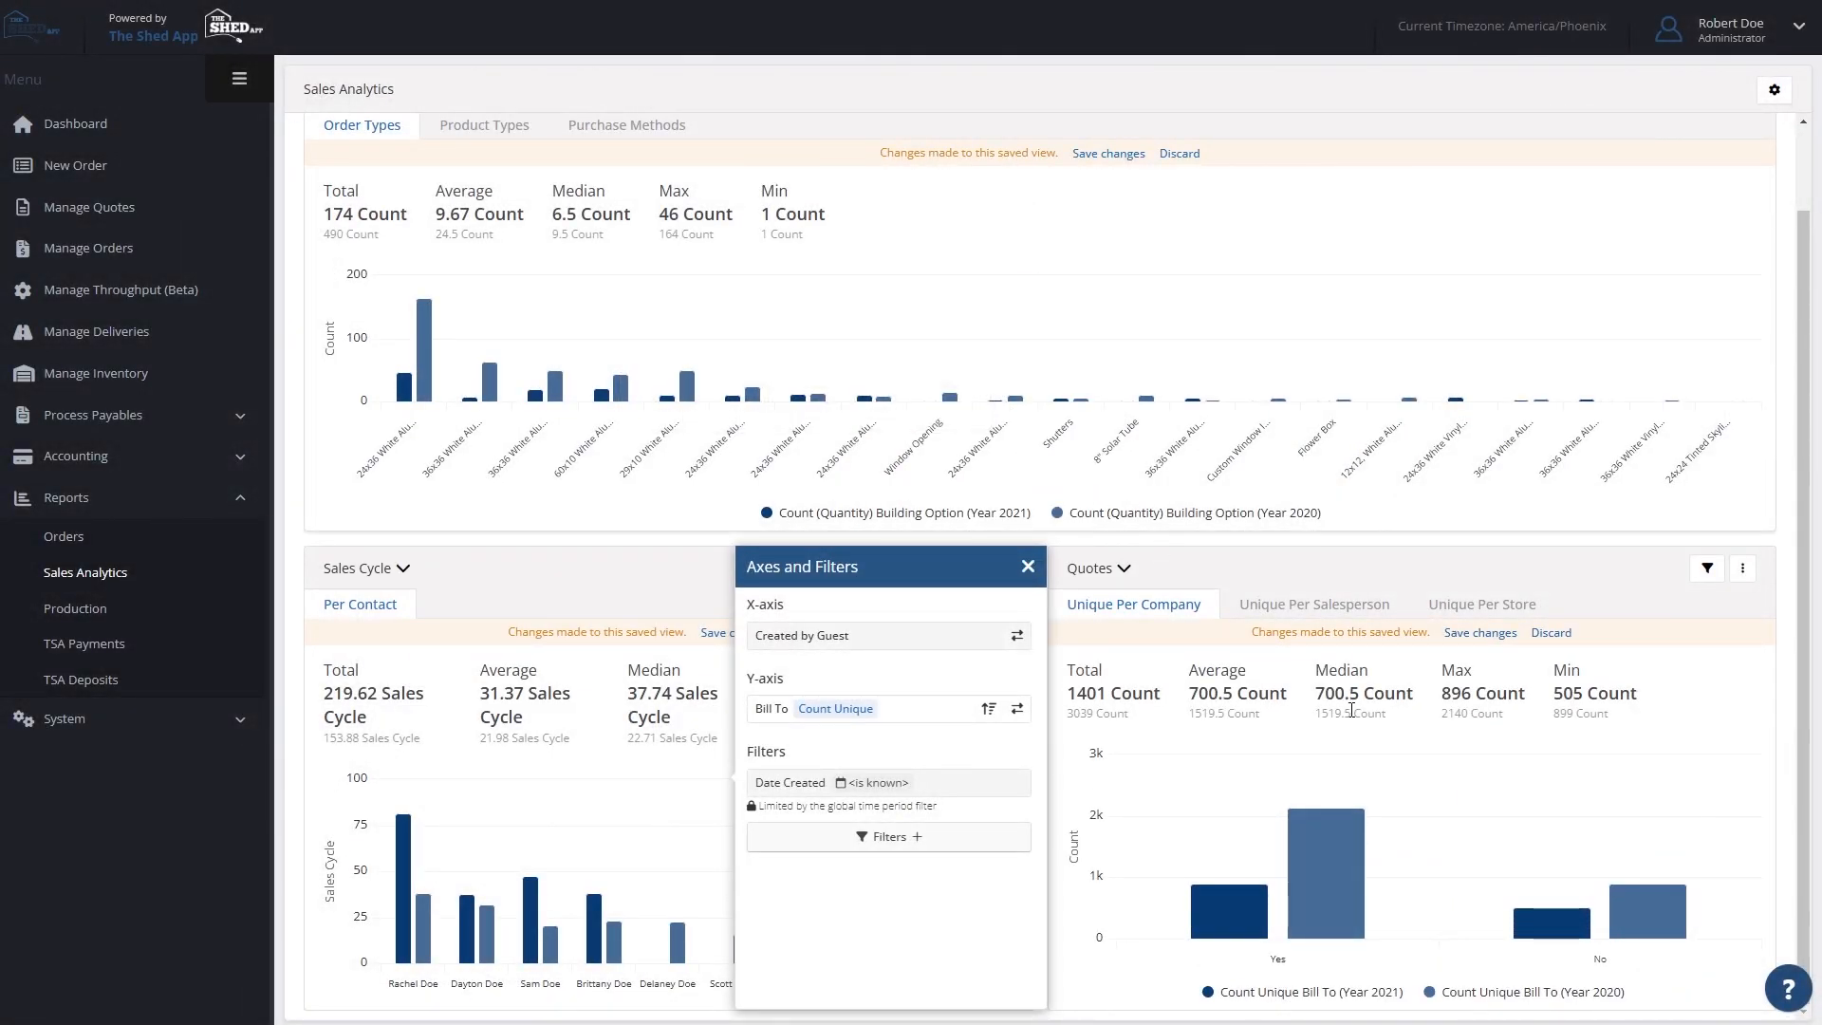
pyautogui.moveTo(1378, 761)
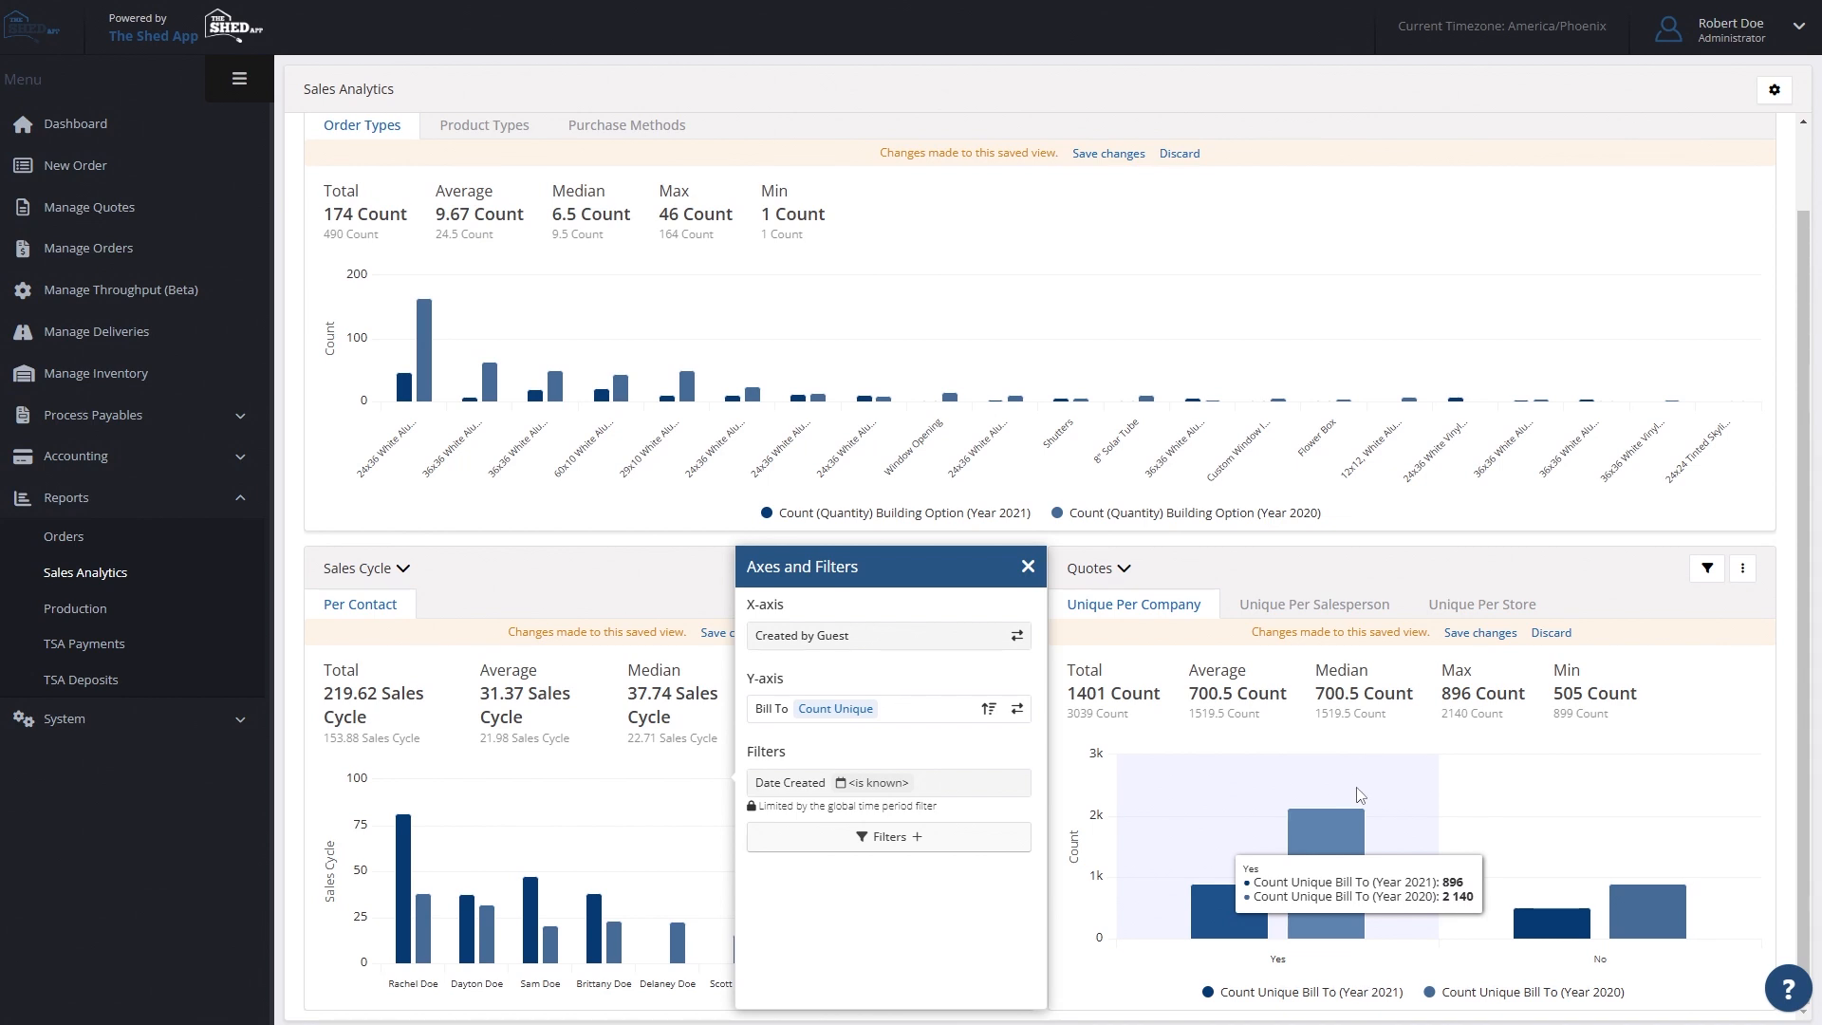
pyautogui.moveTo(1538, 821)
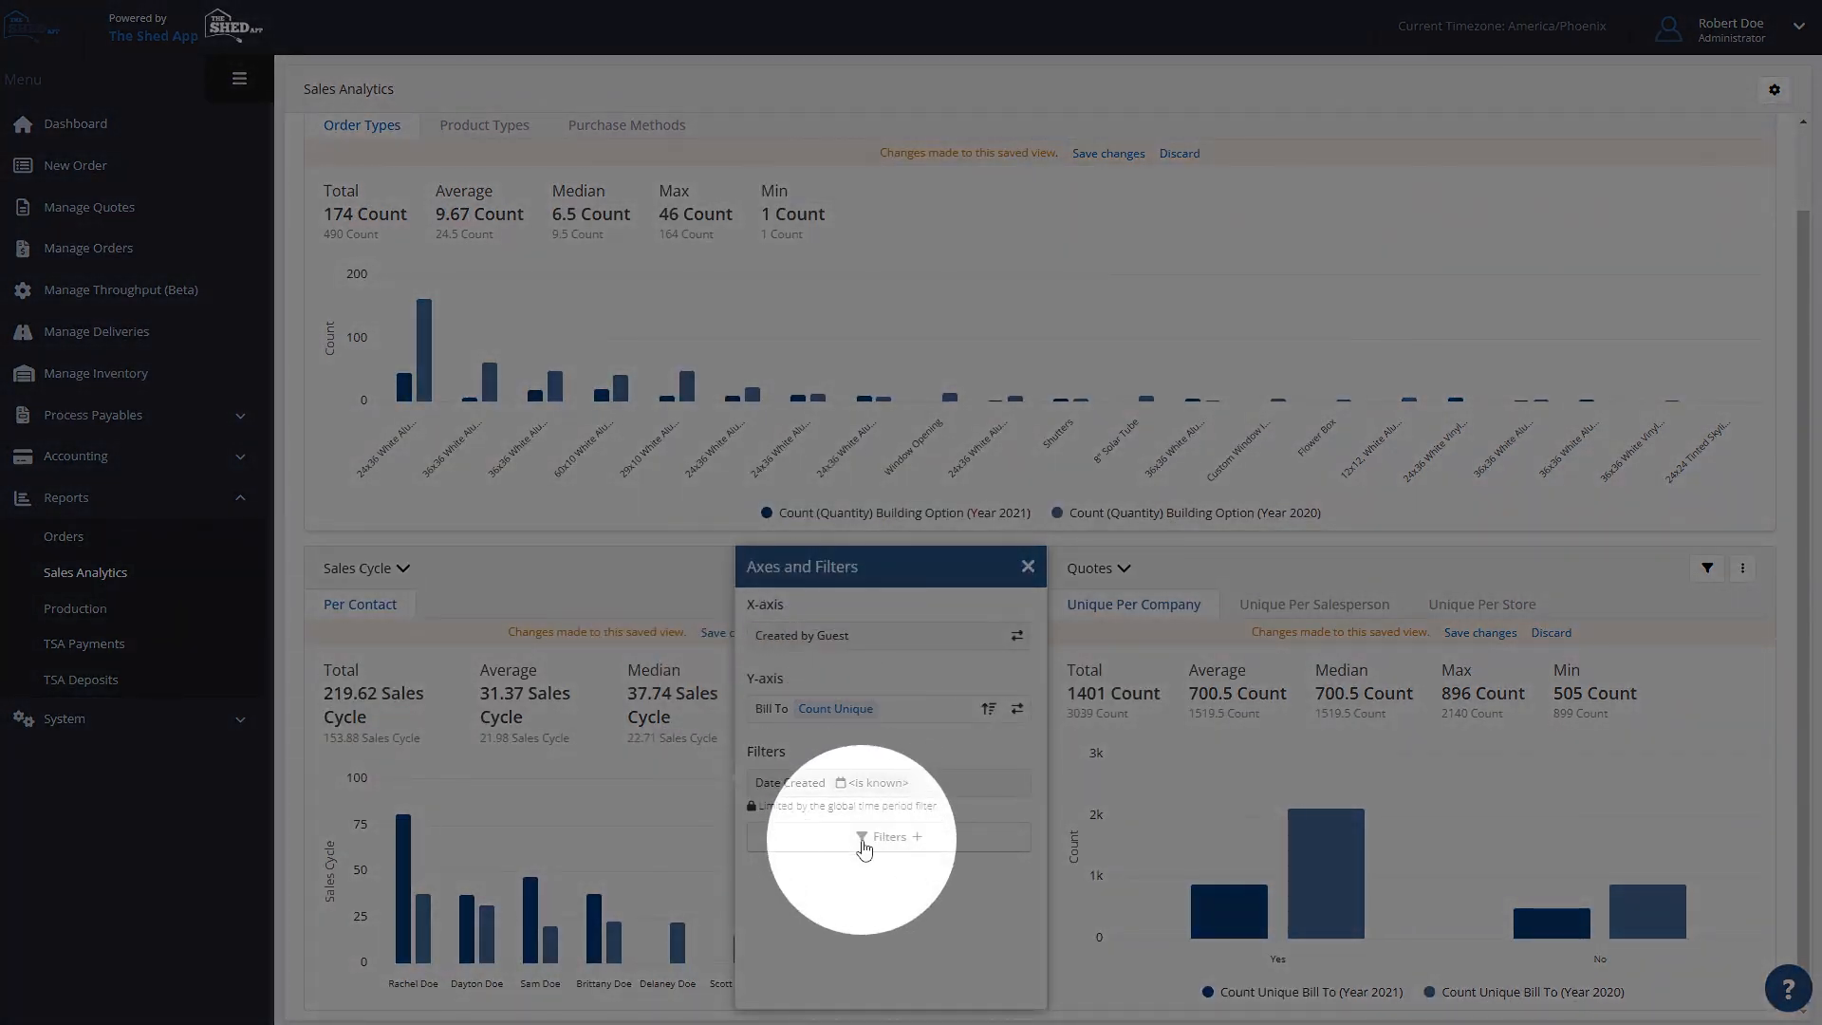
# - Review the filters available for the Quotes chart, and close its axes and filters settings
pyautogui.click(864, 843)
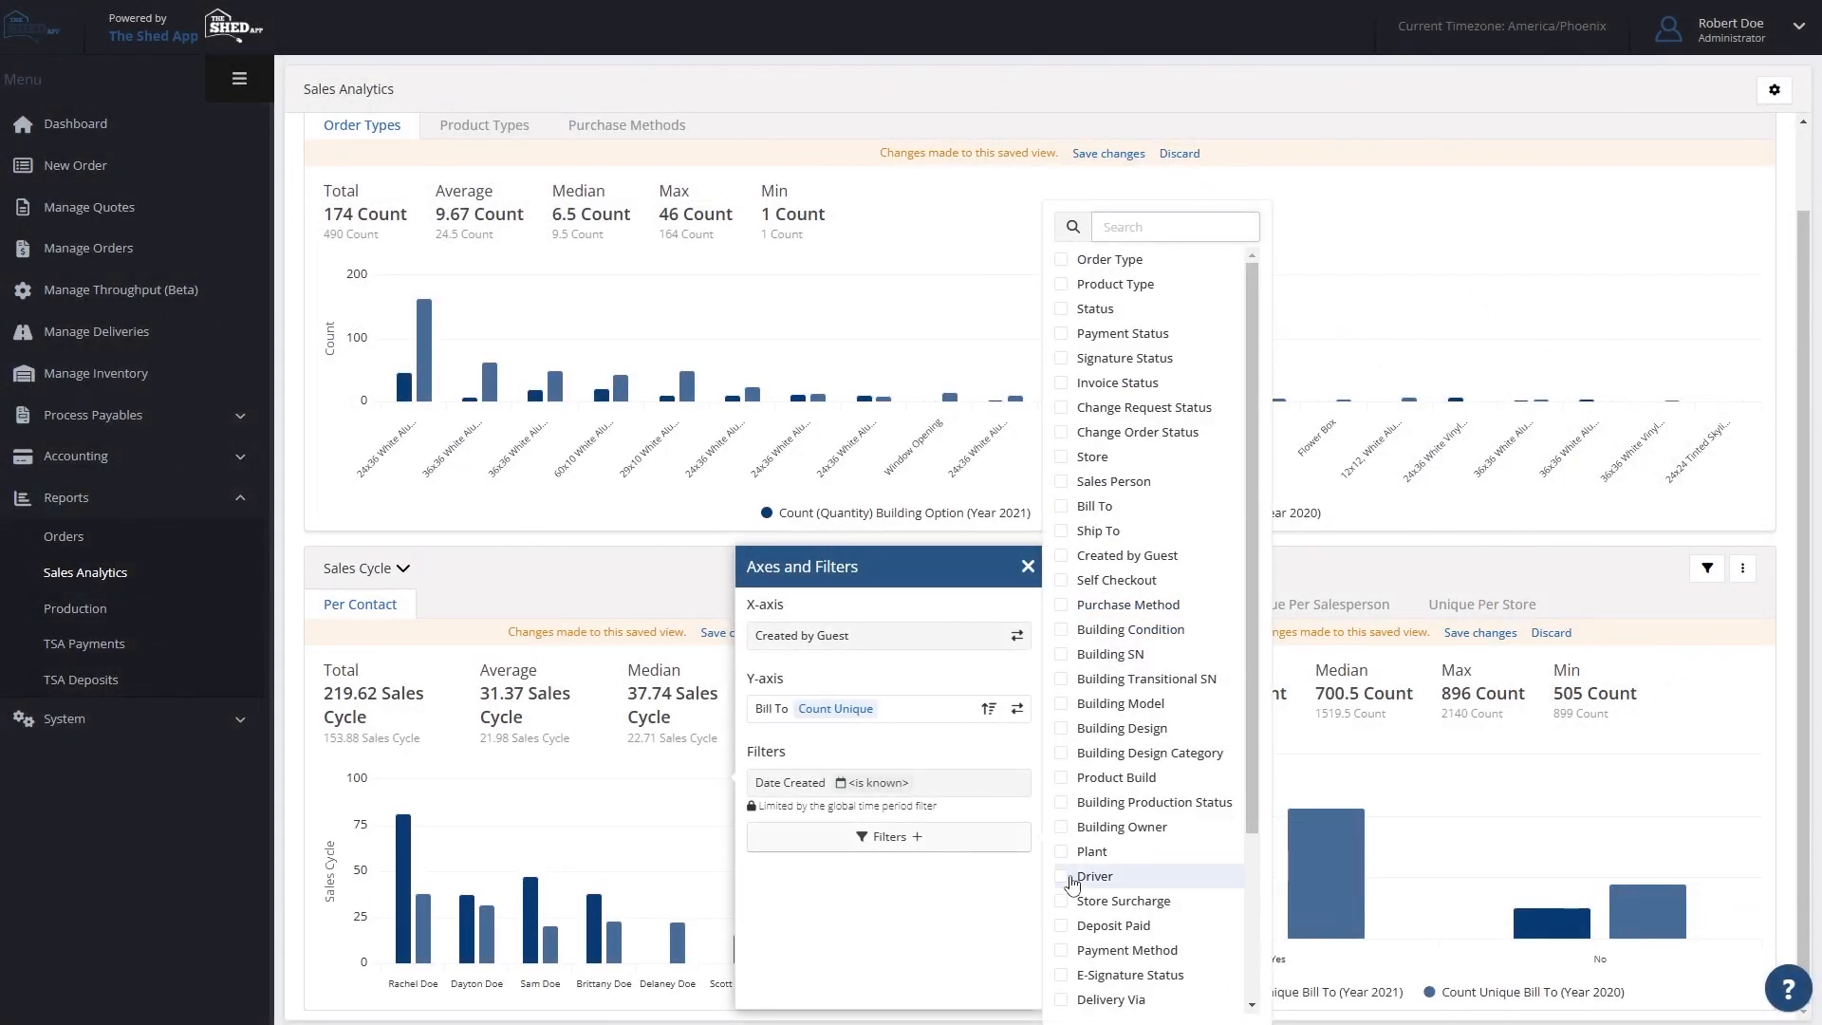
pyautogui.scroll(-5, 1163, 883)
pyautogui.scroll(5, 1163, 882)
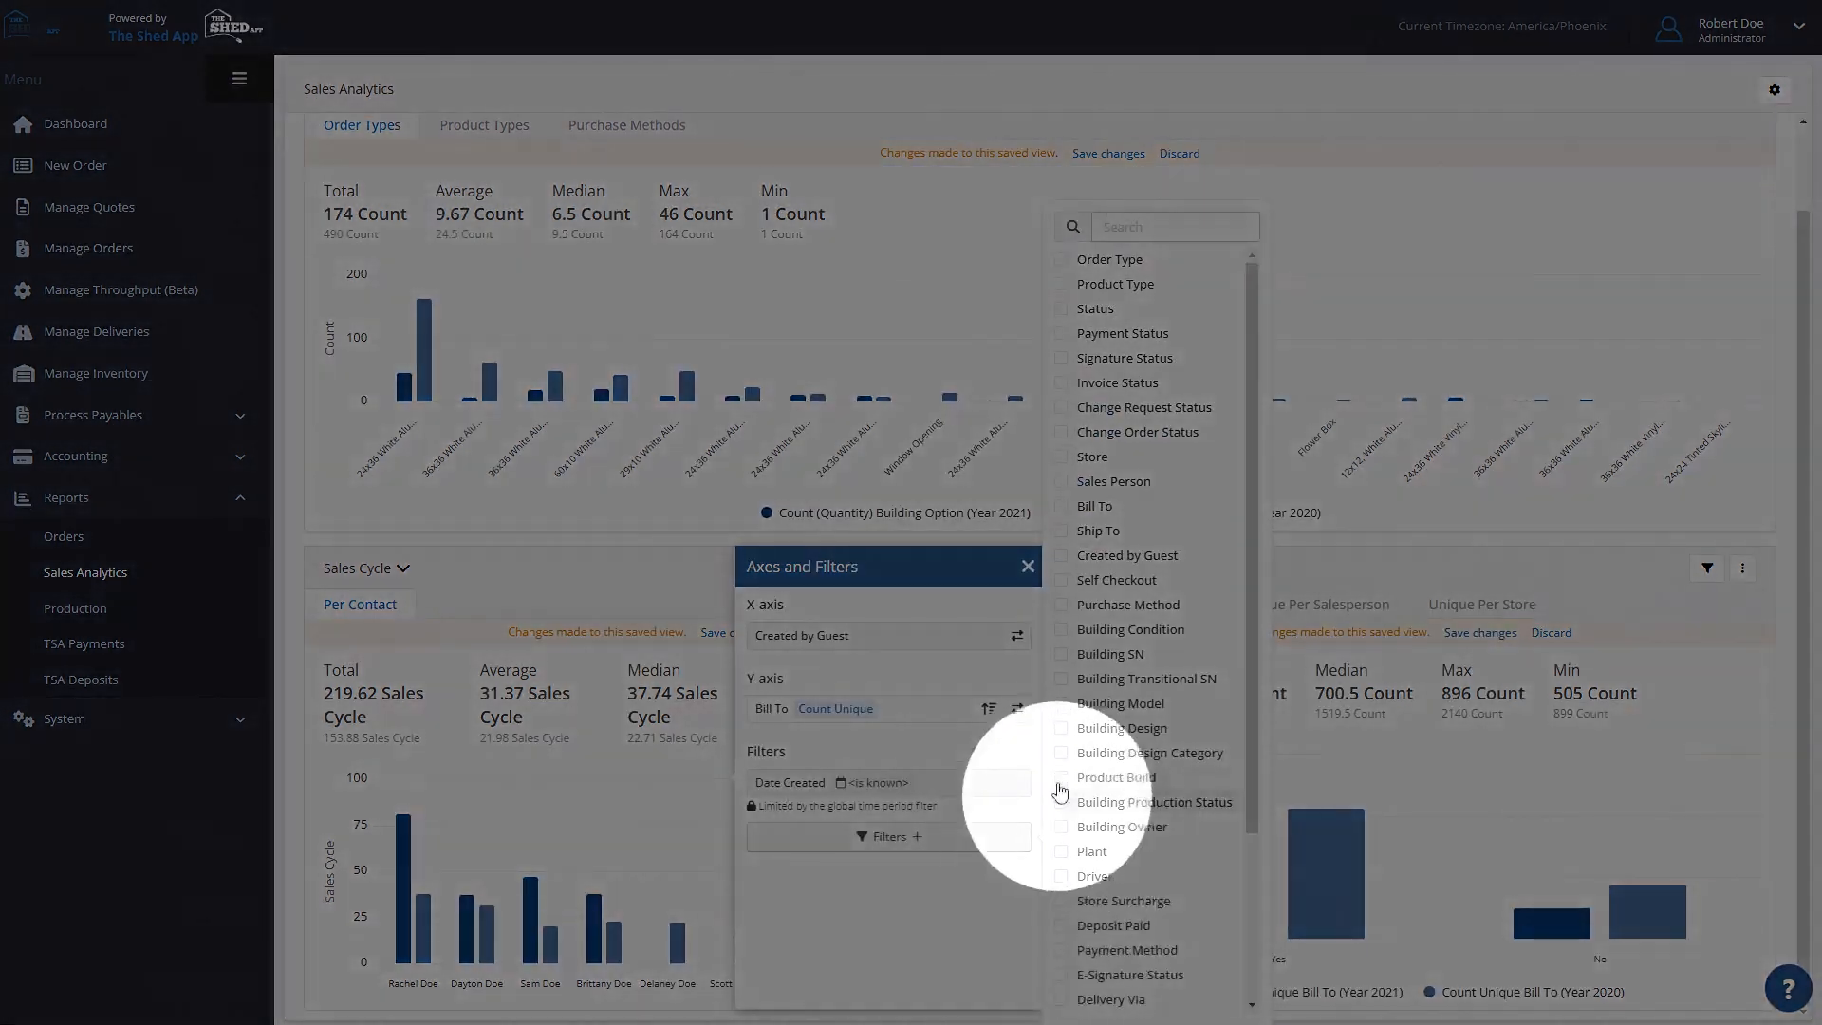
pyautogui.click(1028, 566)
# - Set the Order Types chart's X-axis to Building Option Category and its Y-axis to Order Option
pyautogui.scroll(1, 1443, 676)
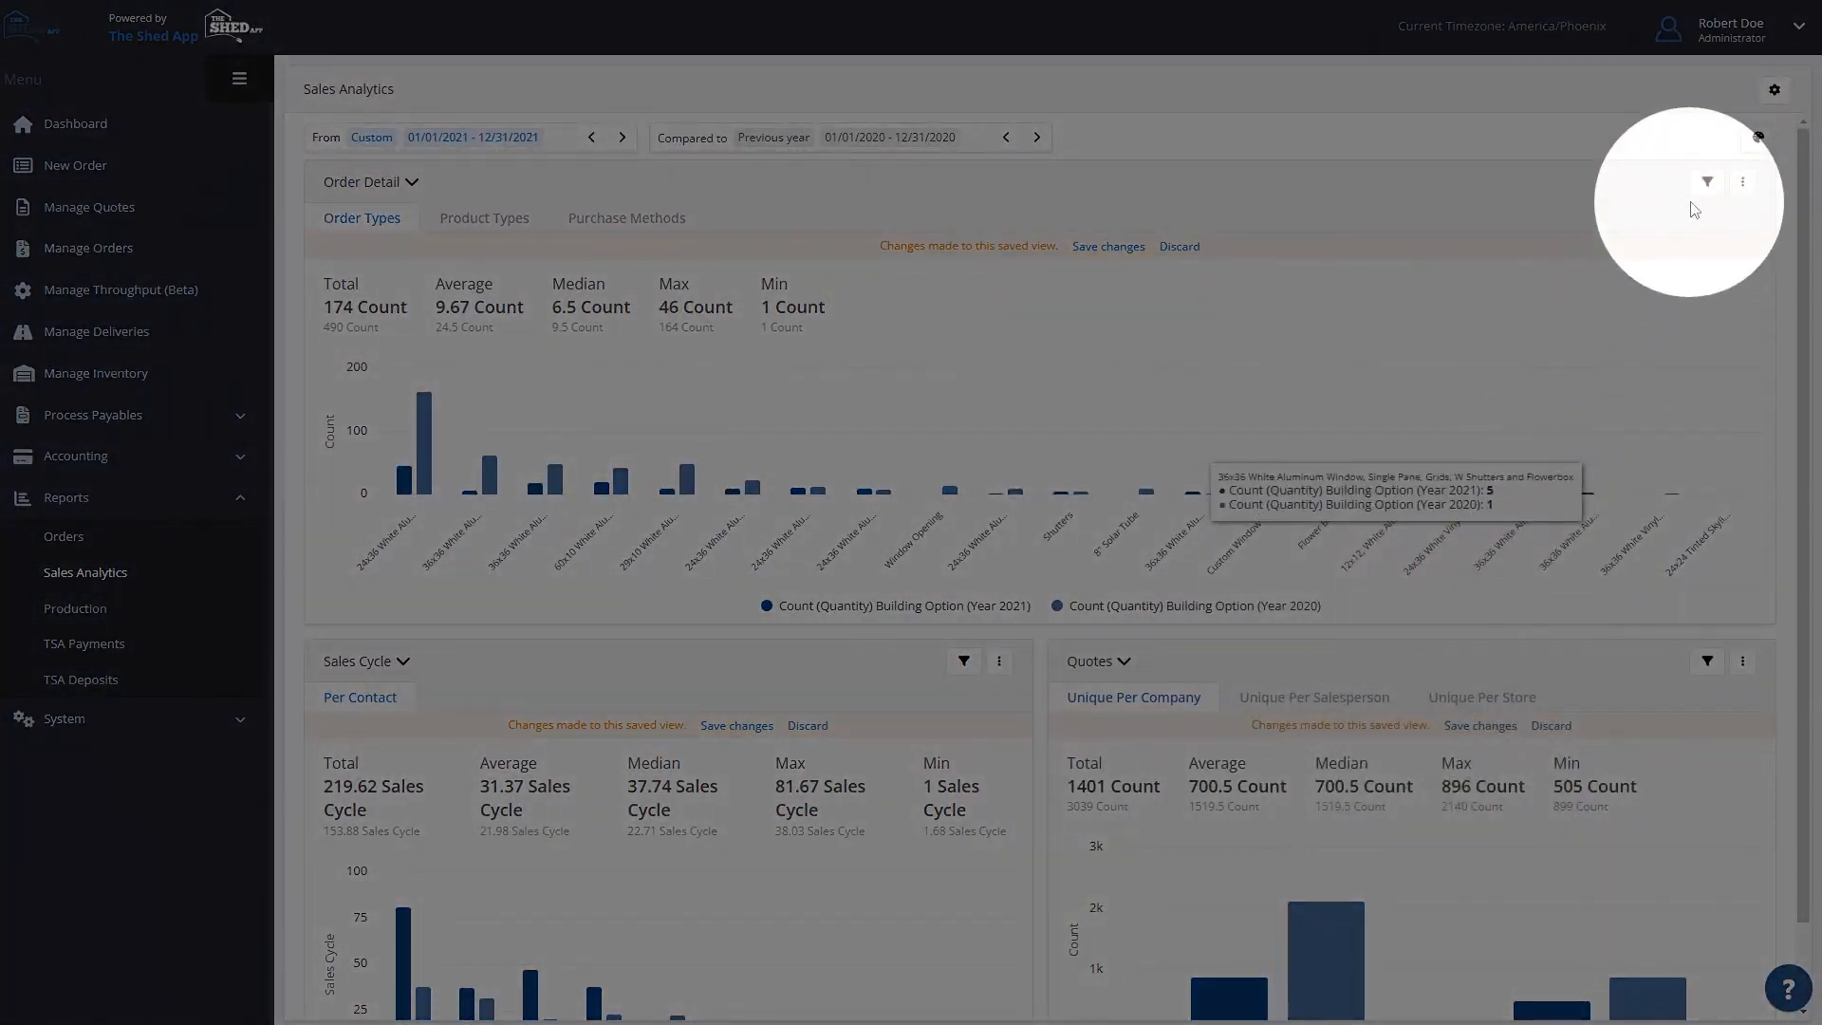
pyautogui.click(1706, 185)
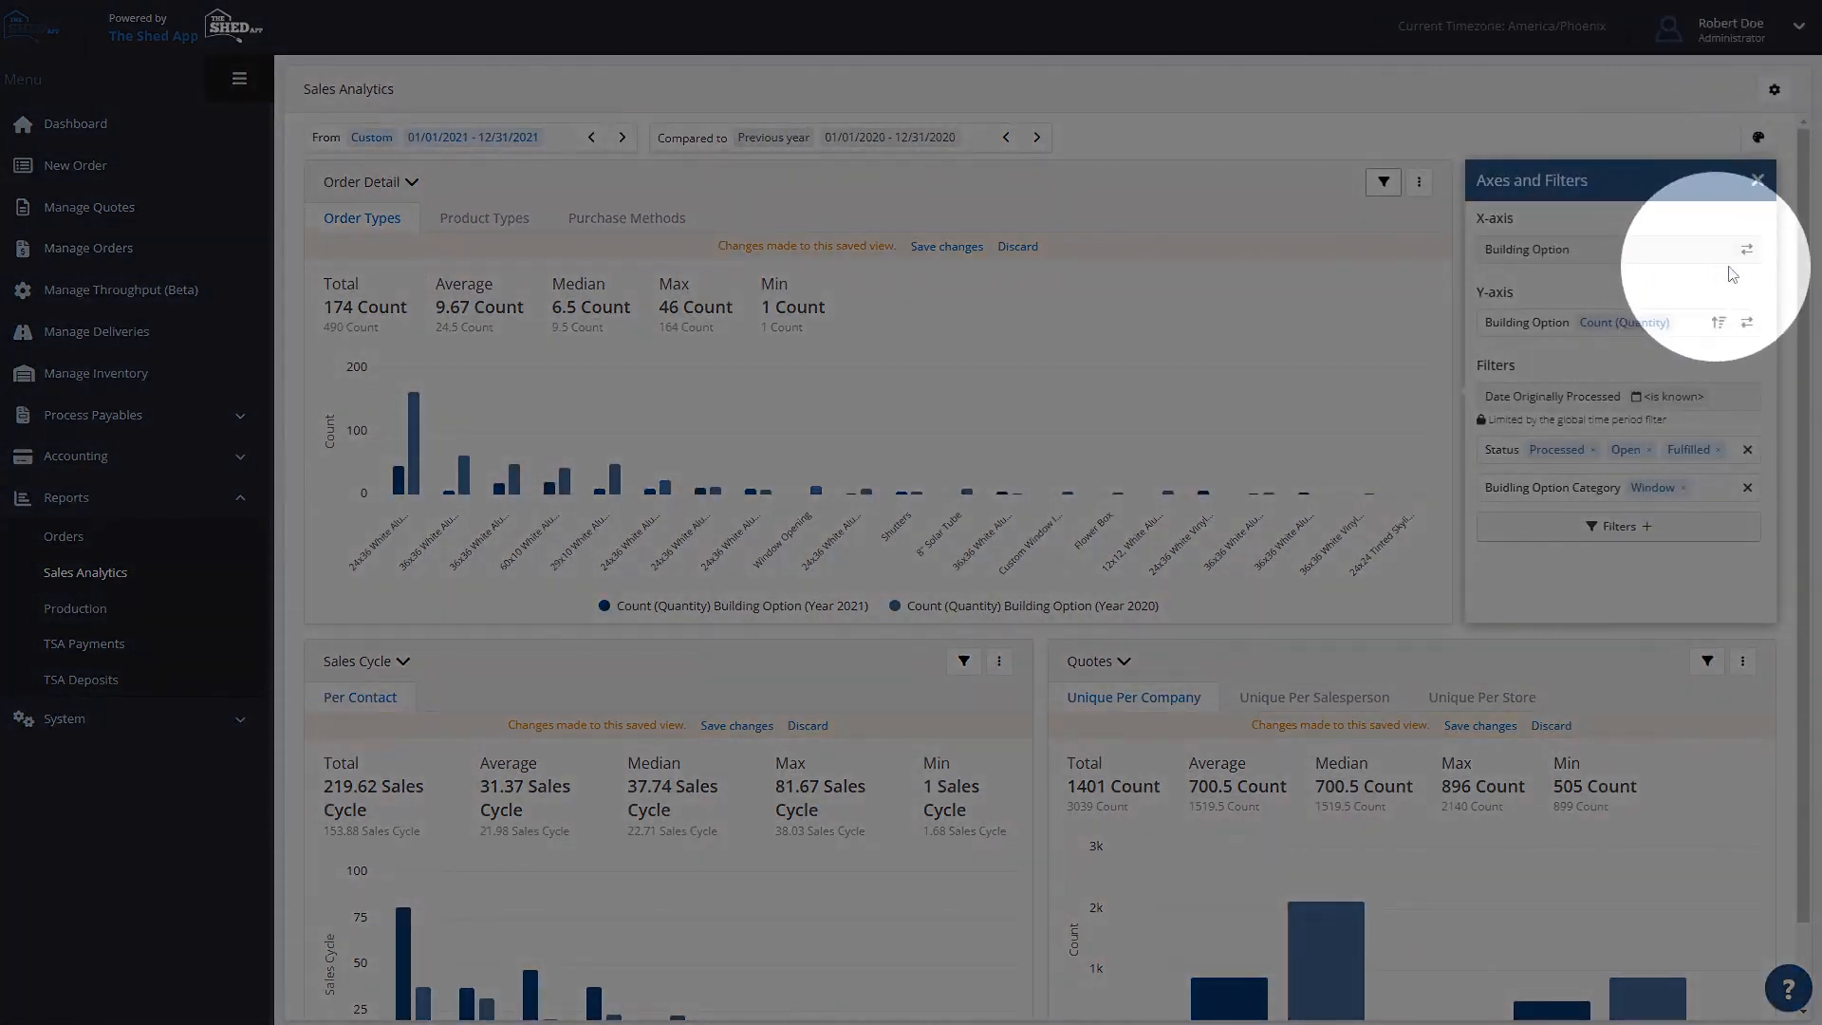
pyautogui.click(1747, 253)
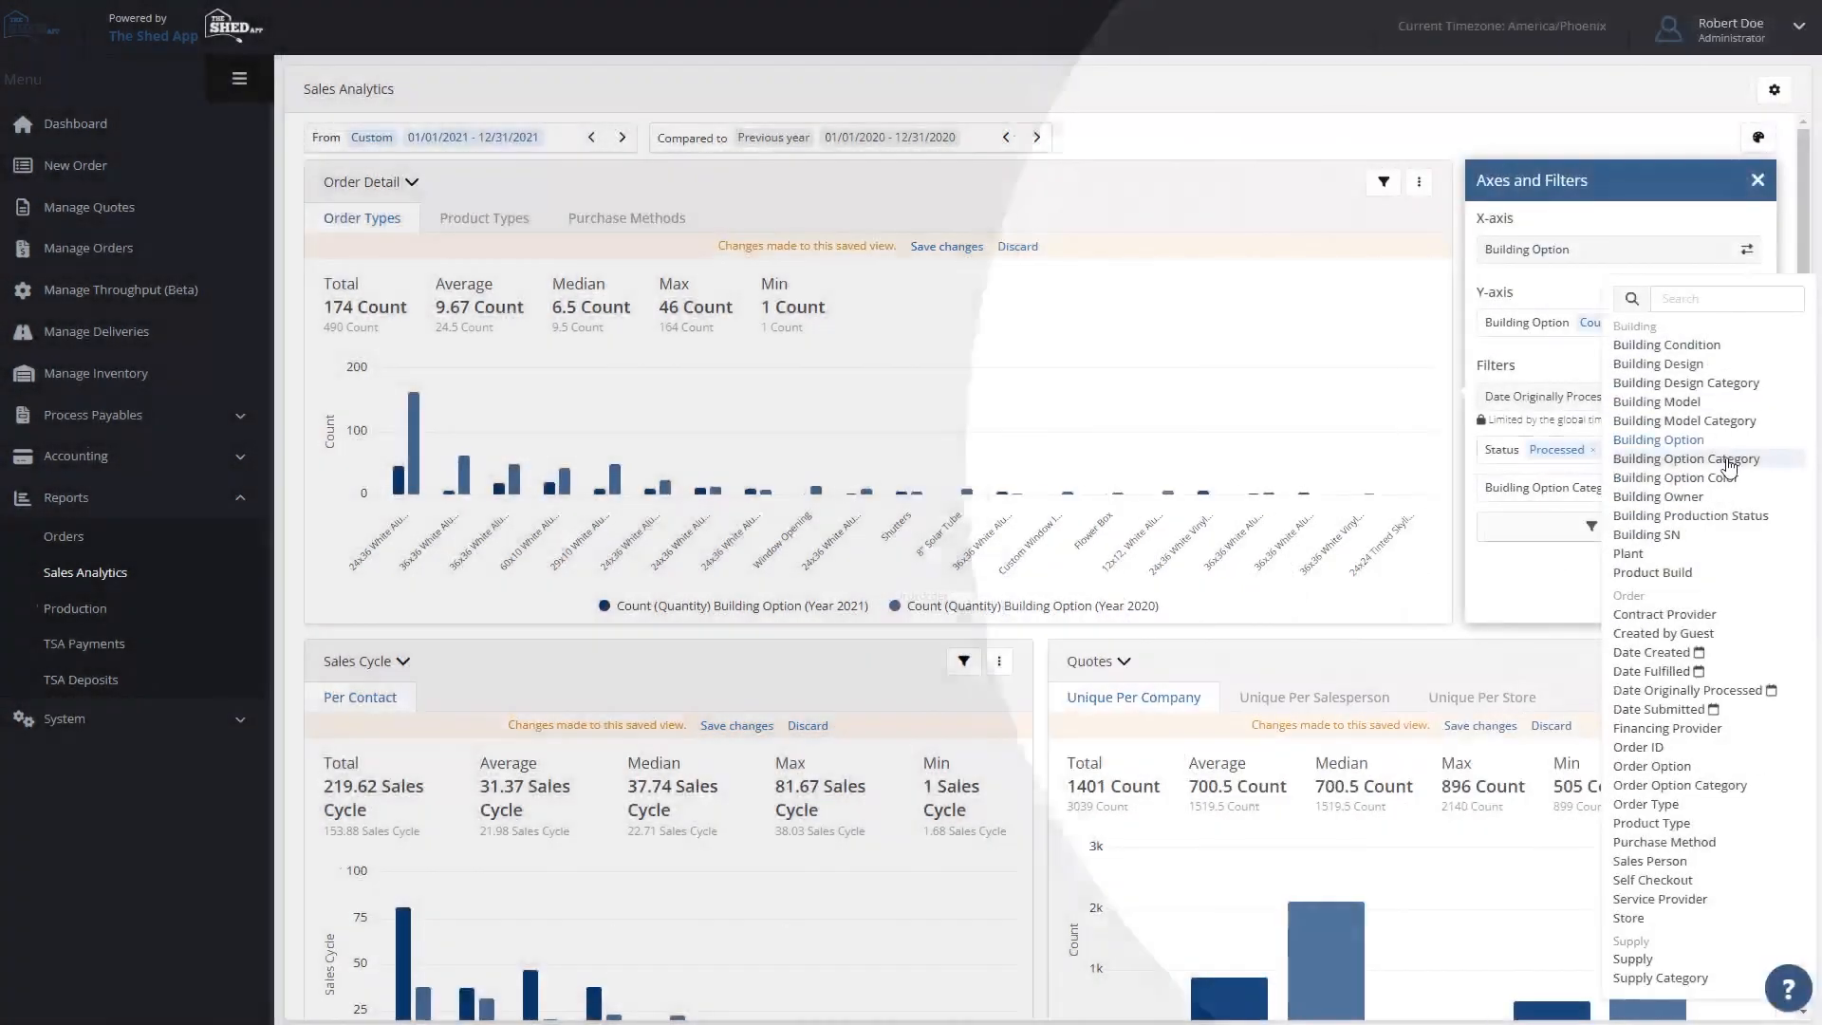
pyautogui.click(1729, 459)
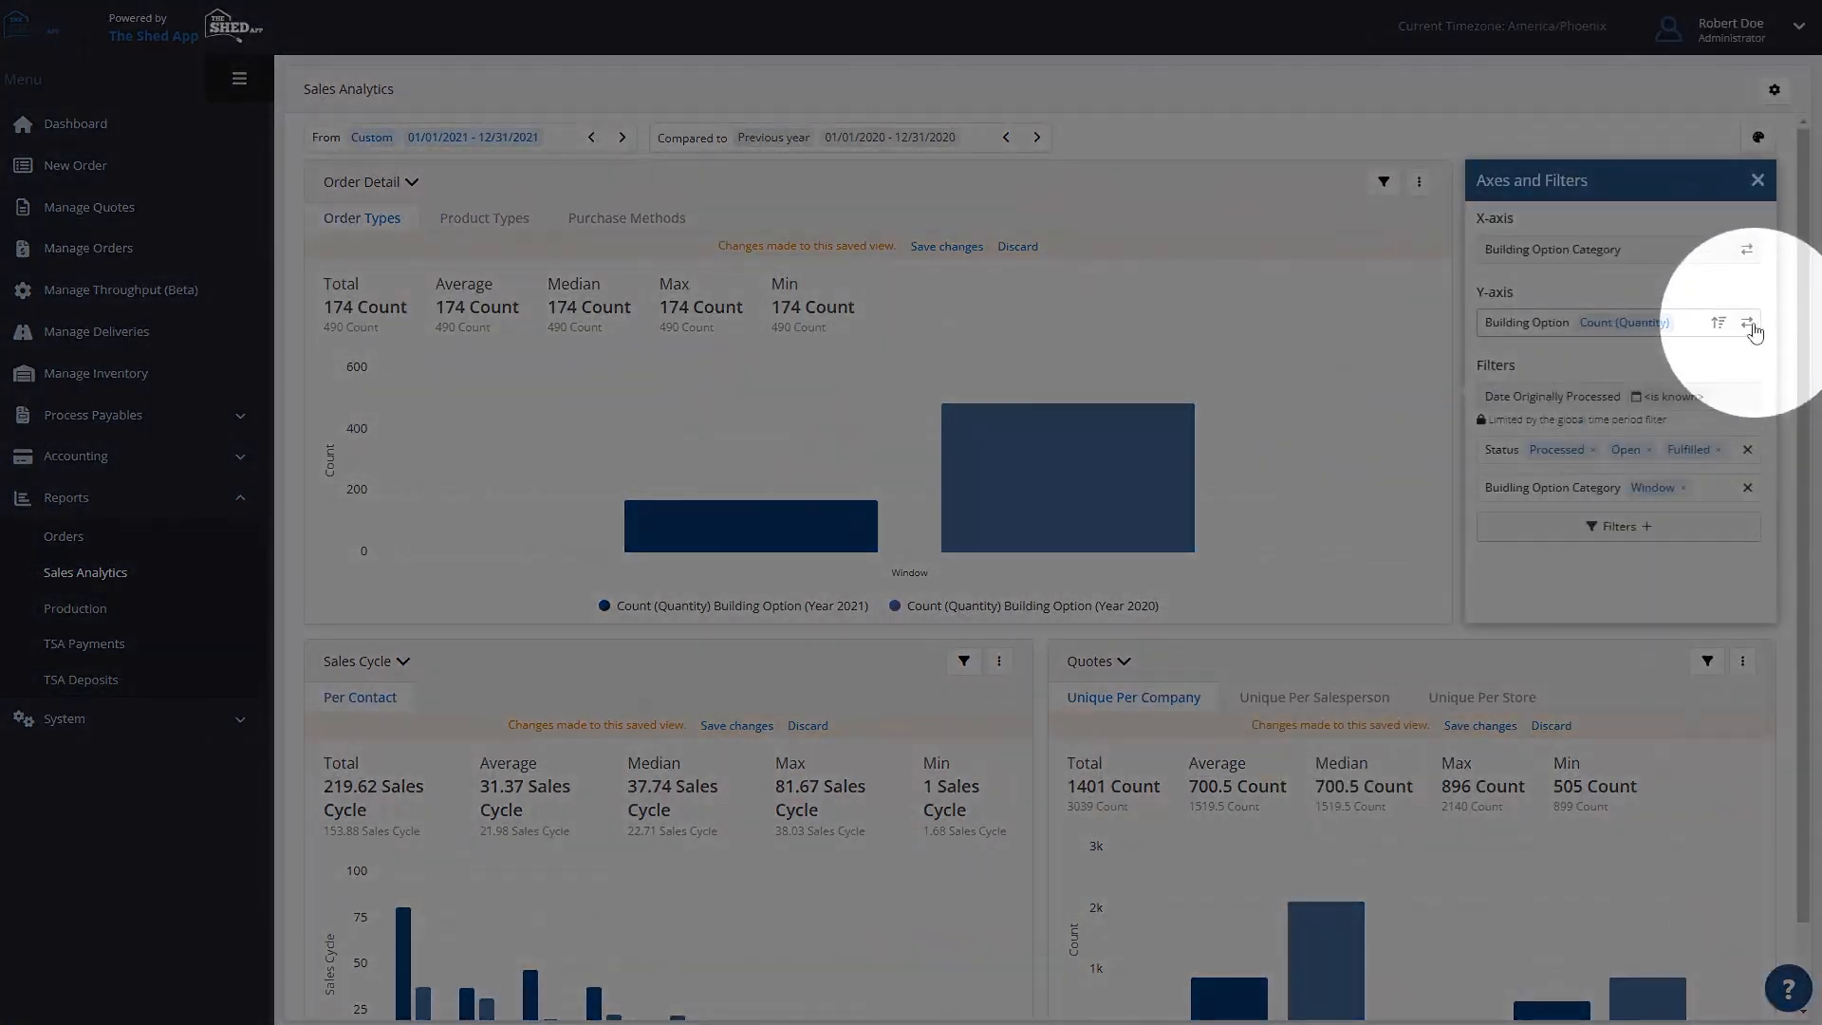
pyautogui.click(1749, 323)
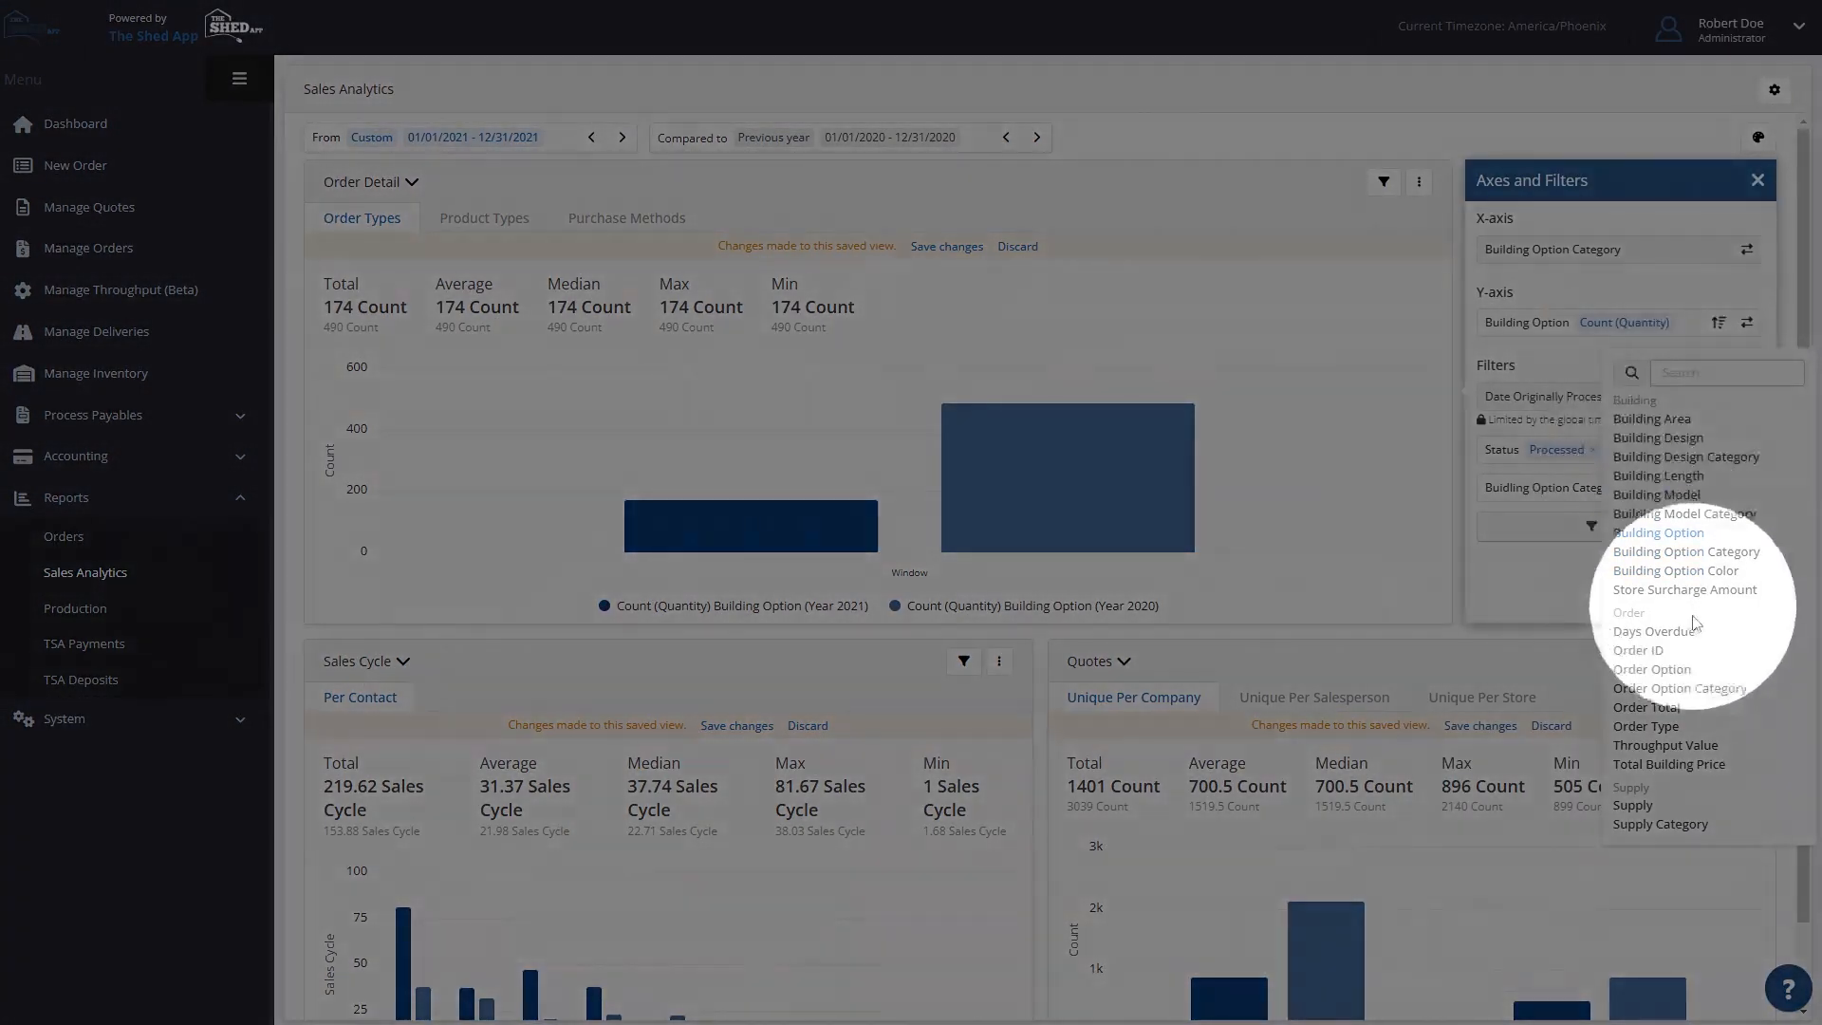
pyautogui.click(1653, 669)
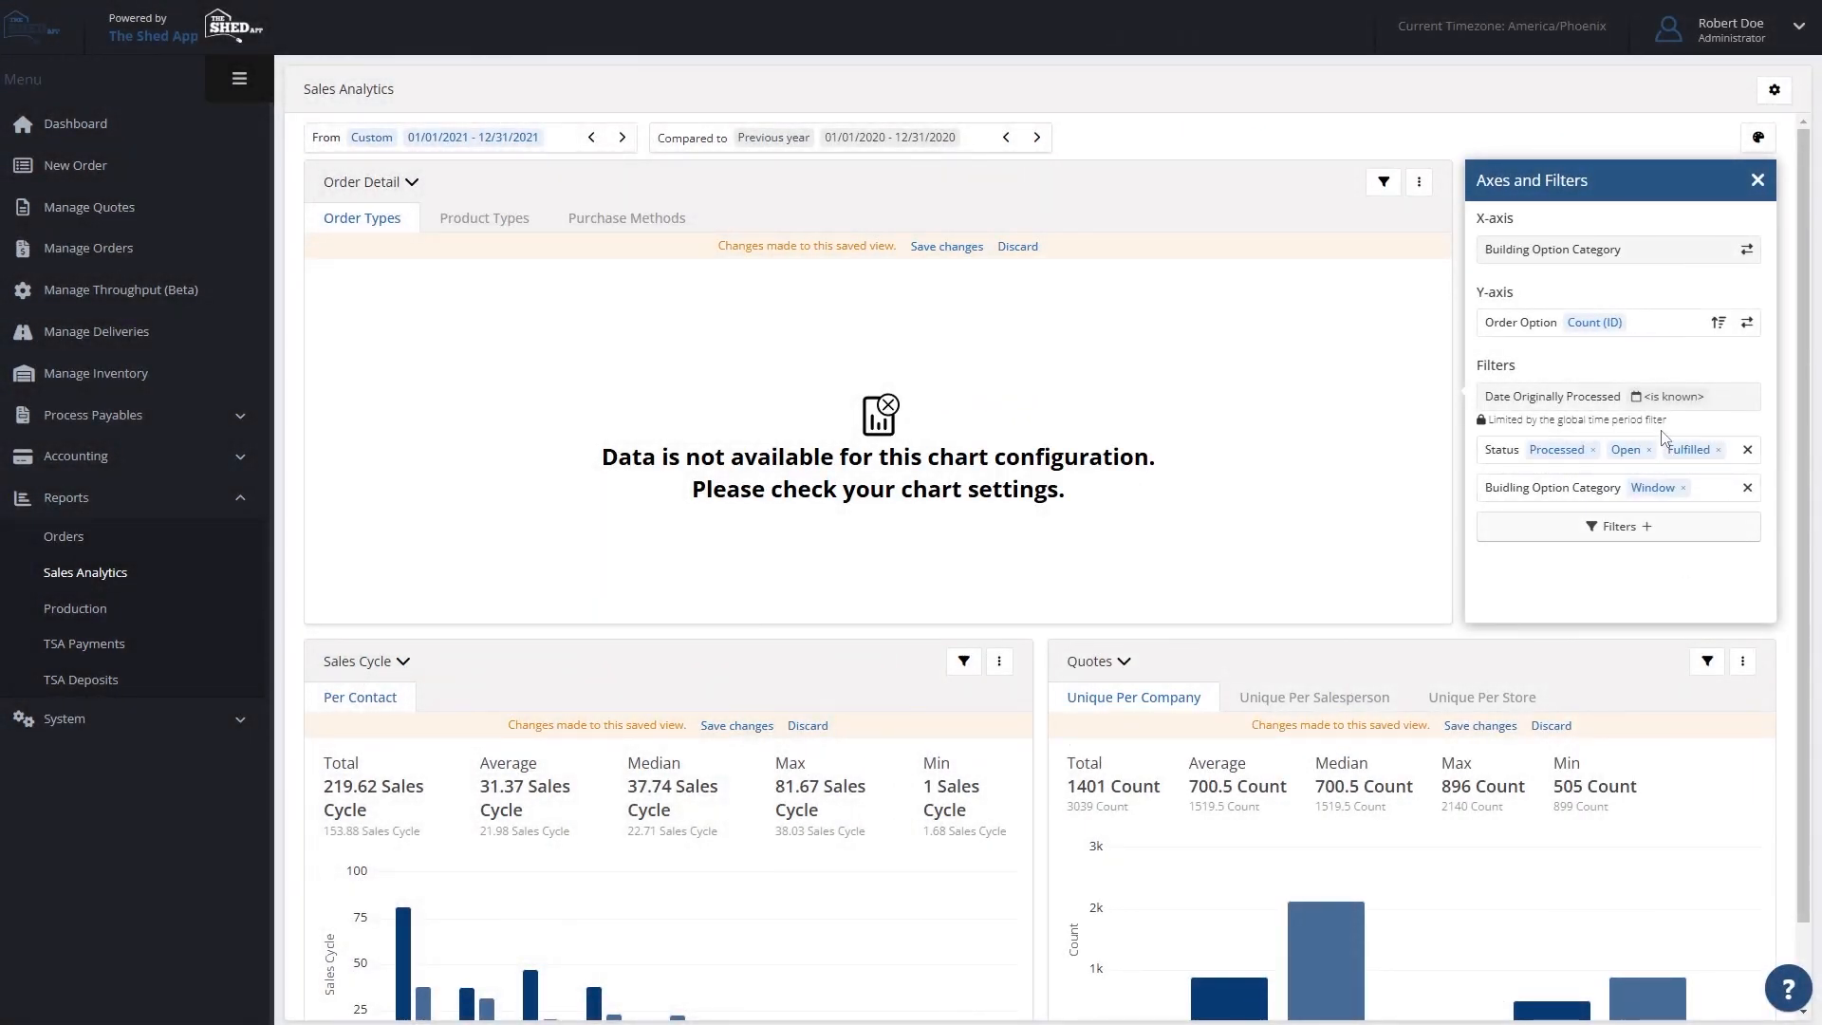